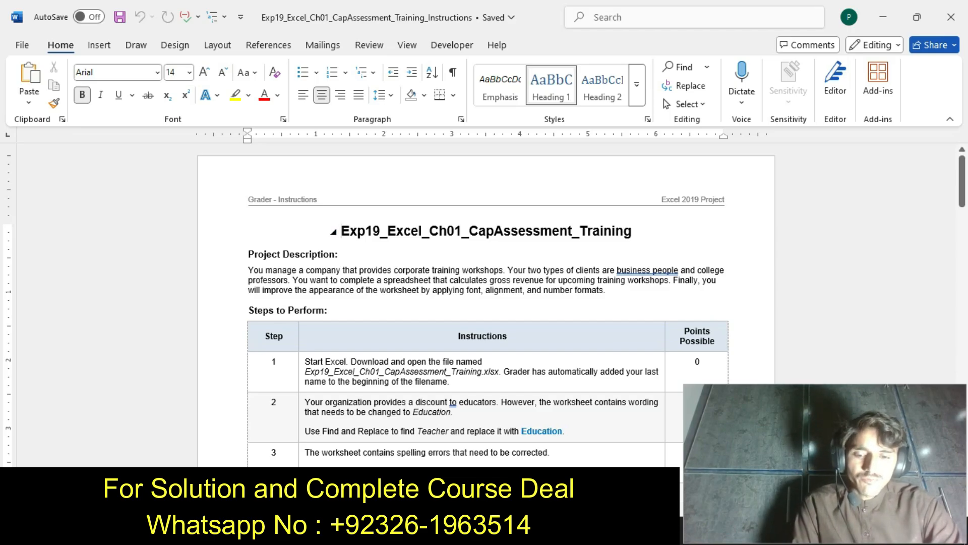
Highlight the Exp19_Excel_Ch01_CapAssessment_Training title in yellow and undo the highlighting
key(shift+Right)
key(shift+Right)
key(shift+Right)
key(shift+Right)
key(shift+Right)
key(shift+Right)
key(shift+Right)
key(shift+Right)
key(shift+Right)
key(shift+Right)
key(shift+Right)
key(shift+Right)
key(shift+Right)
key(shift+Right)
key(shift+Right)
key(shift+Right)
key(shift+Right)
key(shift+Right)
key(shift+Right)
key(shift+Right)
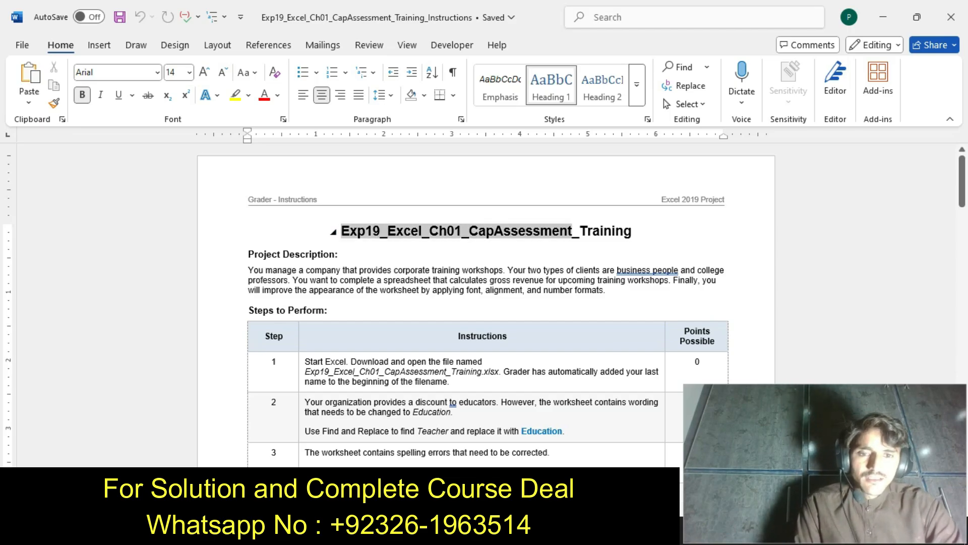
drag(637, 231, 639, 232)
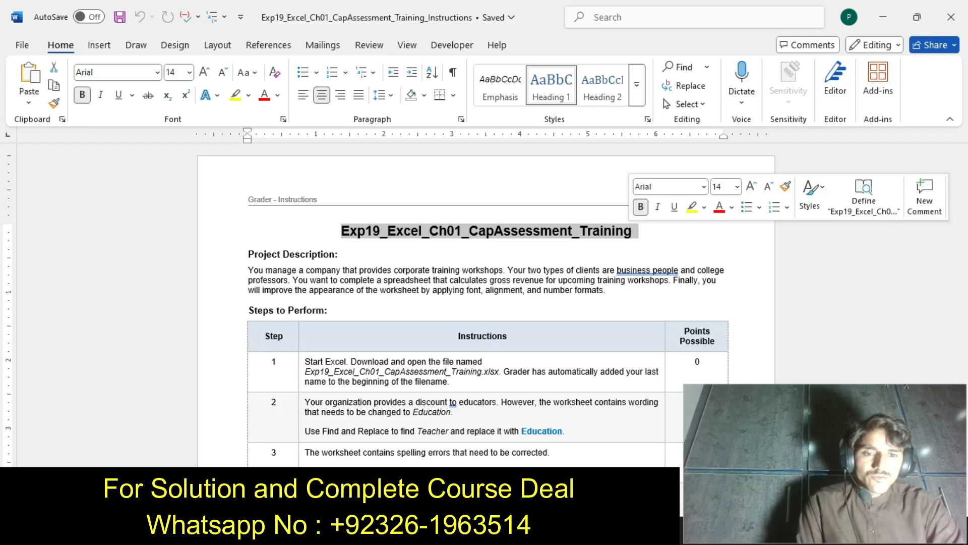
click(691, 207)
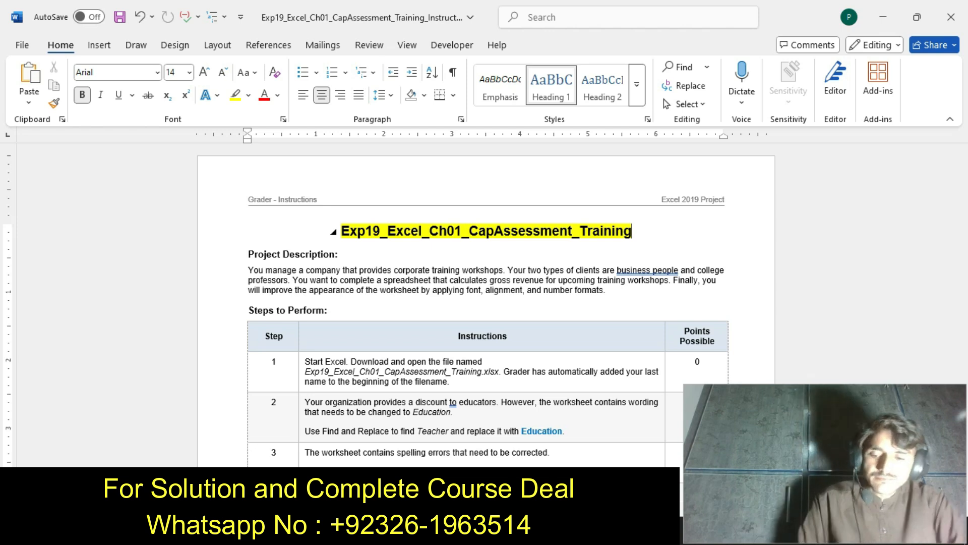
key(ctrl+z)
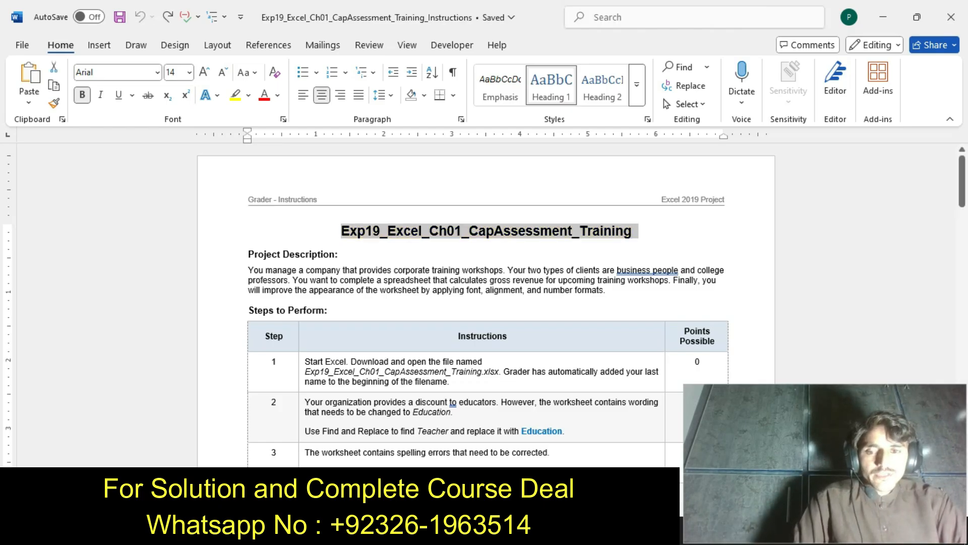
Highlight the Project Description paragraph in yellow and undo the highlighting
drag(248, 271, 606, 290)
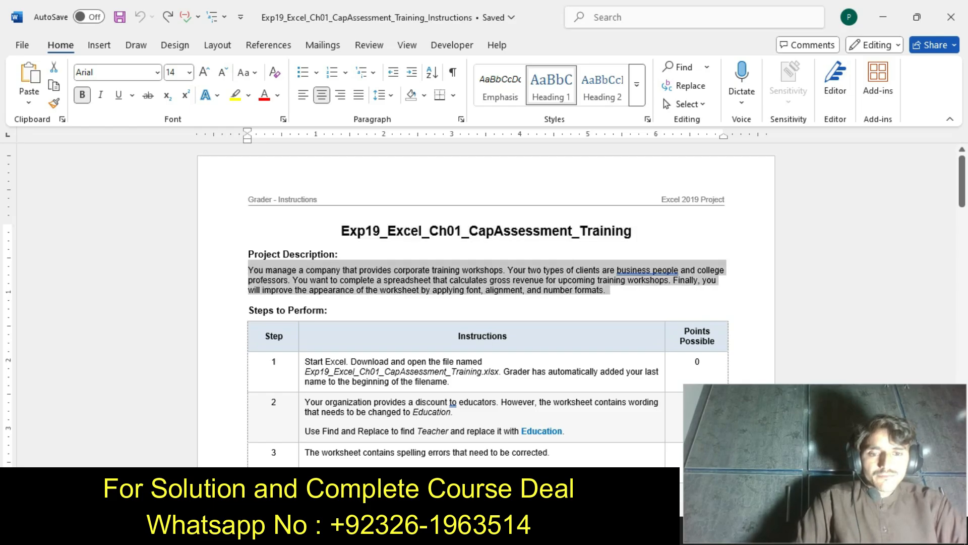
click(668, 263)
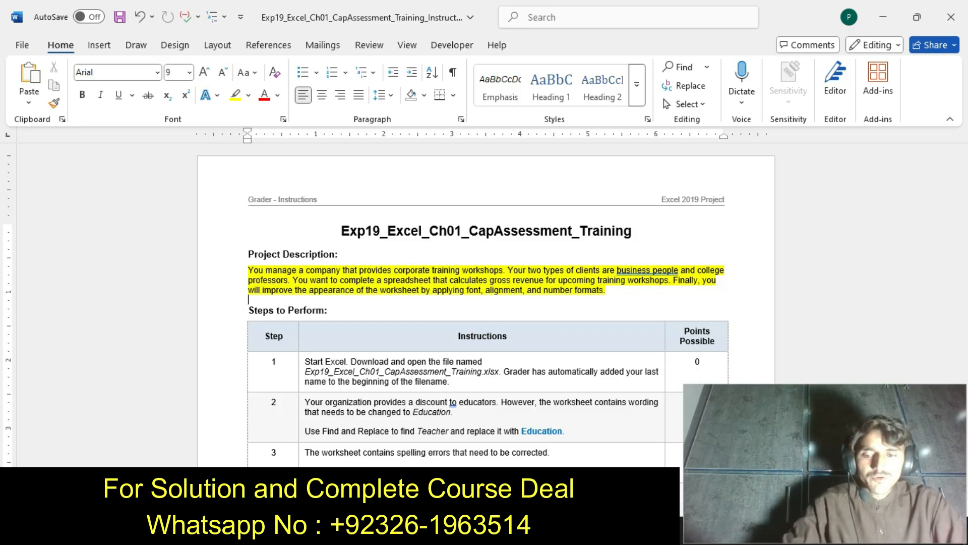
key(ctrl+z)
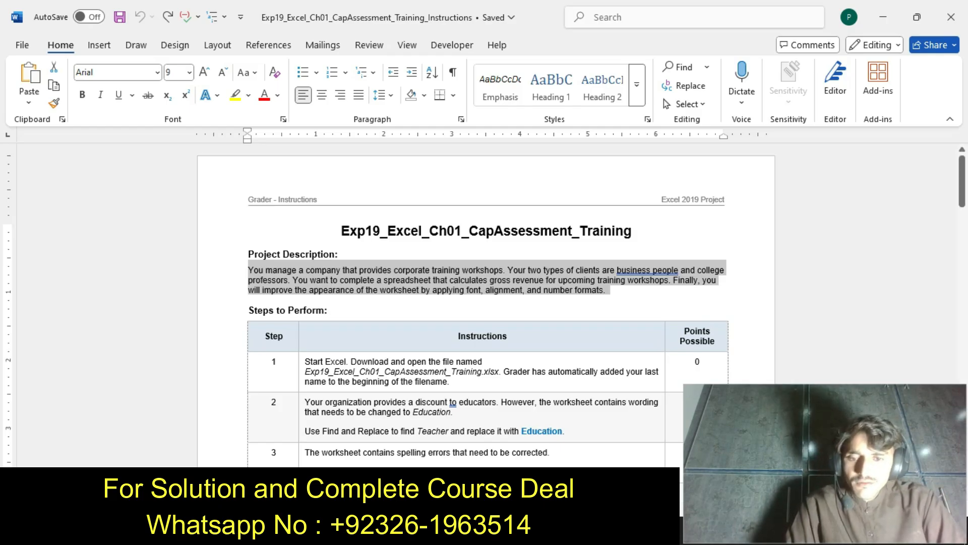
Highlight the step 1 instructions in yellow, check the open Excel workbook, and undo the highlighting in Word
triple_click(365, 370)
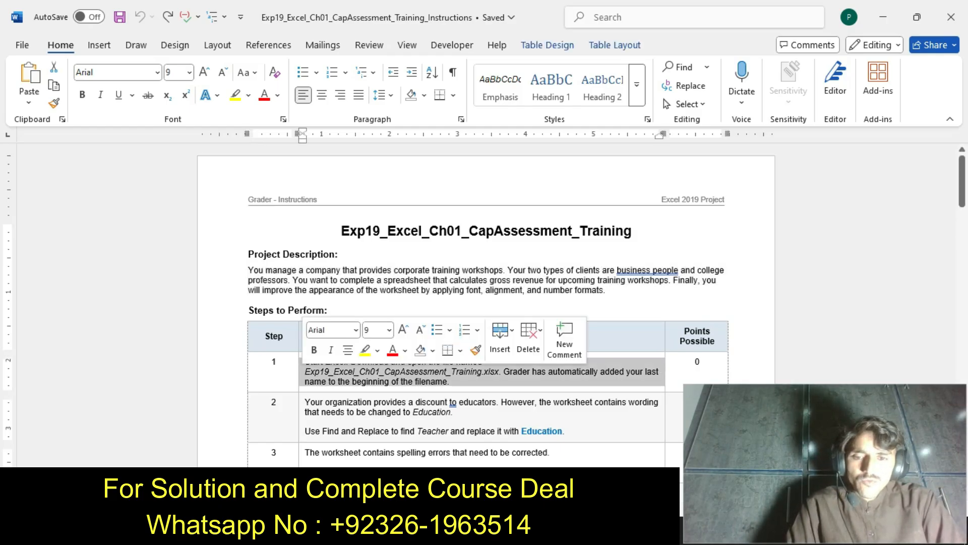
click(365, 349)
click(368, 382)
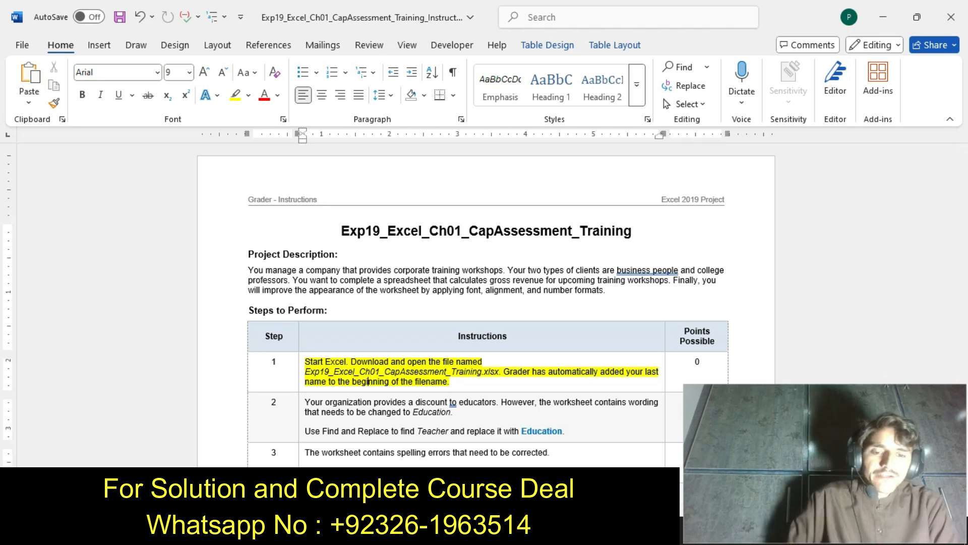
key(alt+Tab)
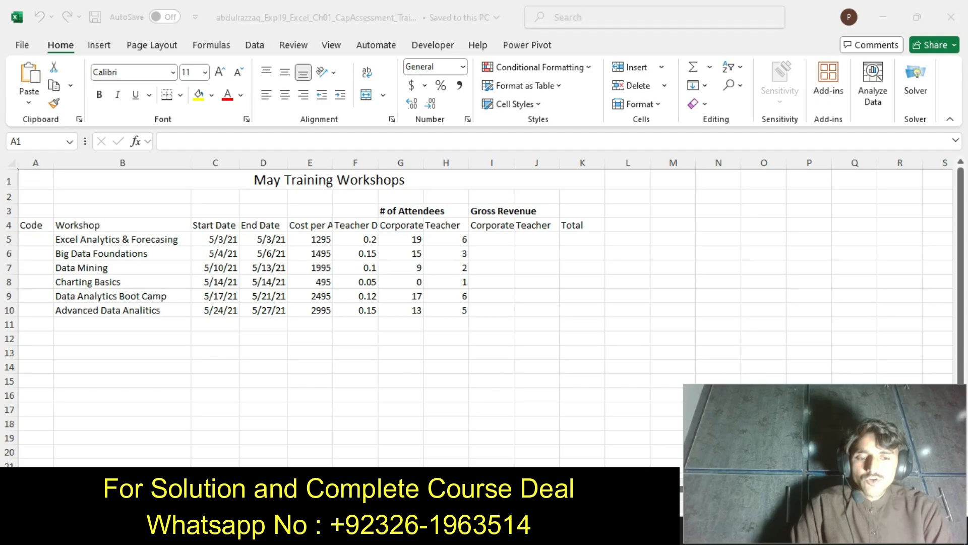
key(alt+Tab)
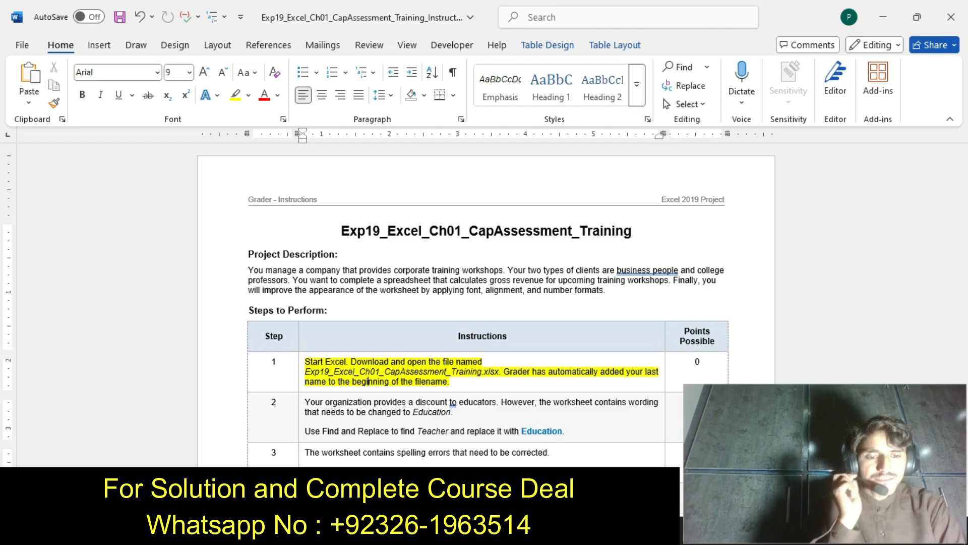
key(ctrl+z)
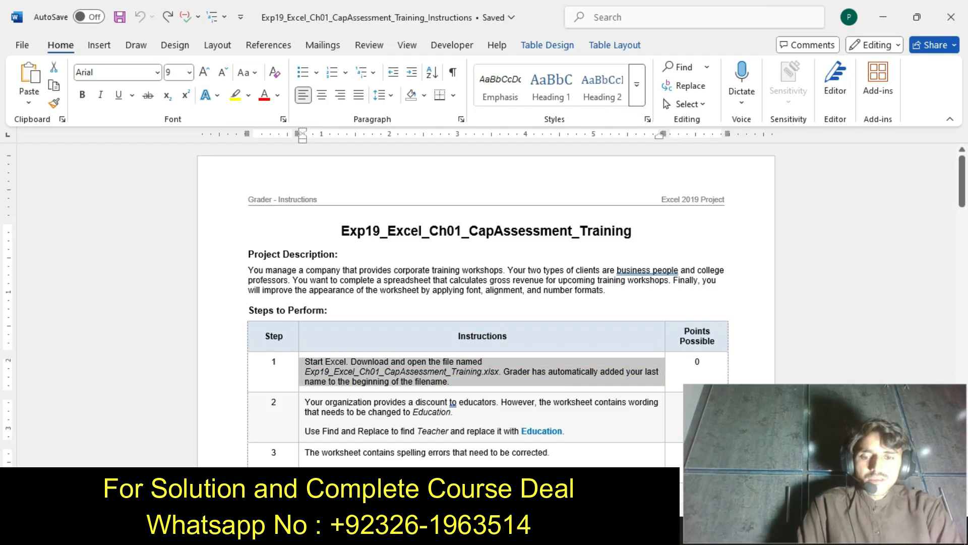
Highlight the step 2 instructions about replacing Teacher with Education in yellow
click(302, 429)
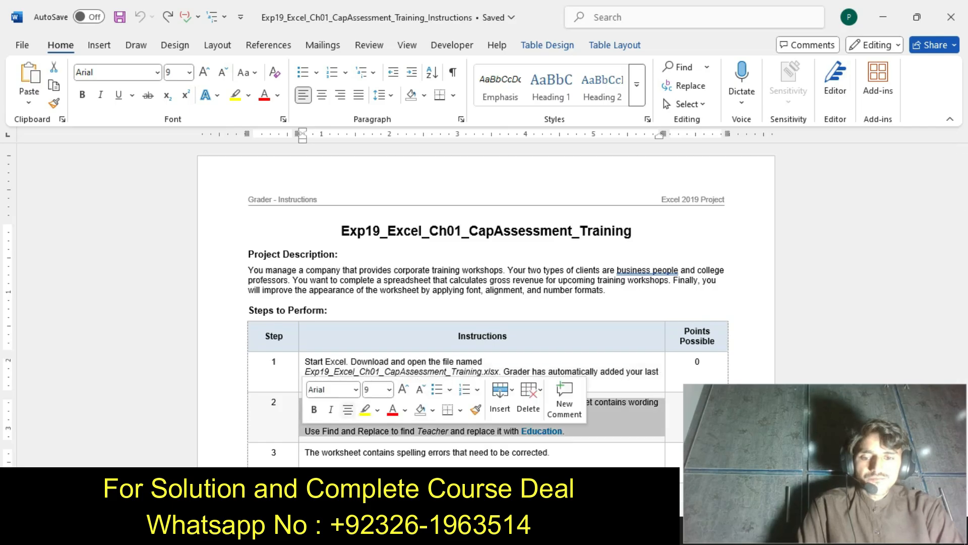
click(364, 411)
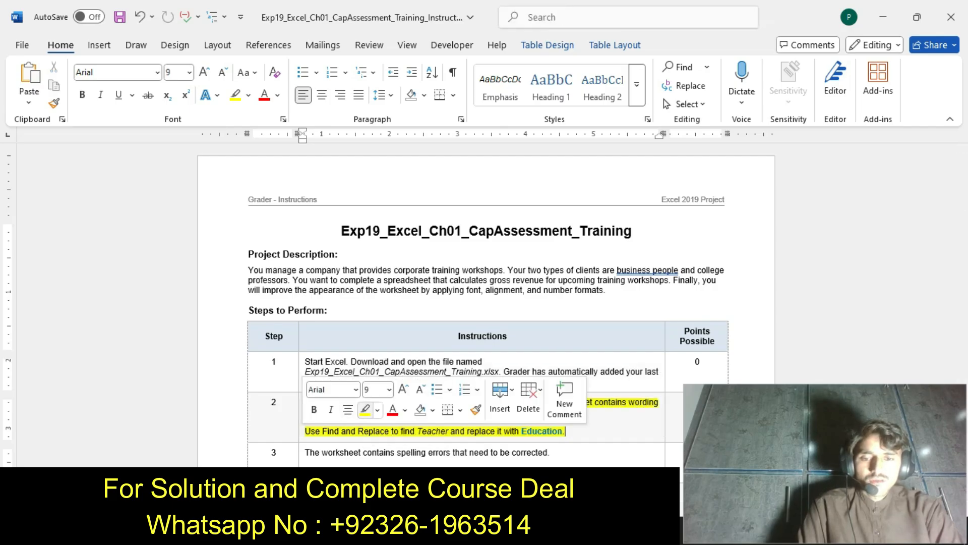
click(359, 430)
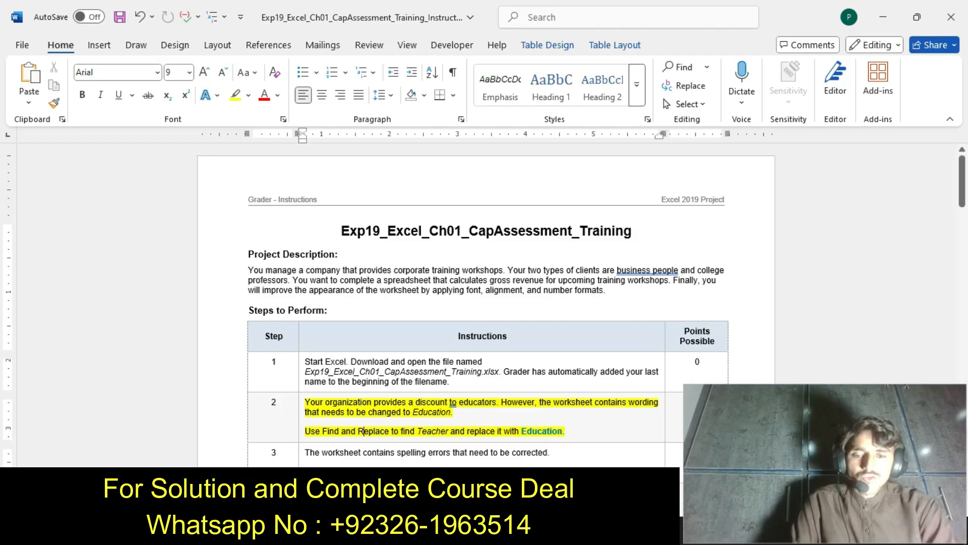
Switch to the Excel workbook and open Find and Replace with Teacher as the text to find
key(alt+Tab)
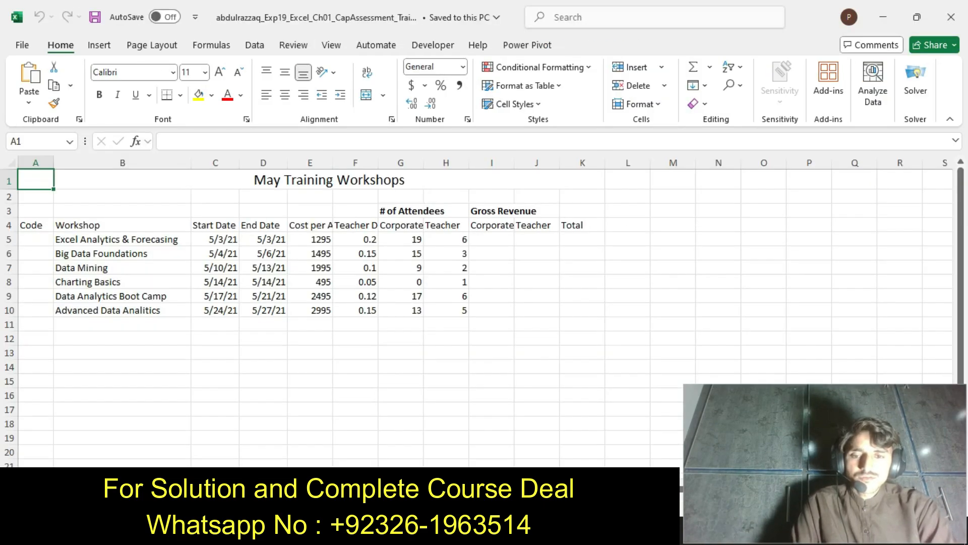
click(446, 225)
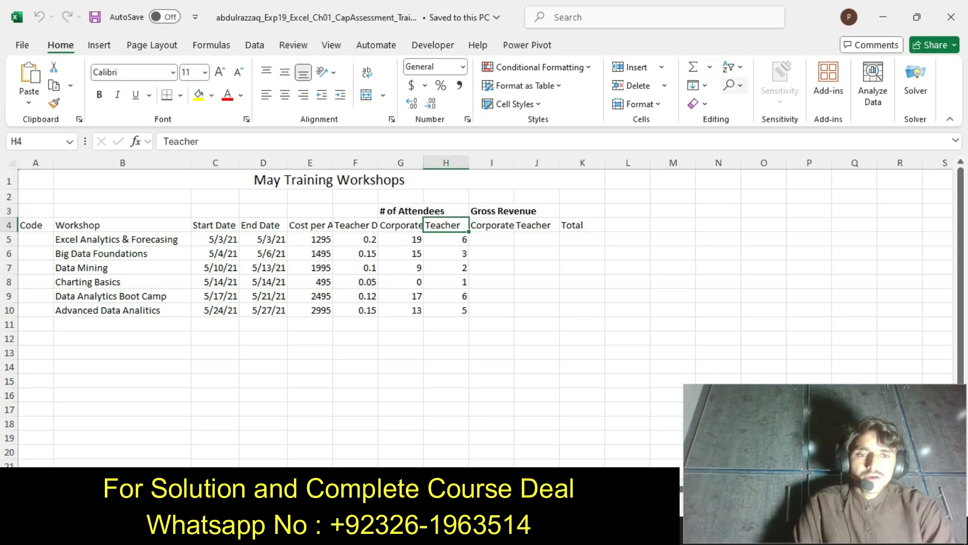
click(730, 84)
click(764, 124)
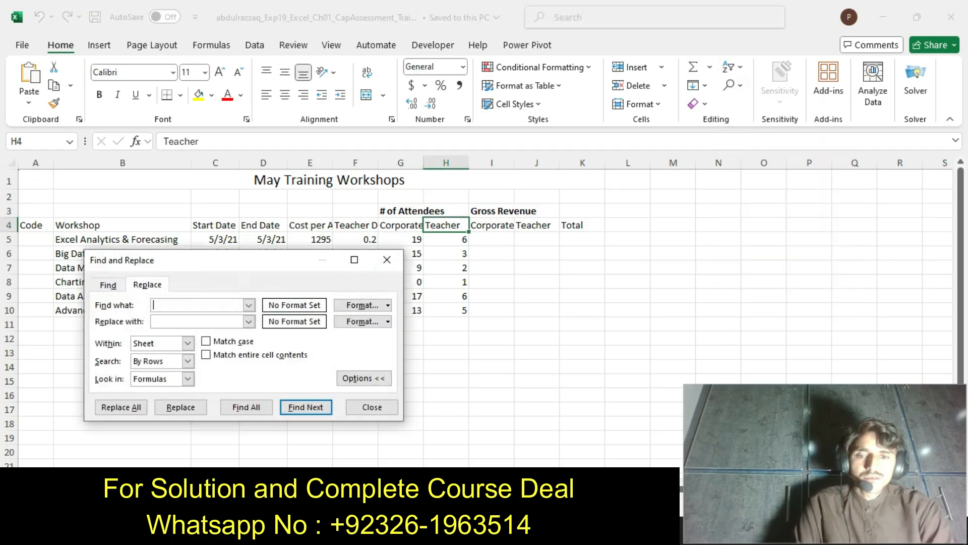
text(T)
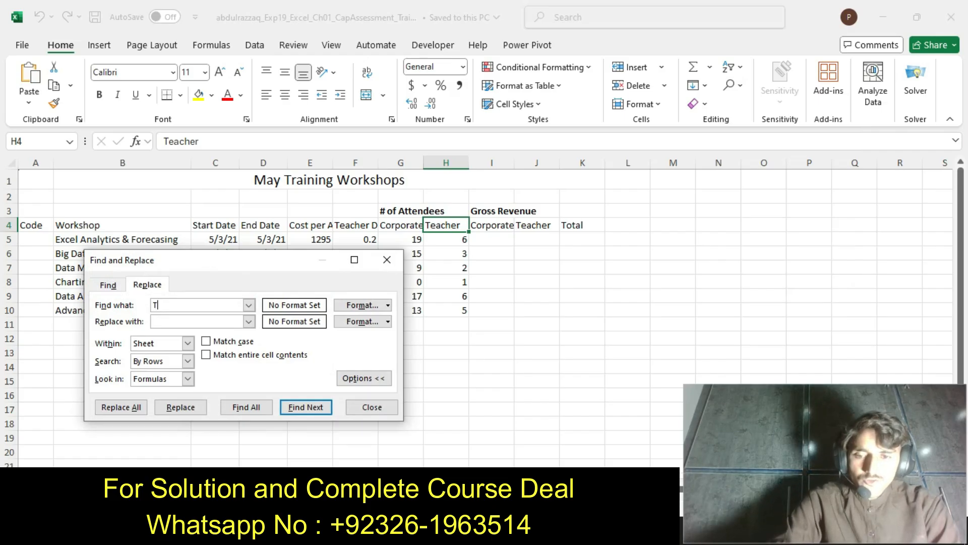
text(each)
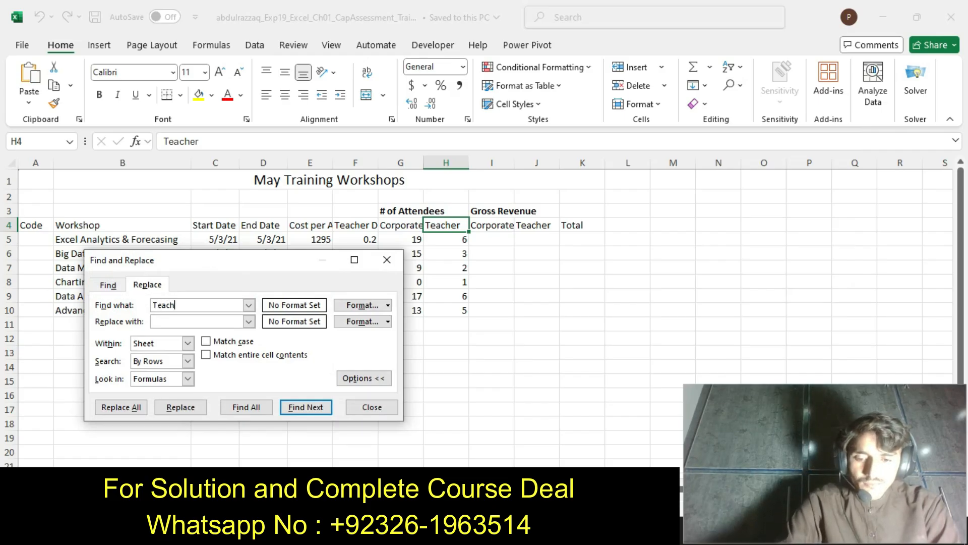
text(er)
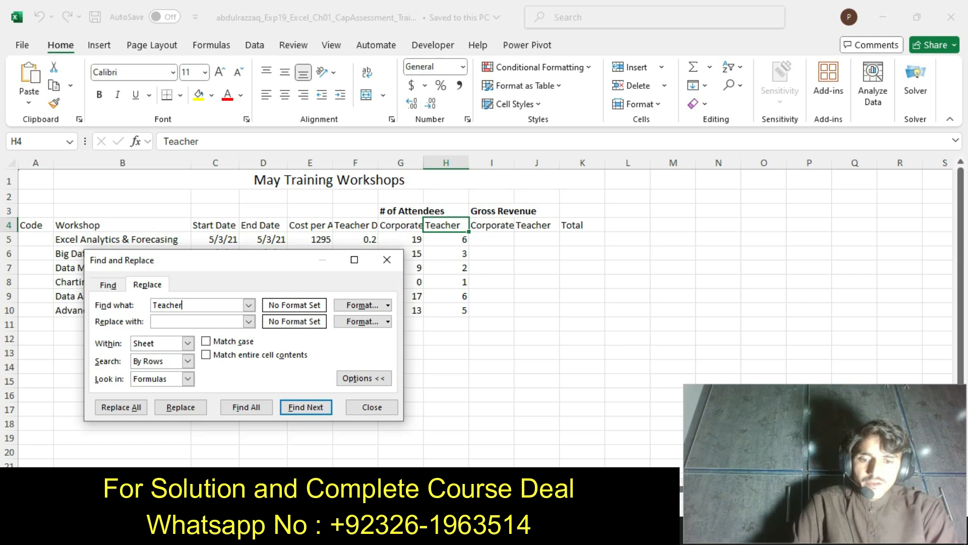
Check the replacement word in the Word instructions and replace all Teacher entries in the Excel worksheet with Education
key(alt+Tab)
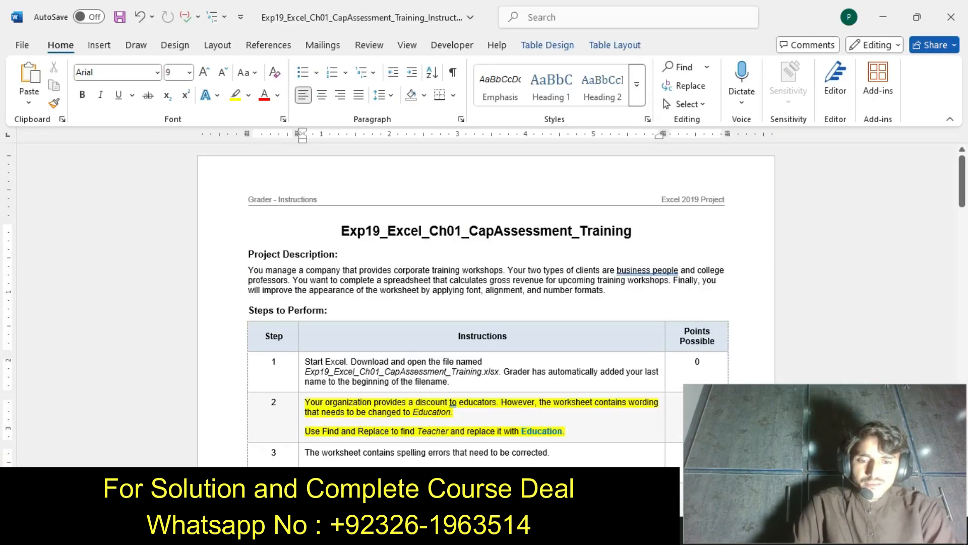
click(536, 528)
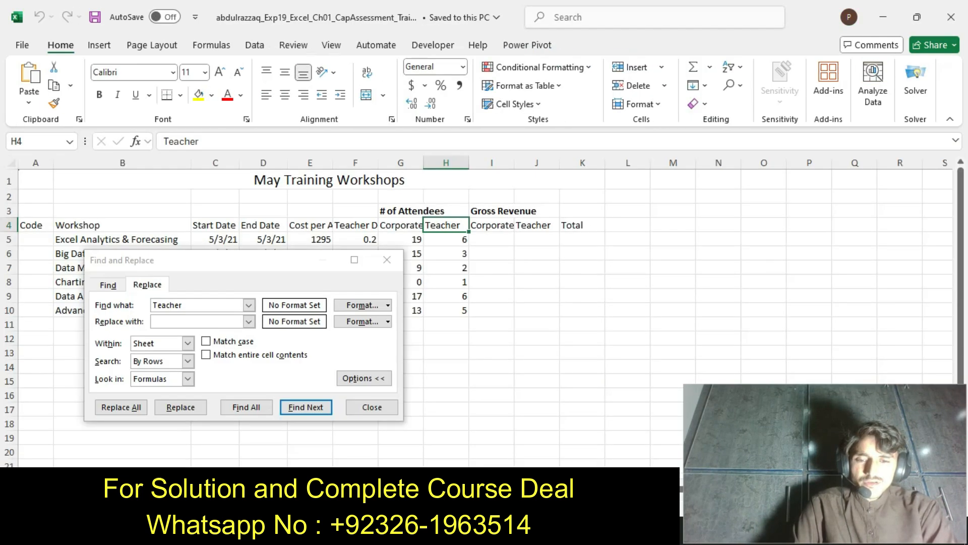
click(198, 321)
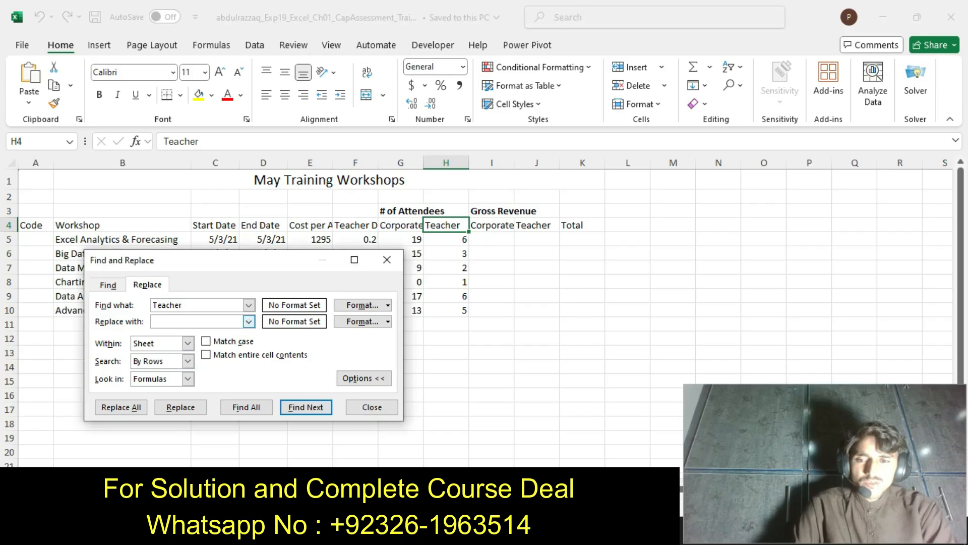
text(Ed)
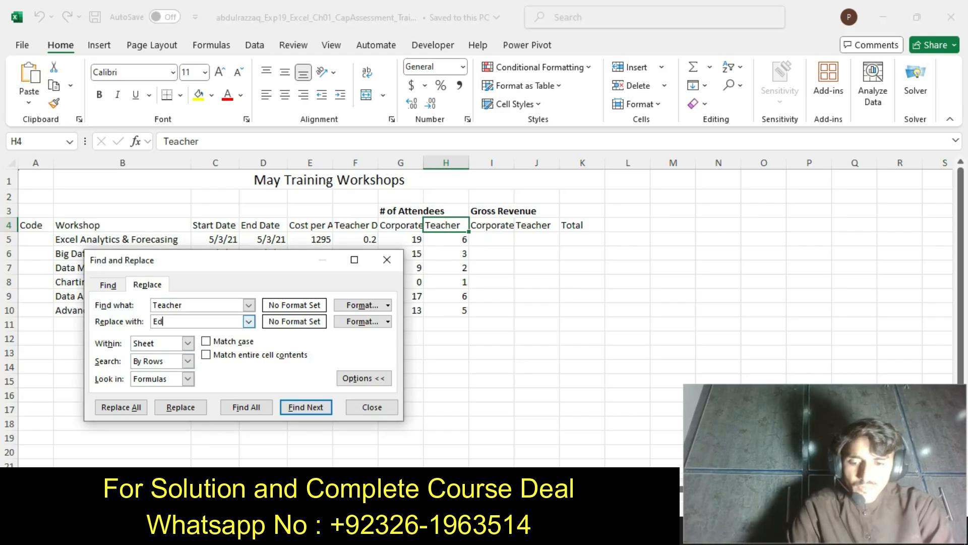
text(uca)
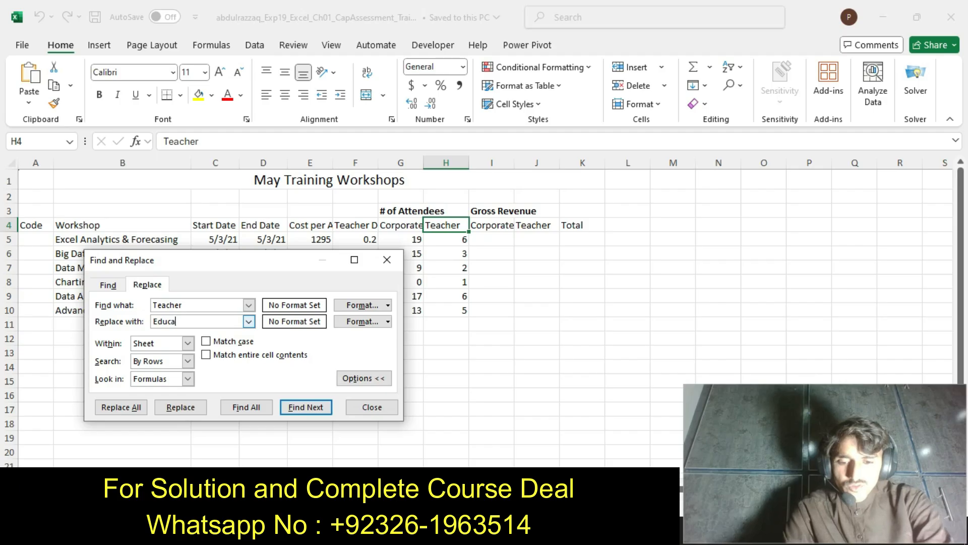
text(tion)
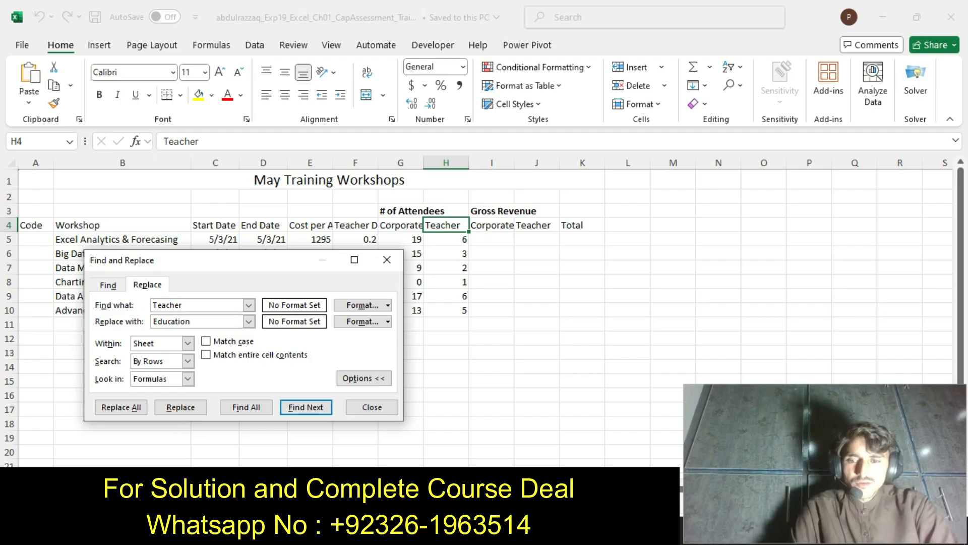
click(121, 407)
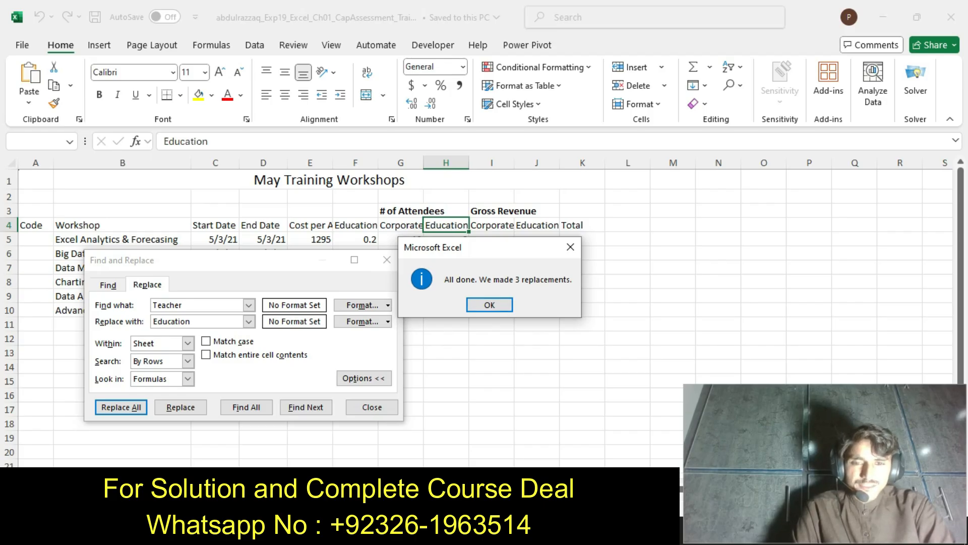
key(Return)
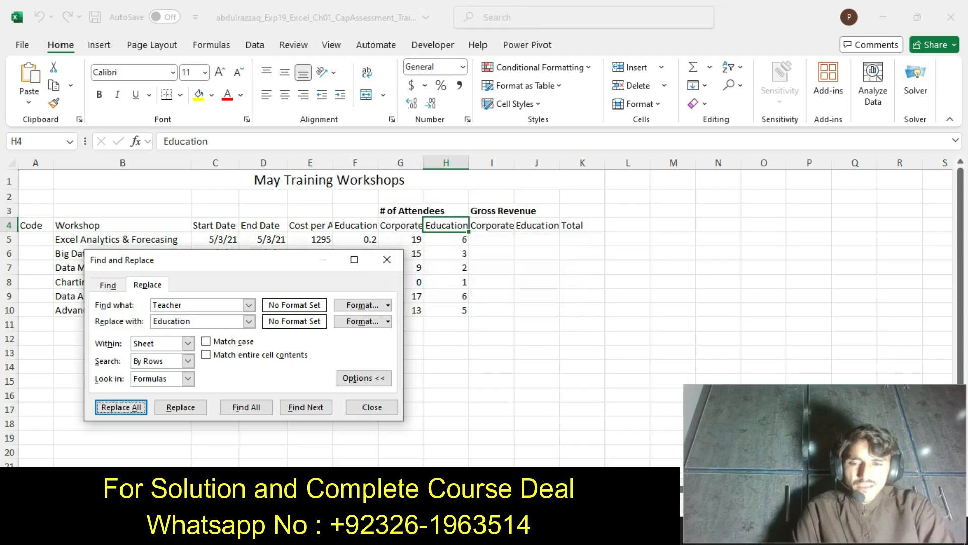
click(372, 407)
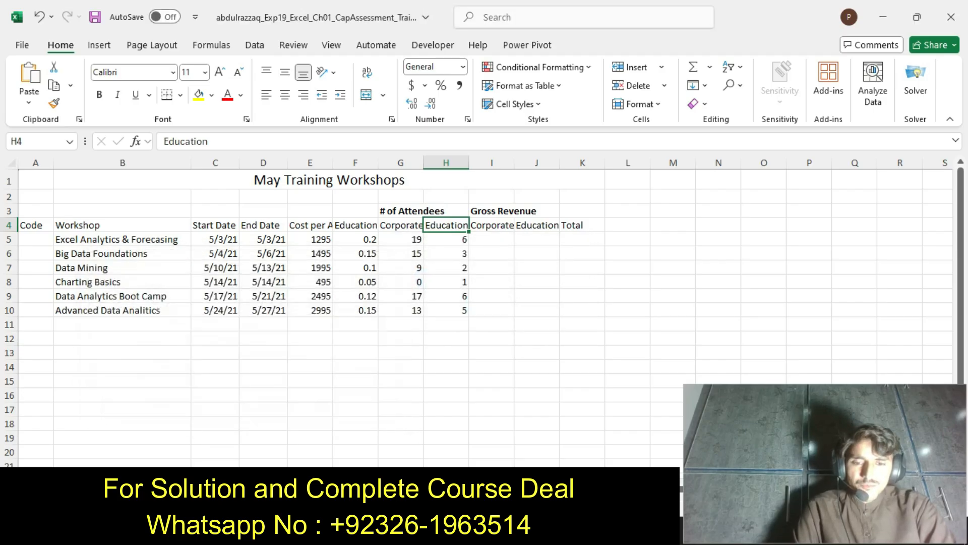
In the Word instructions, undo the step 2 highlighting, highlight the step 3 spelling instructions in yellow, and return to the Excel workbook
key(alt+Tab)
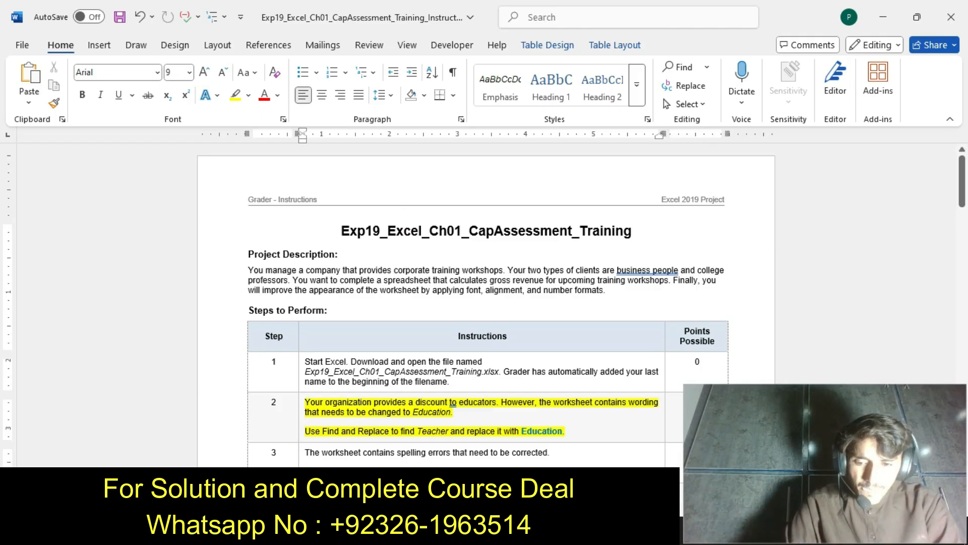
key(ctrl+z)
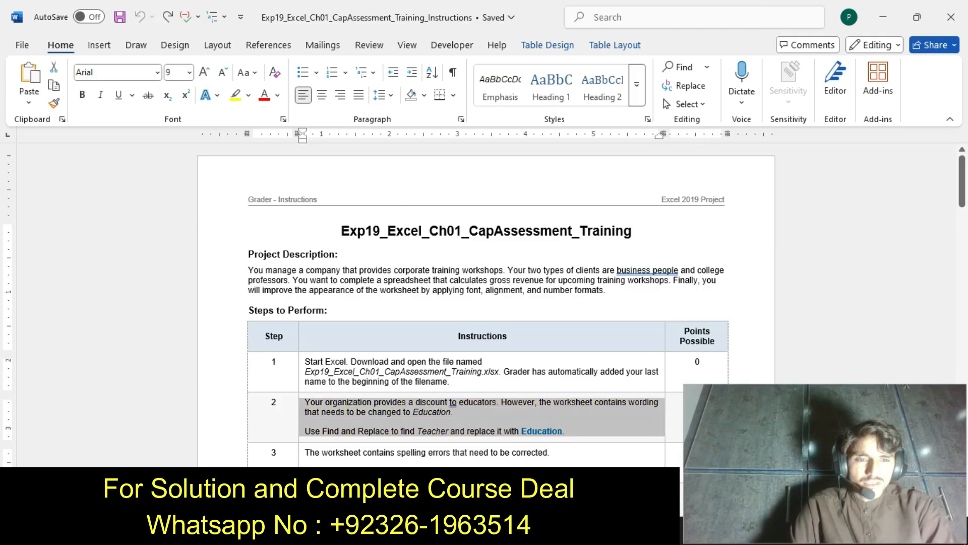
scroll(484, 303, down, 3)
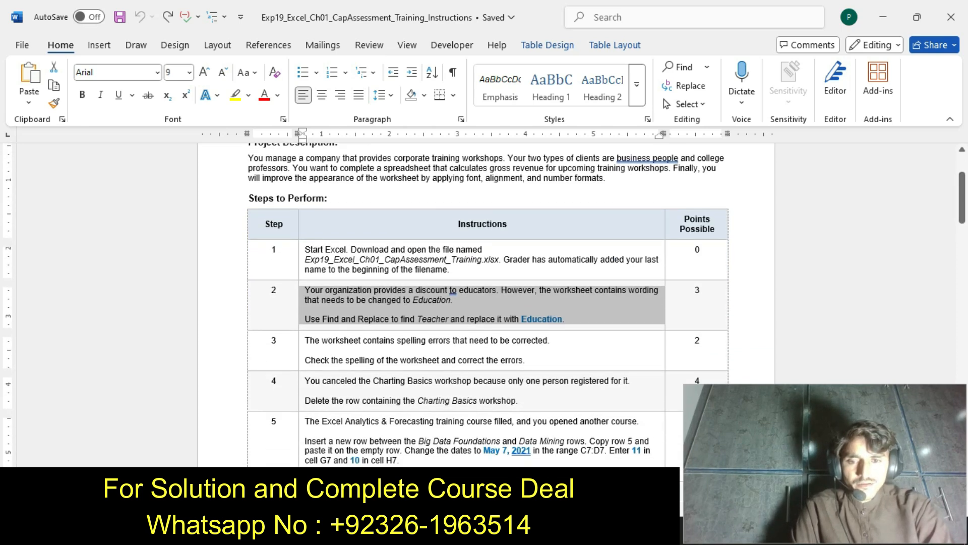
click(302, 358)
click(367, 333)
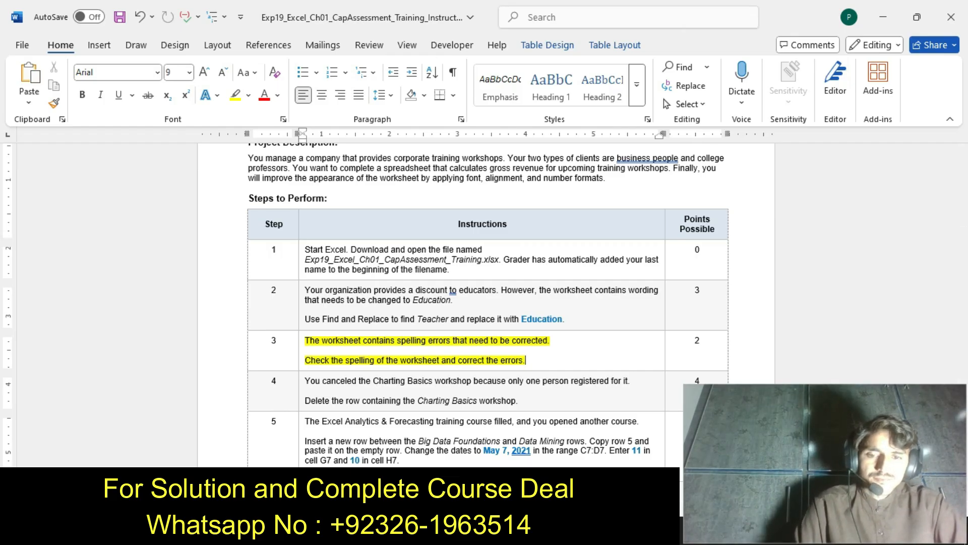
key(alt+Tab)
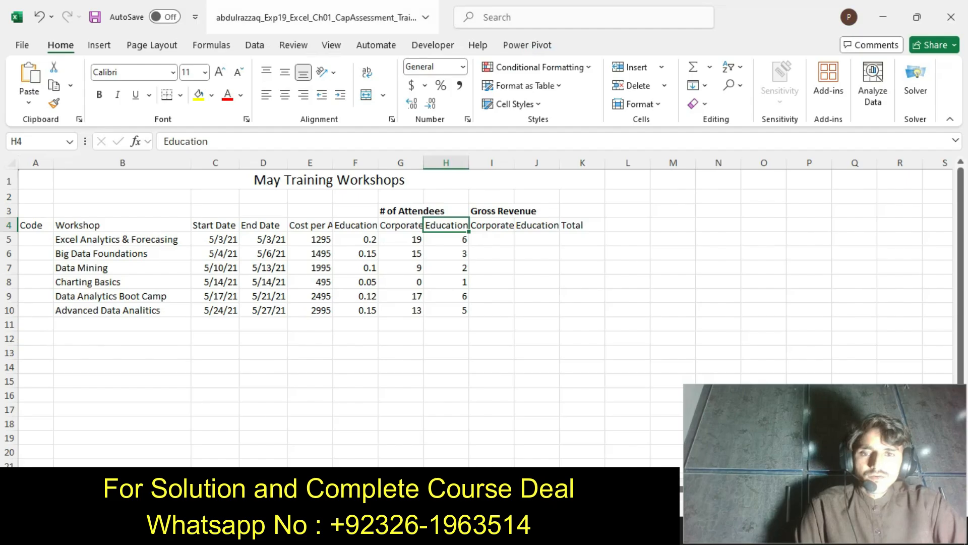
Spell-check the worksheet, correcting Forecasing to Forecasting and Analitics to Analytics, and continue checking from the beginning of the sheet
click(293, 46)
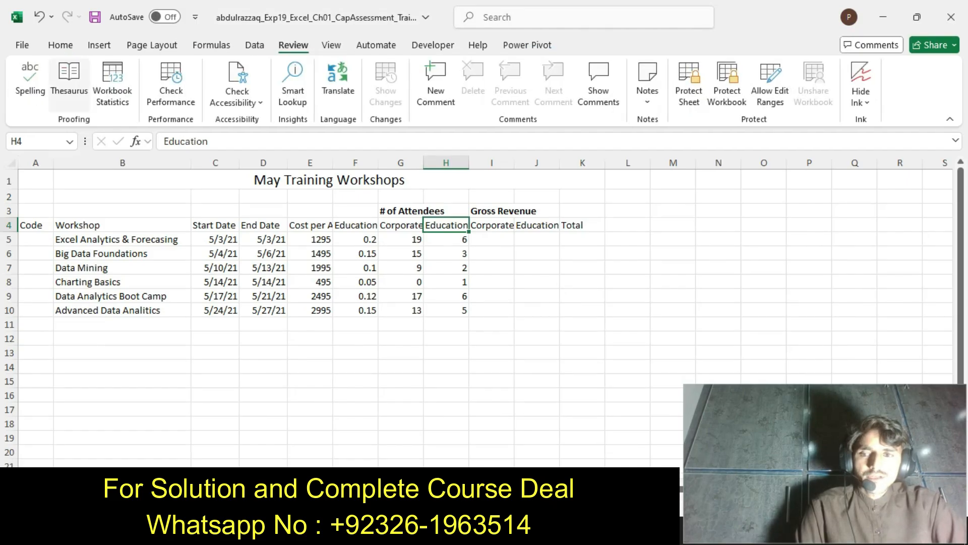
click(29, 79)
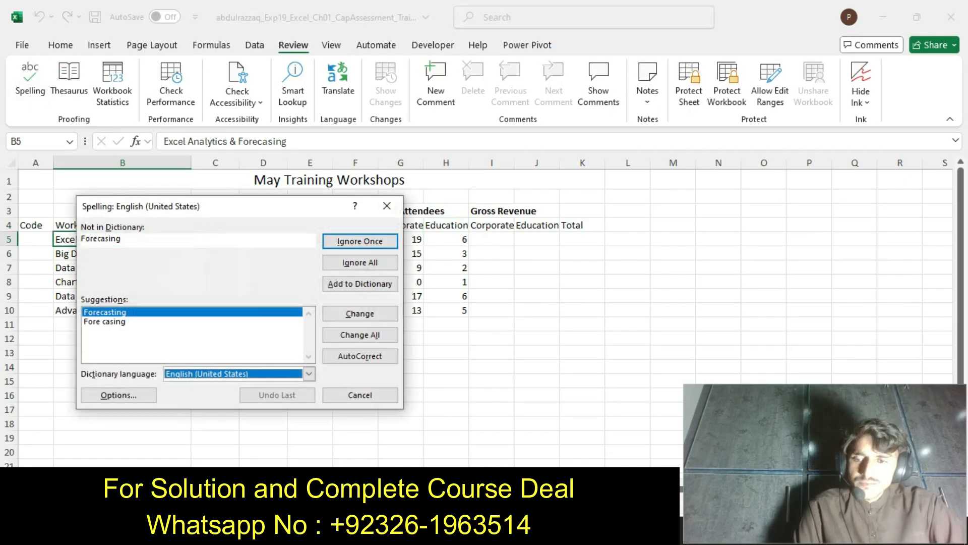
click(359, 313)
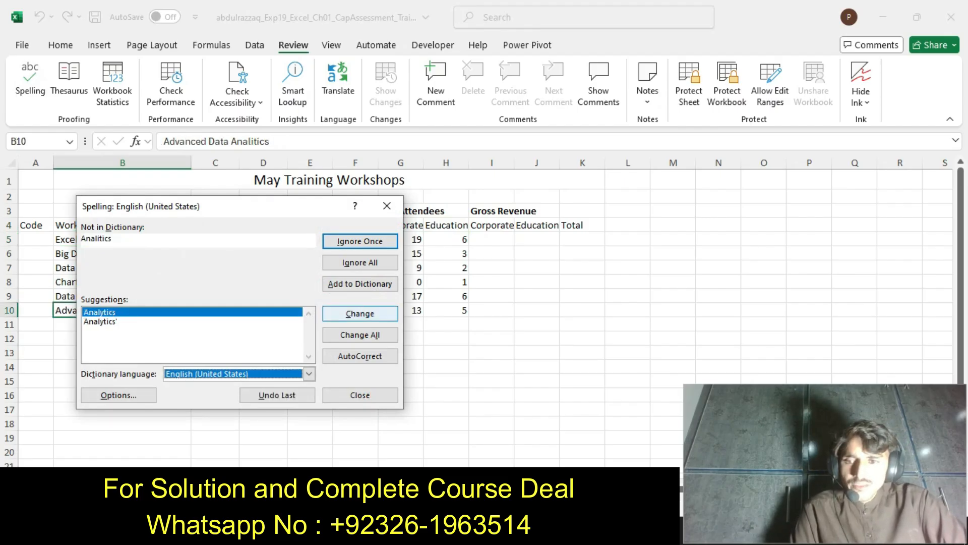
click(359, 313)
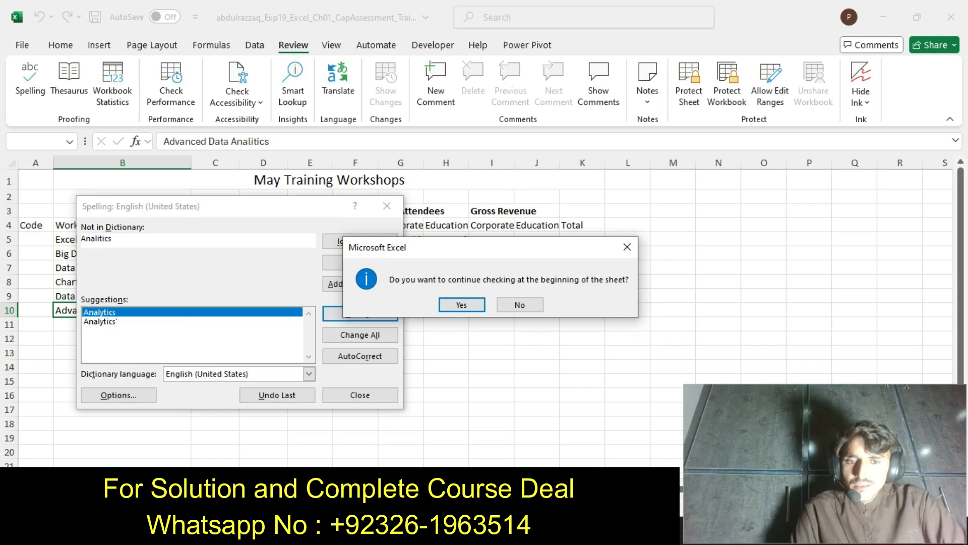
key(Return)
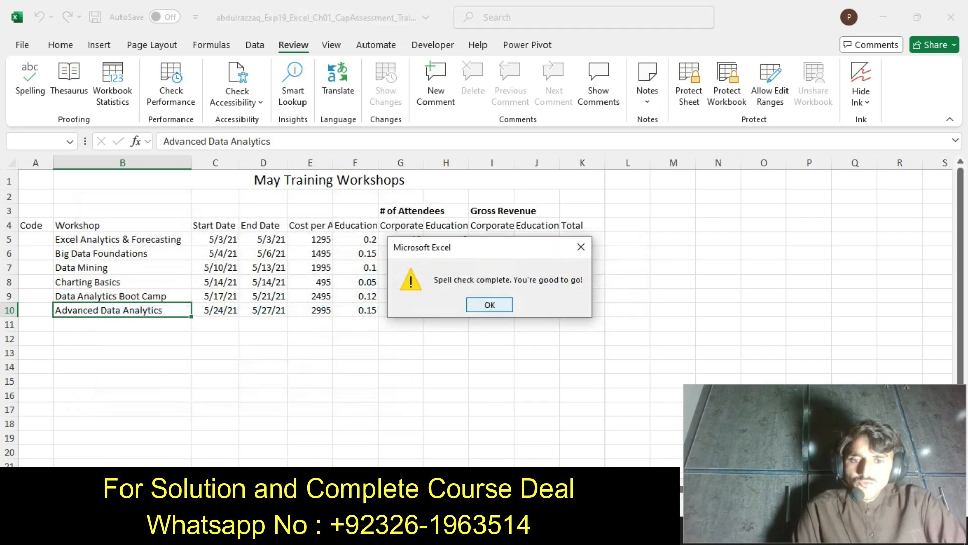
key(Return)
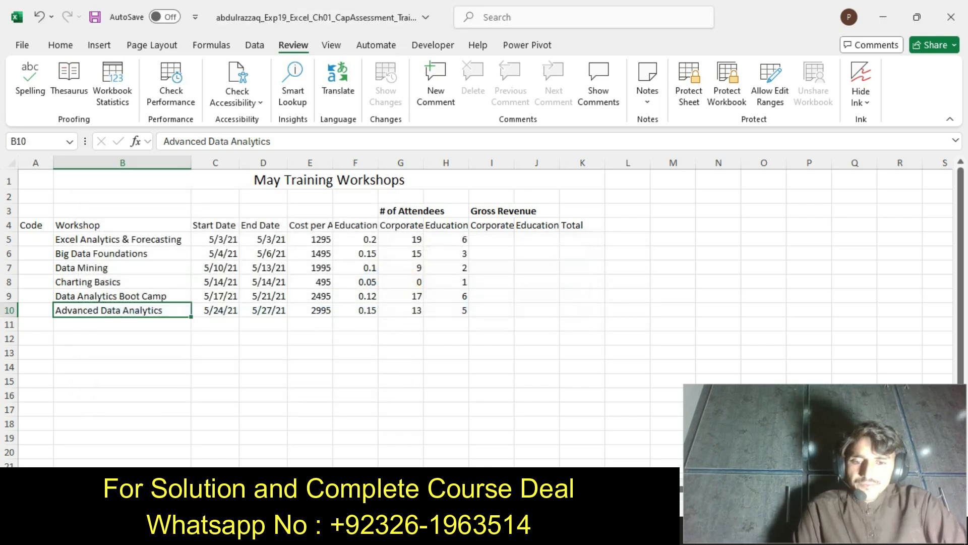
Switch to the Word instructions, highlight the step 4 text about deleting the Charting Basics row in yellow, and return to the Excel workbook
key(alt+Tab)
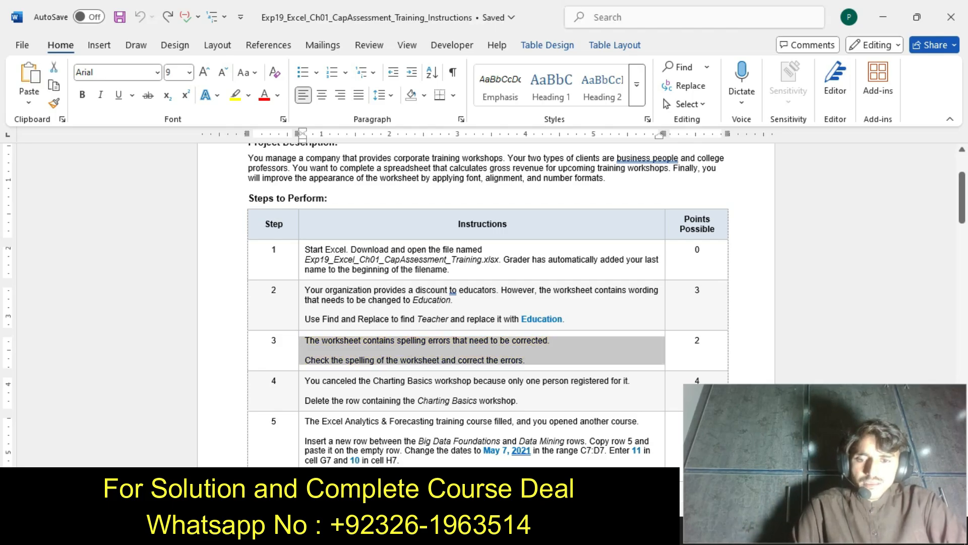
click(302, 401)
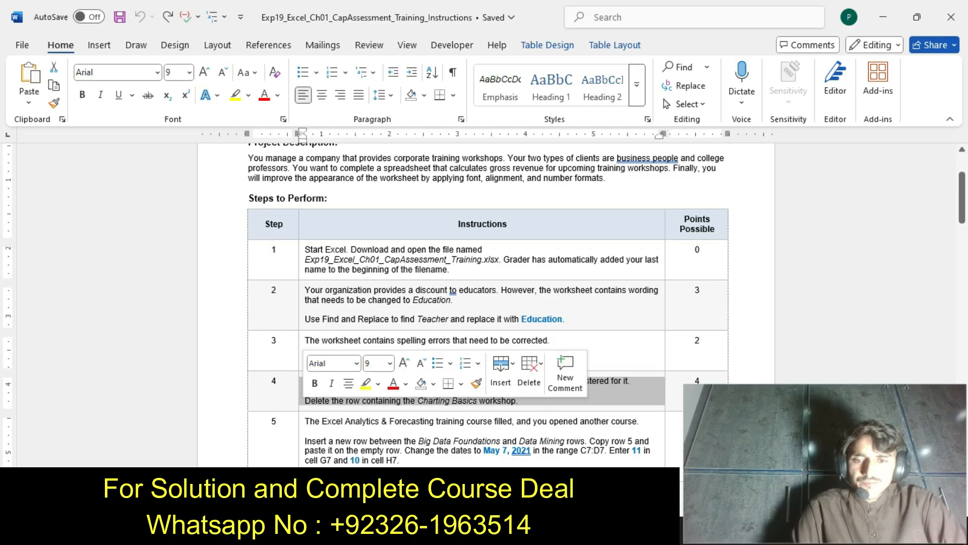
click(365, 383)
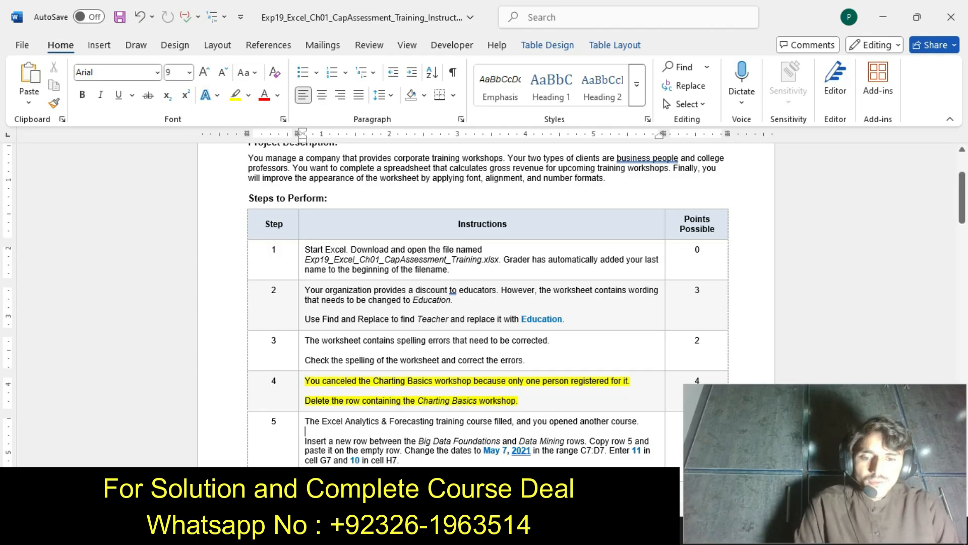
key(alt+Tab)
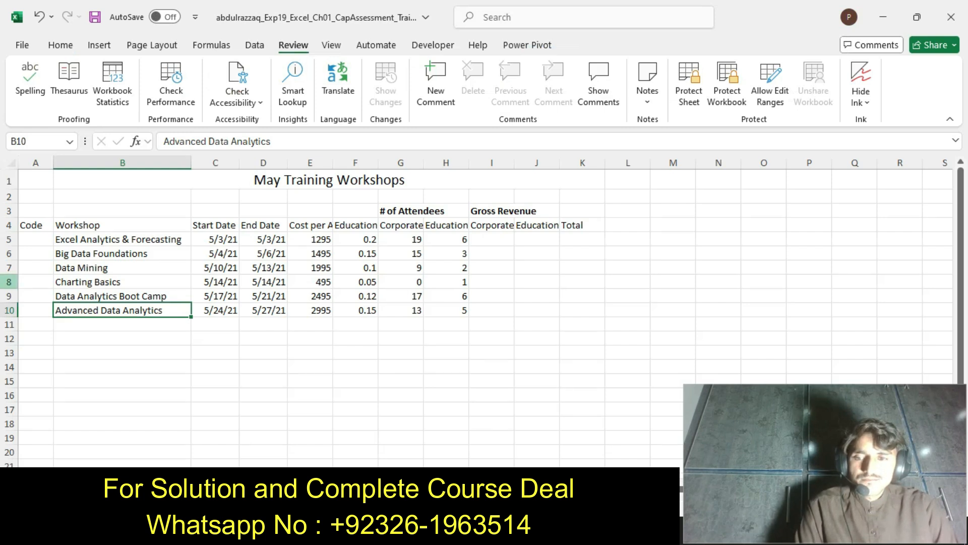
Delete the entire worksheet row containing the Charting Basics workshop
click(9, 282)
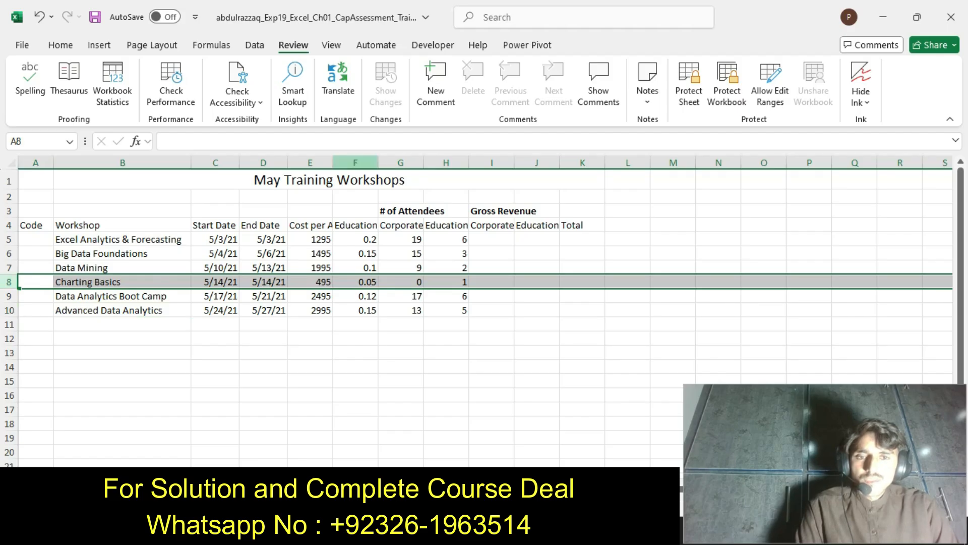
click(60, 45)
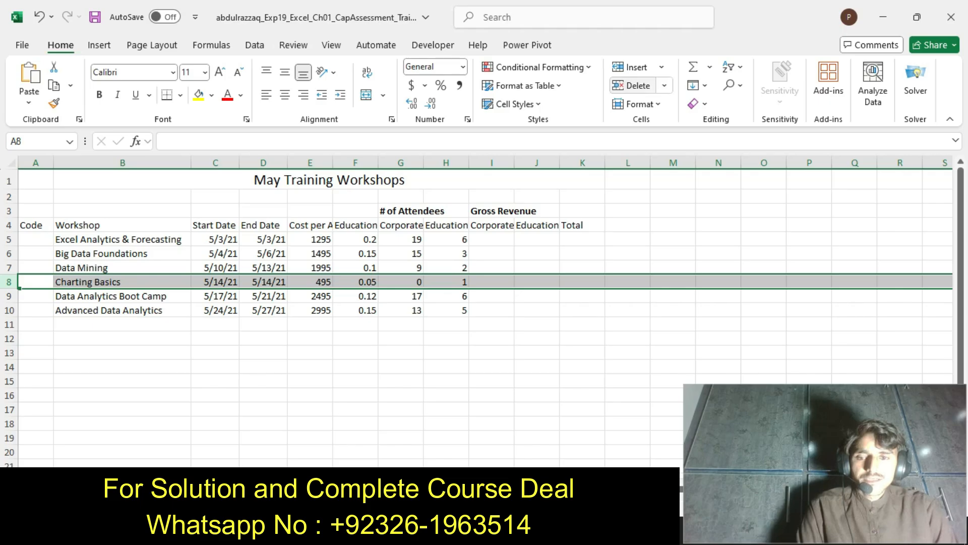
click(635, 85)
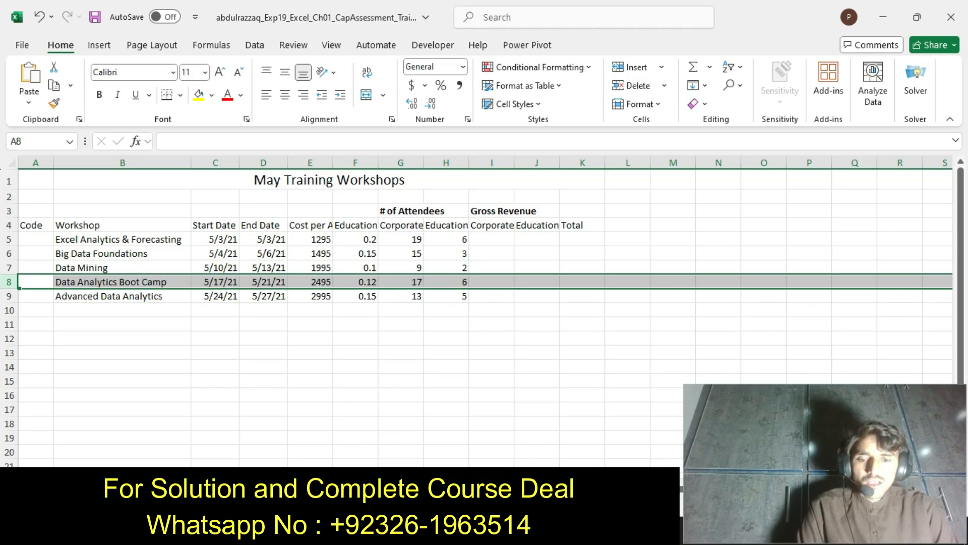
In the Word instructions, undo the step 4 highlighting, highlight the step 5 text in yellow, and return to the Excel workbook
key(alt+Tab)
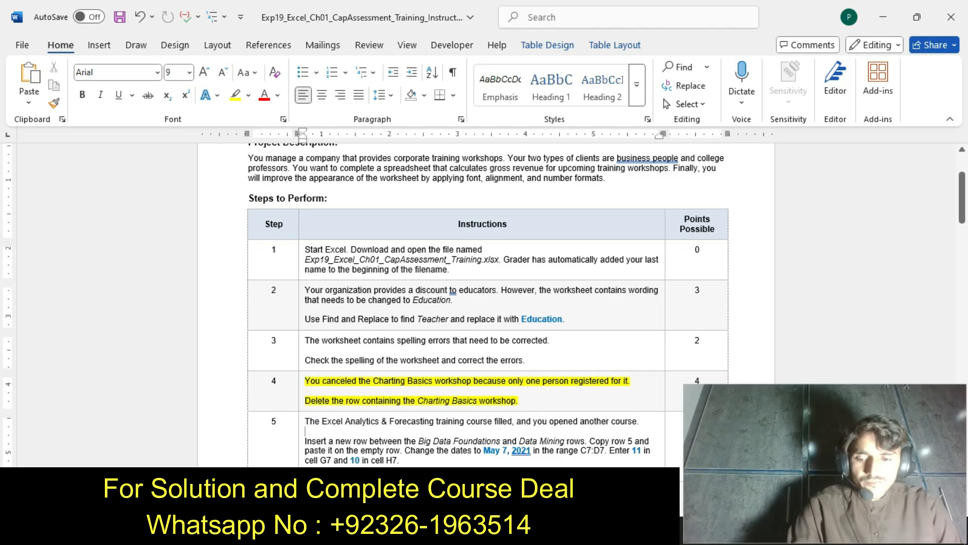
key(ctrl+z)
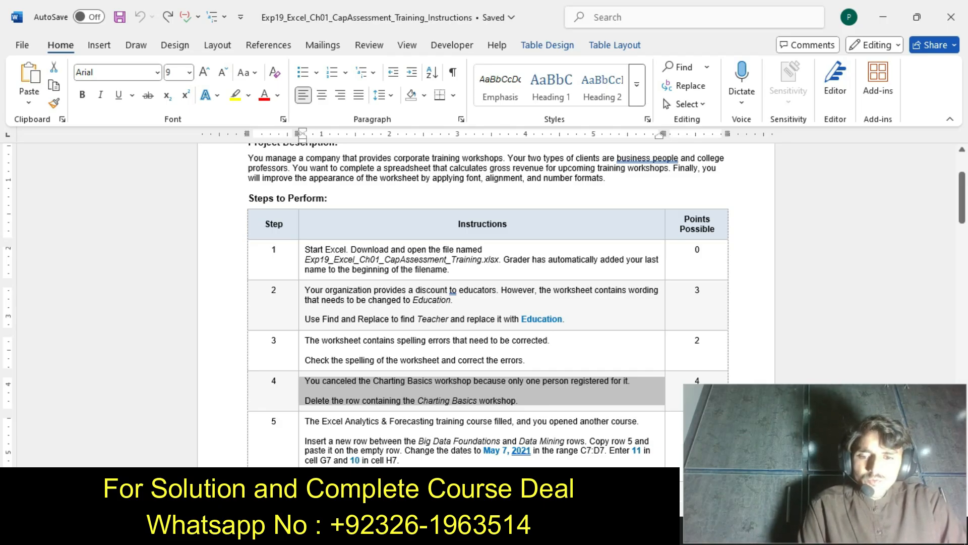
click(301, 456)
click(364, 438)
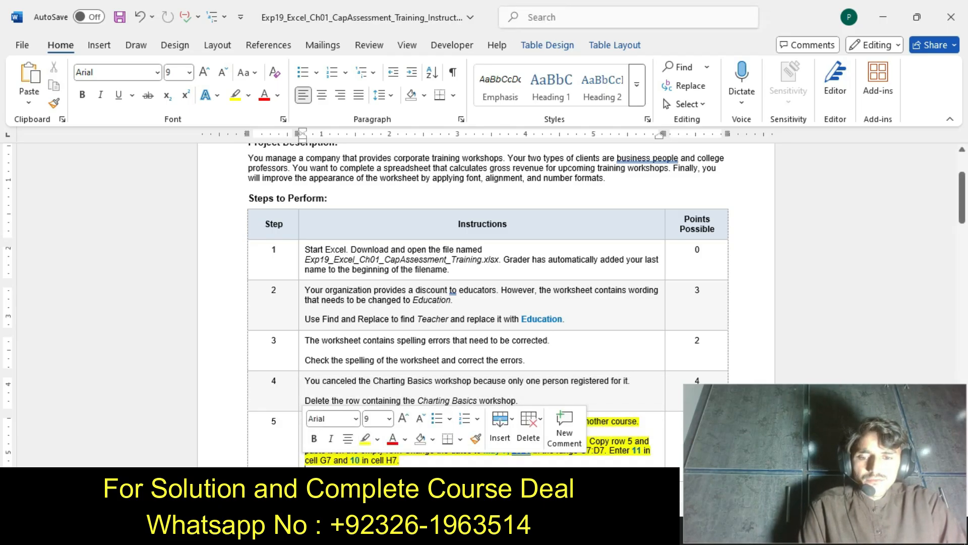
click(369, 460)
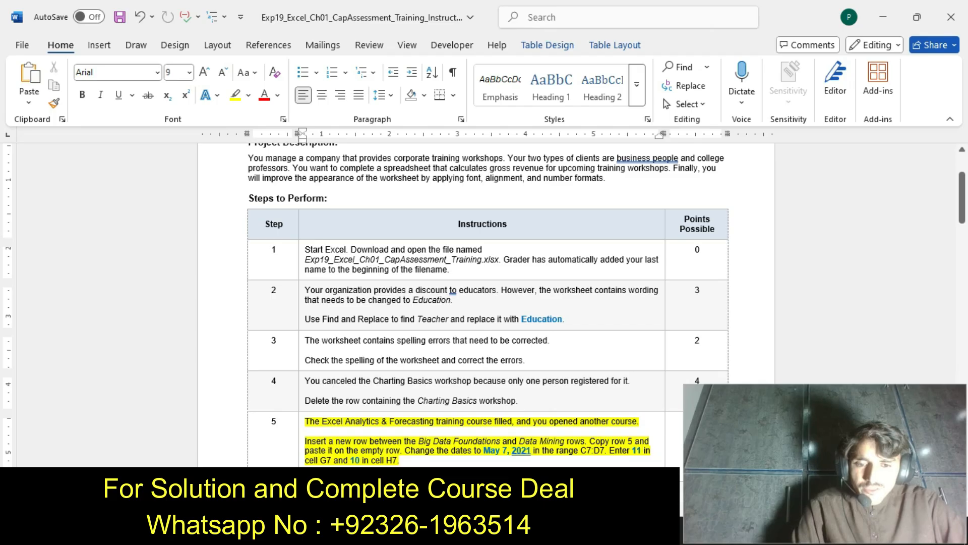
click(535, 532)
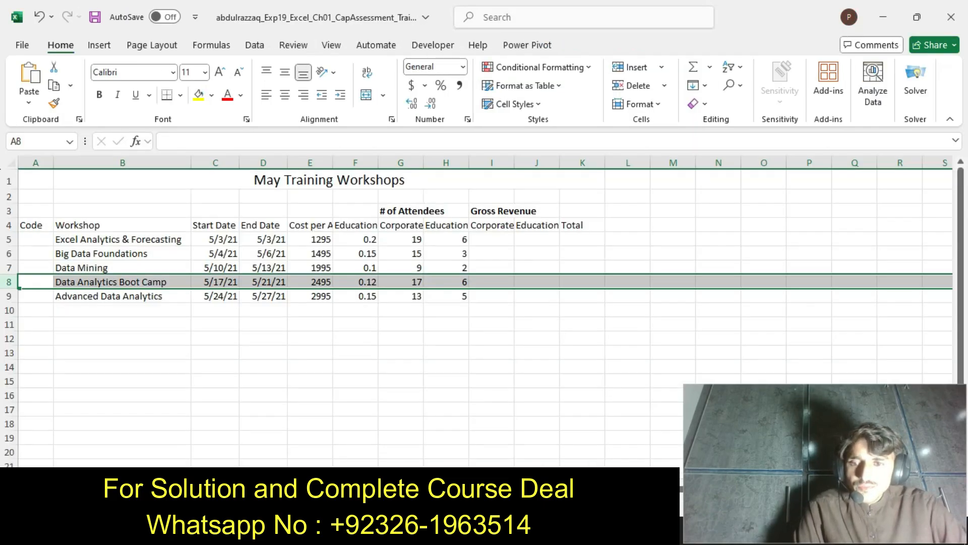
click(9, 253)
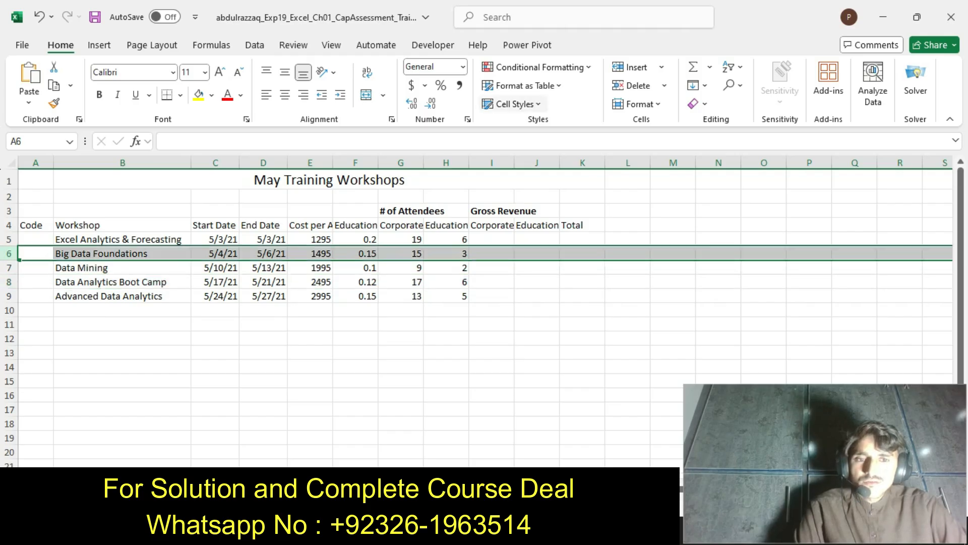
click(630, 67)
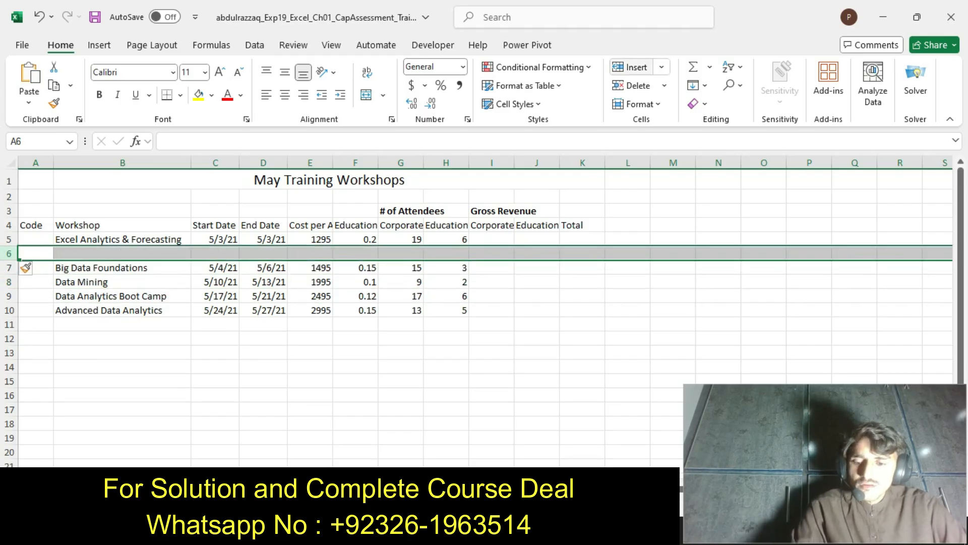
key(ctrl+z)
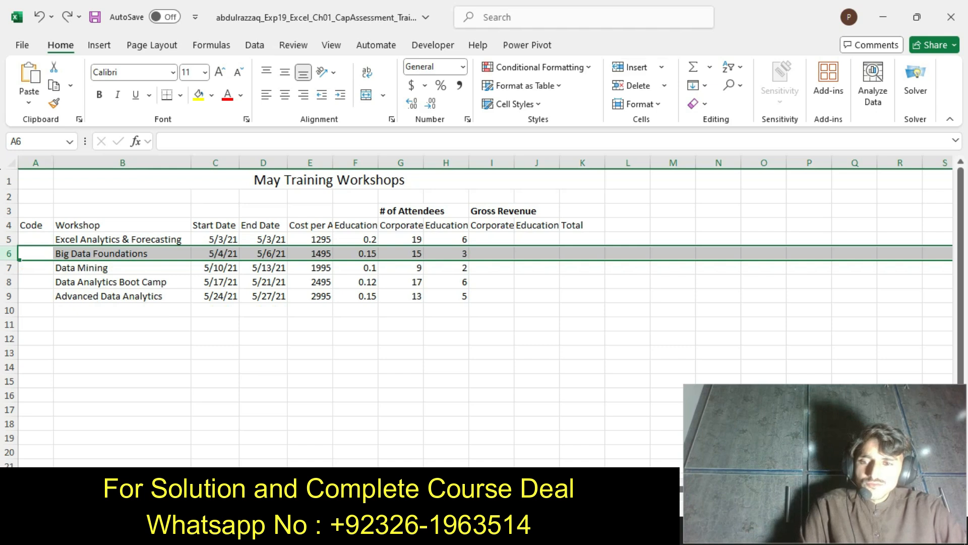
Insert a blank row between Big Data Foundations and Data Mining, and recheck the step 5 instructions in Word
click(9, 267)
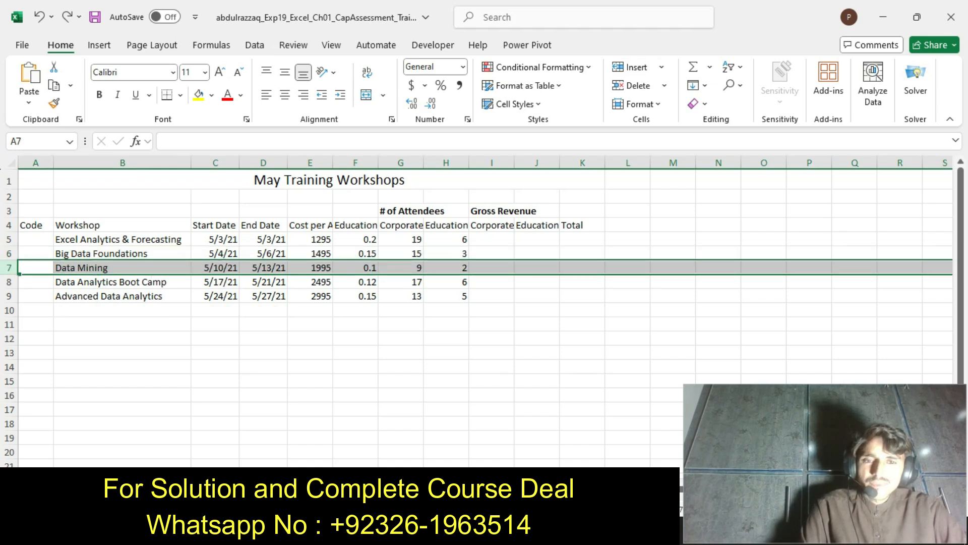
click(630, 67)
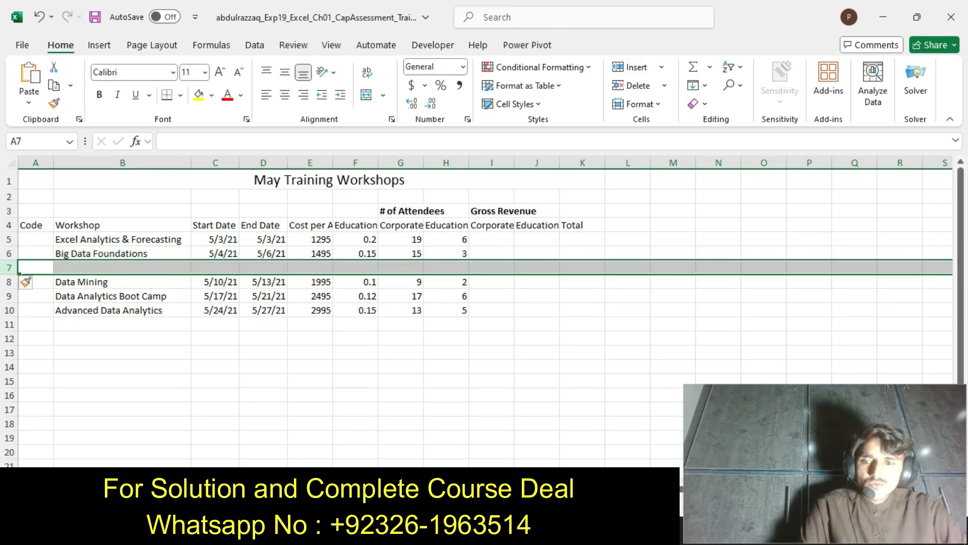
key(alt+Tab)
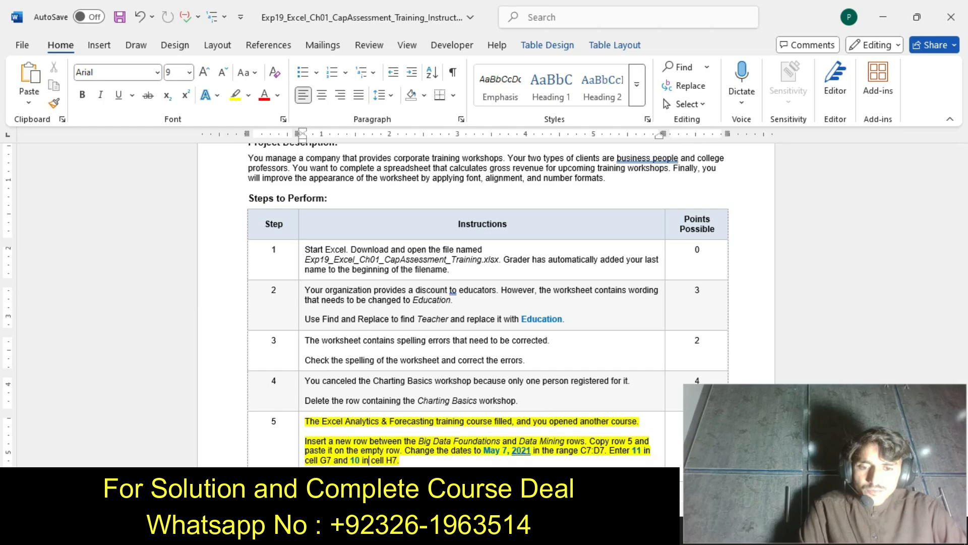
key(alt+Tab)
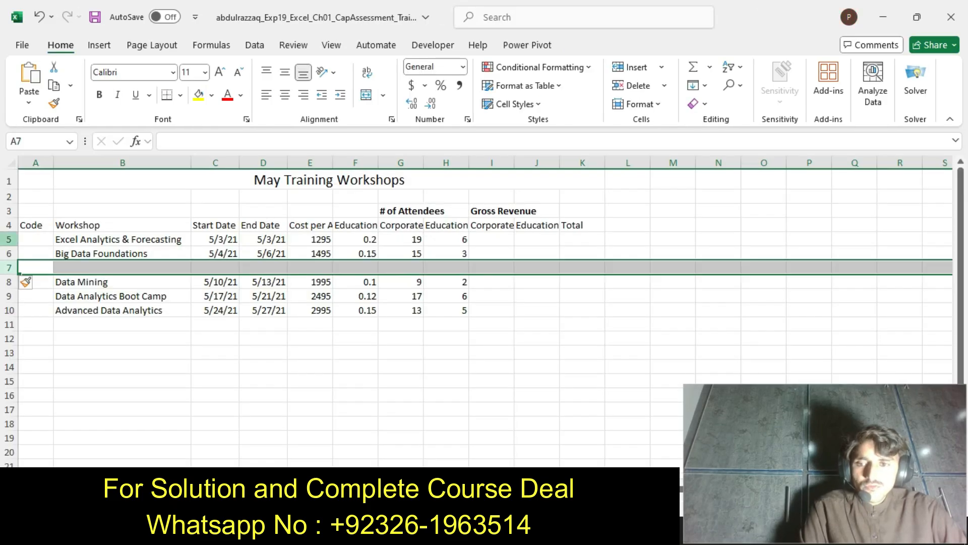
Copy the Excel Analytics & Forecasting row 5 and paste it into the blank row 7
click(8, 239)
key(ctrl+c)
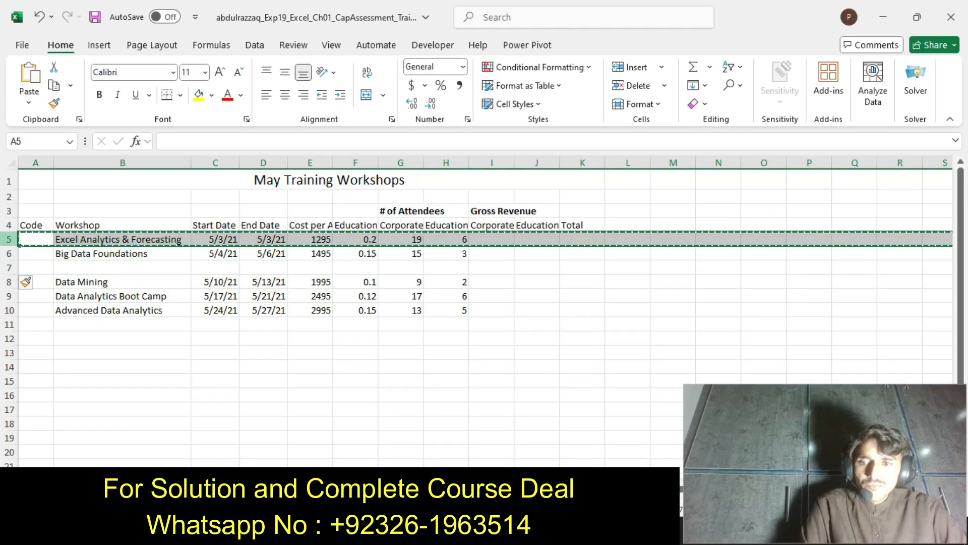
click(9, 267)
key(ctrl+v)
key(Escape)
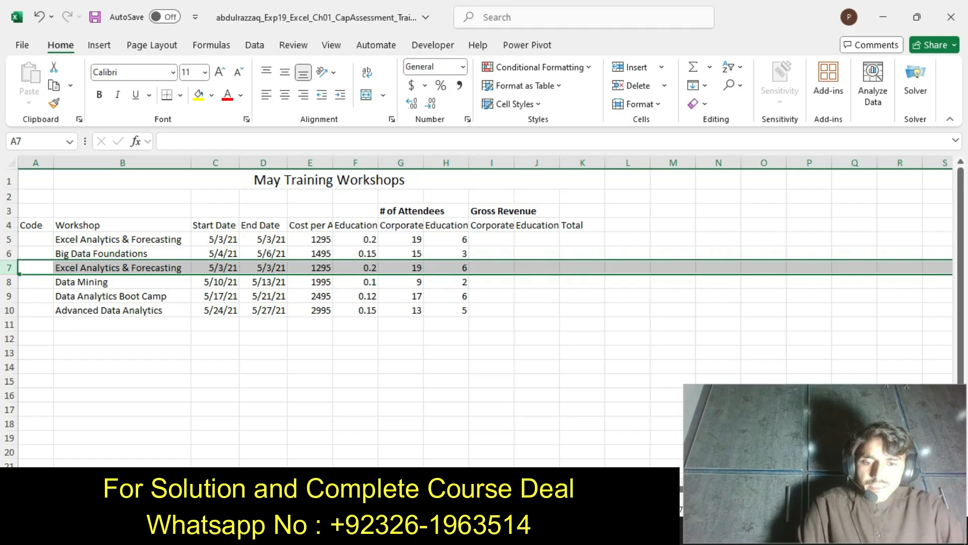
Check the required date in the Word instructions and set the start date in Excel cell C7 to 5/7/2021
key(alt+Tab)
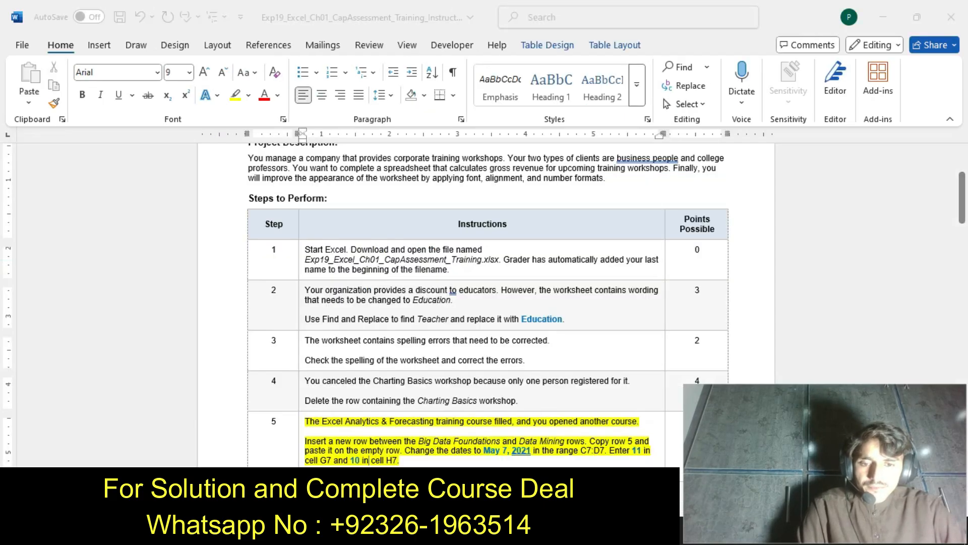
key(alt+Tab)
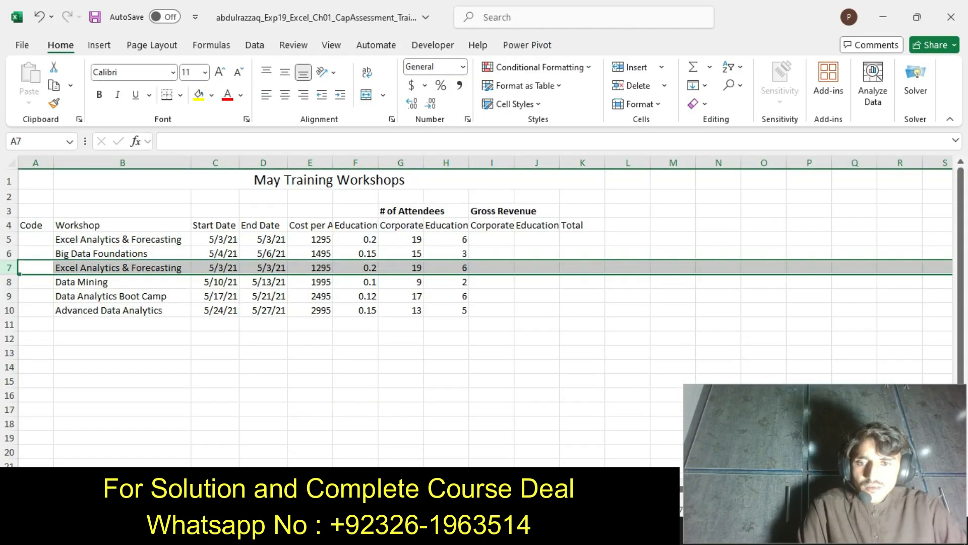
click(215, 268)
double_click(215, 268)
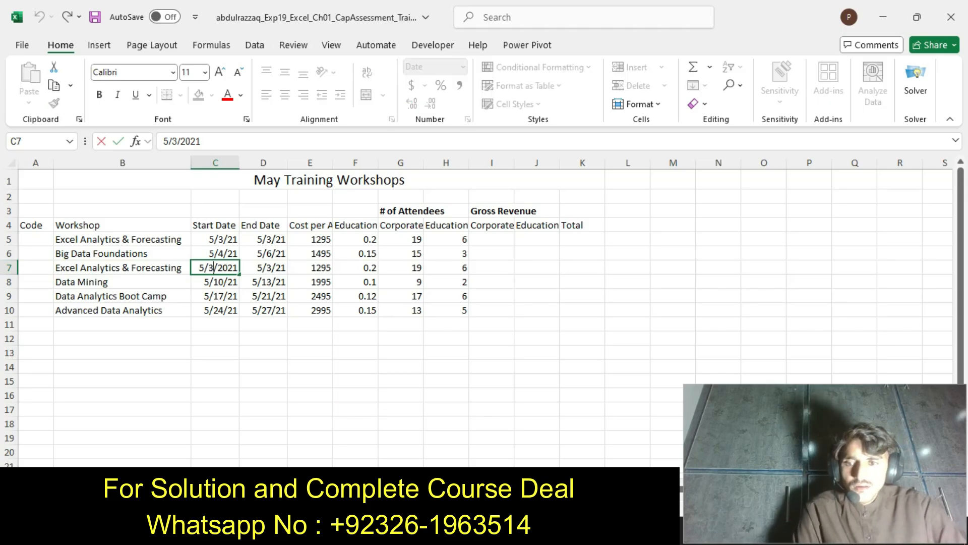
key(BackSpace)
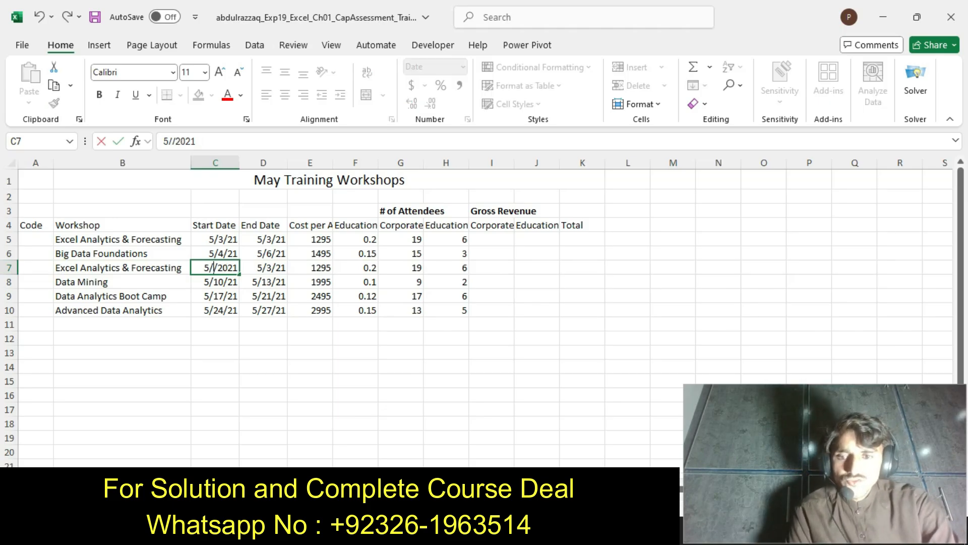
text(7)
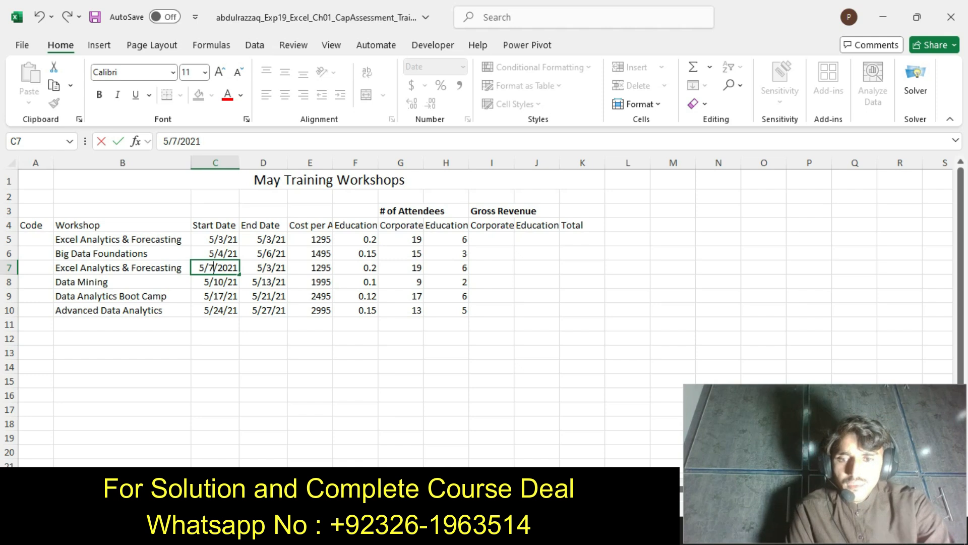
key(alt+Tab)
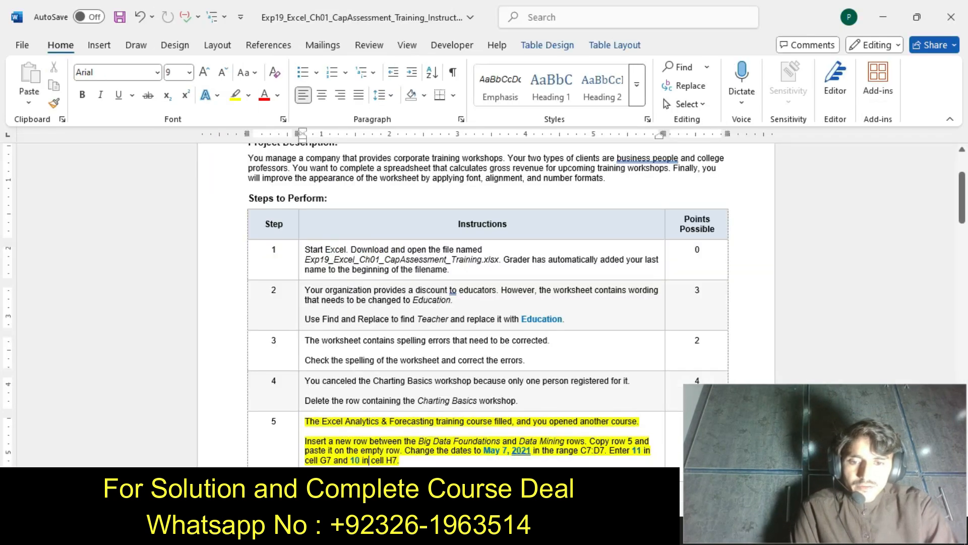
key(alt+Tab)
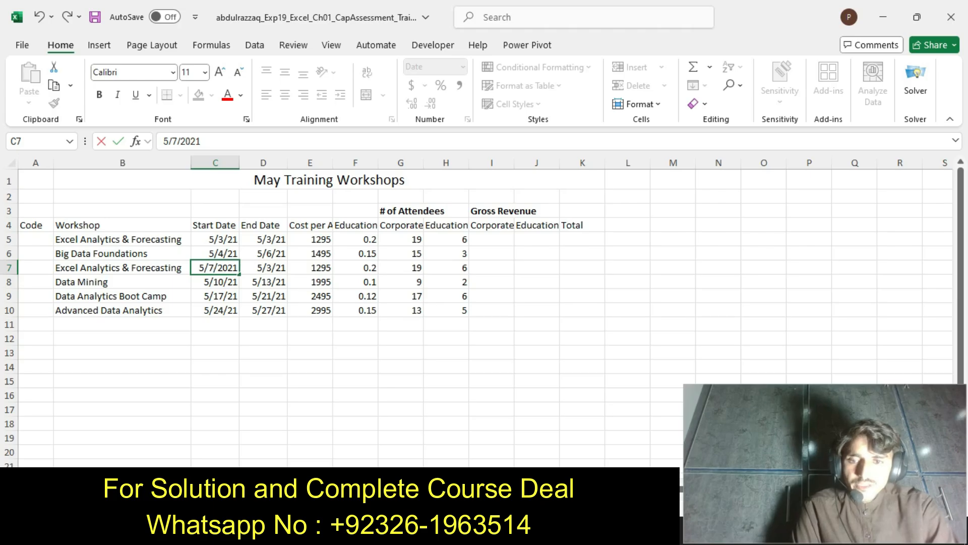
key(Tab)
Set the end date of the copied Excel Analytics & Forecasting workshop in cell D7 to 5/7/2021
key(ctrl+Down)
double_click(271, 268)
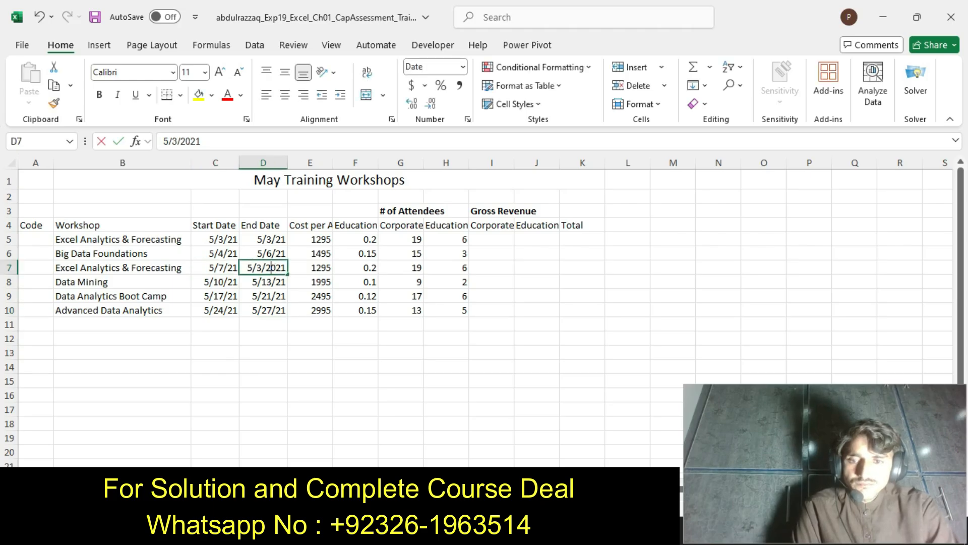
key(BackSpace)
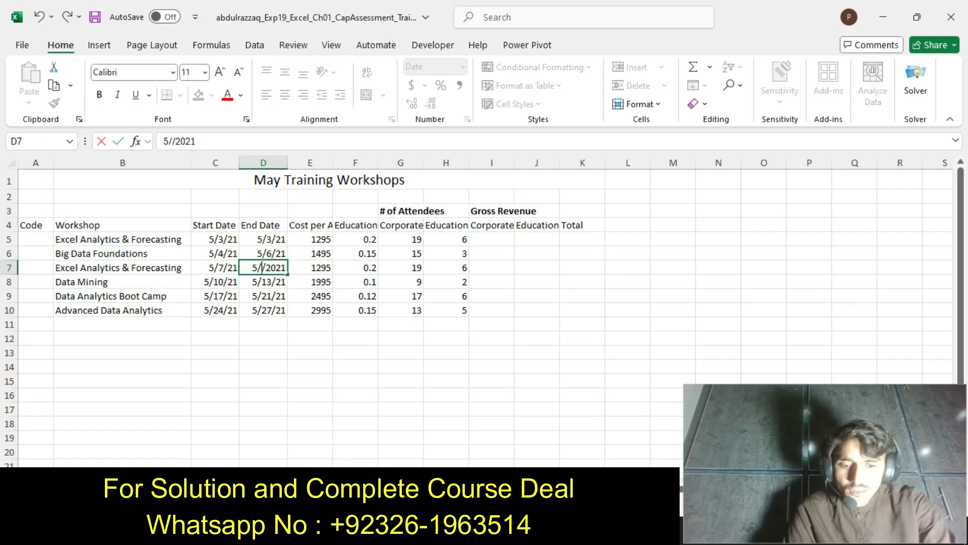
text(7)
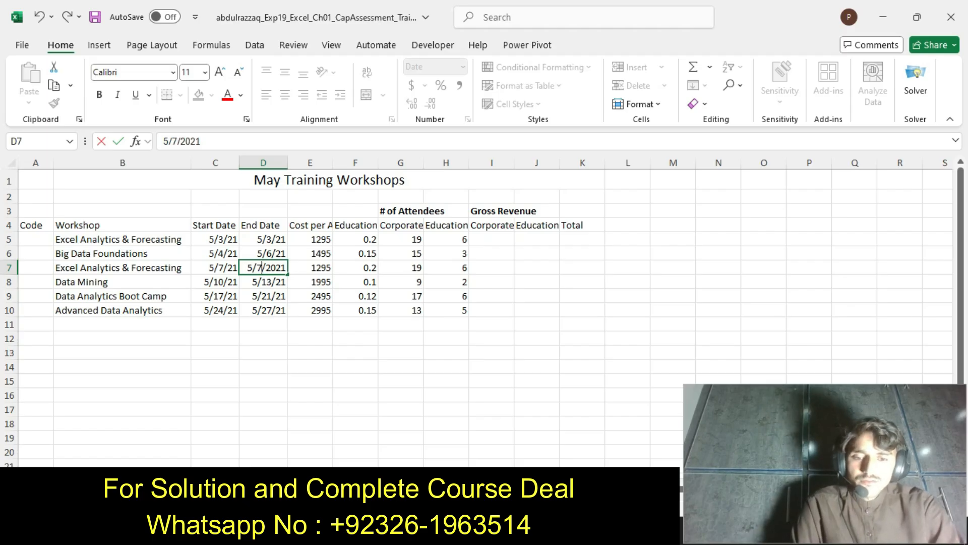
Check the attendee numbers in the Word instructions and set the corporate attendees in Excel cell G7 to 11
key(alt+Tab)
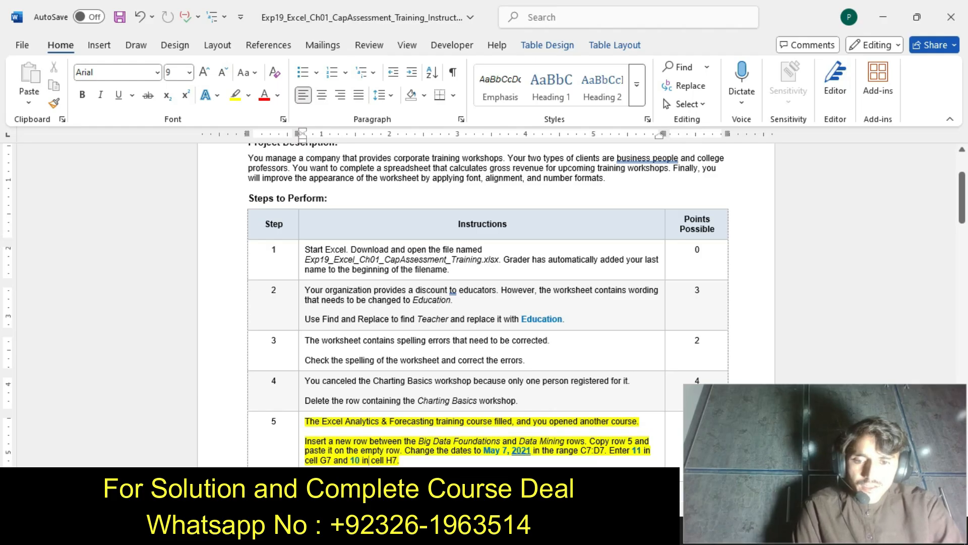
key(alt+Tab)
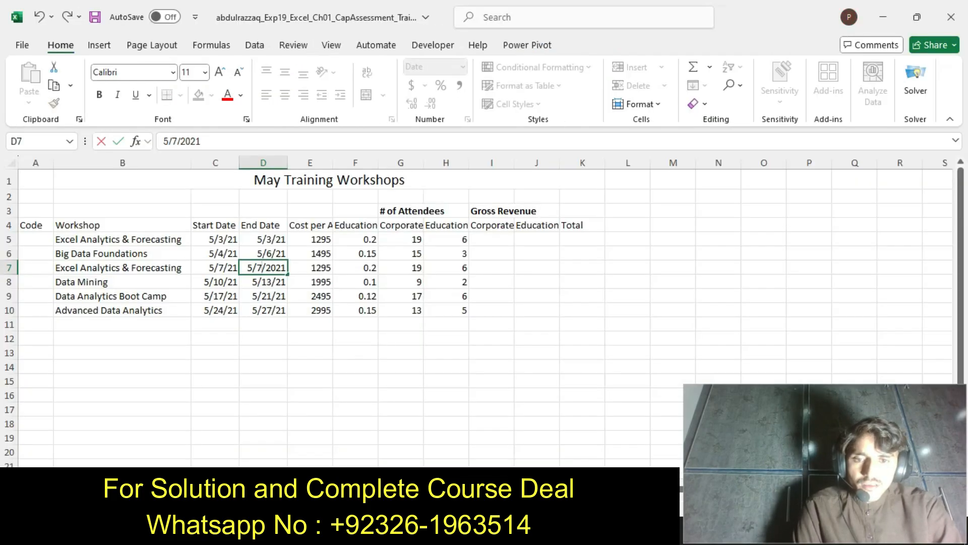
click(401, 268)
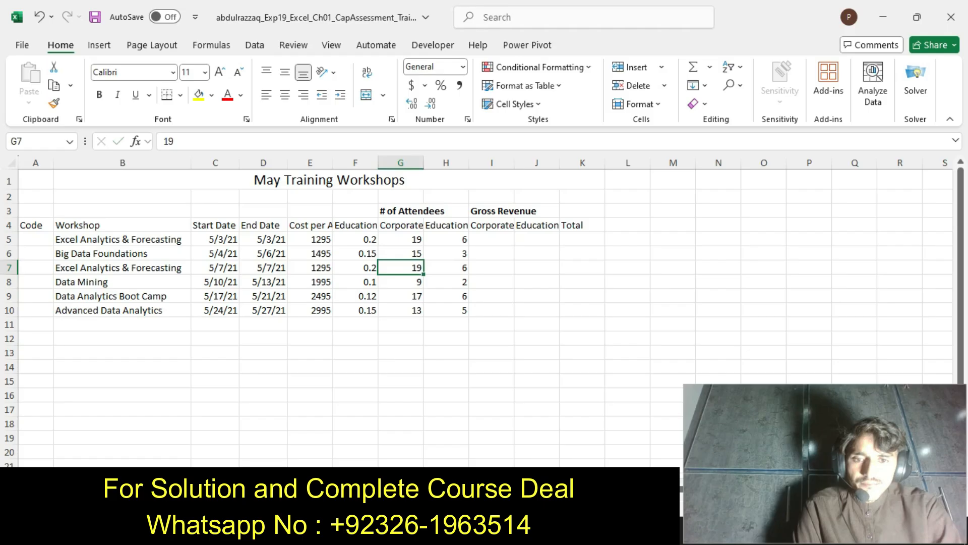
double_click(418, 268)
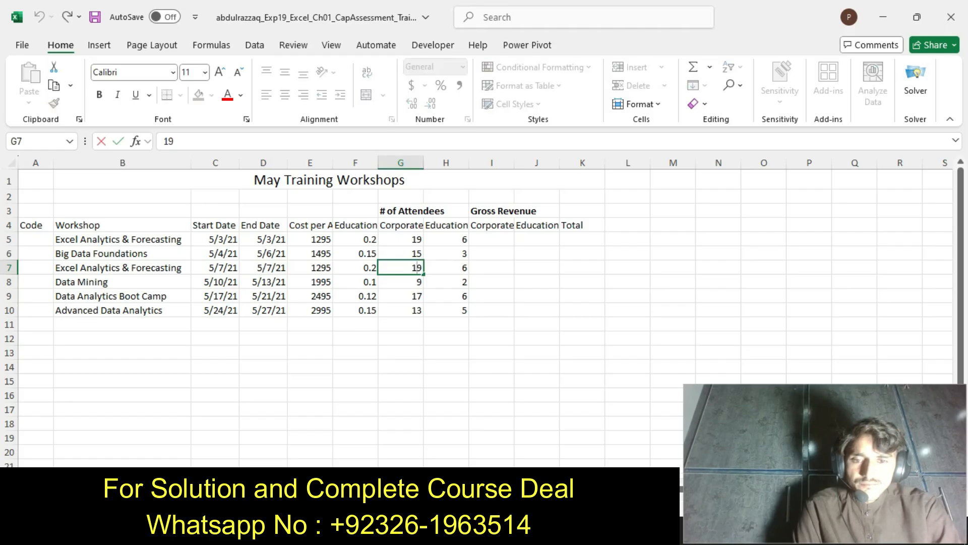
key(BackSpace)
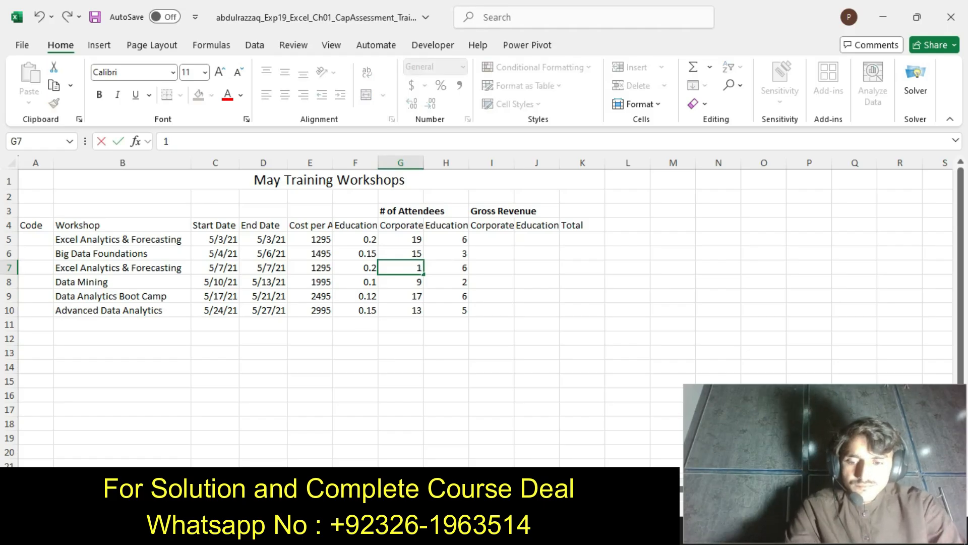
text(1)
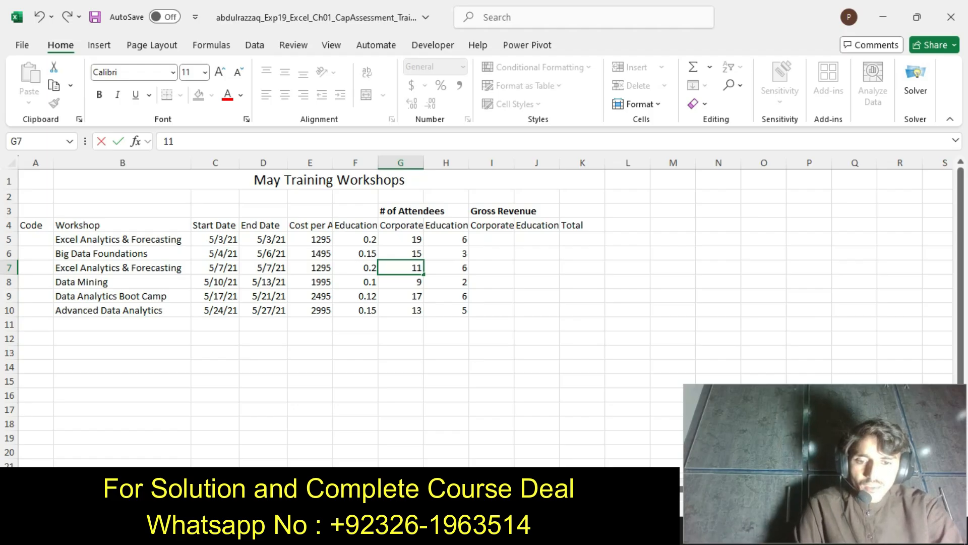
Recheck step 5 in the Word instructions and set the education attendees in Excel cell H7 to 10
key(alt+Tab)
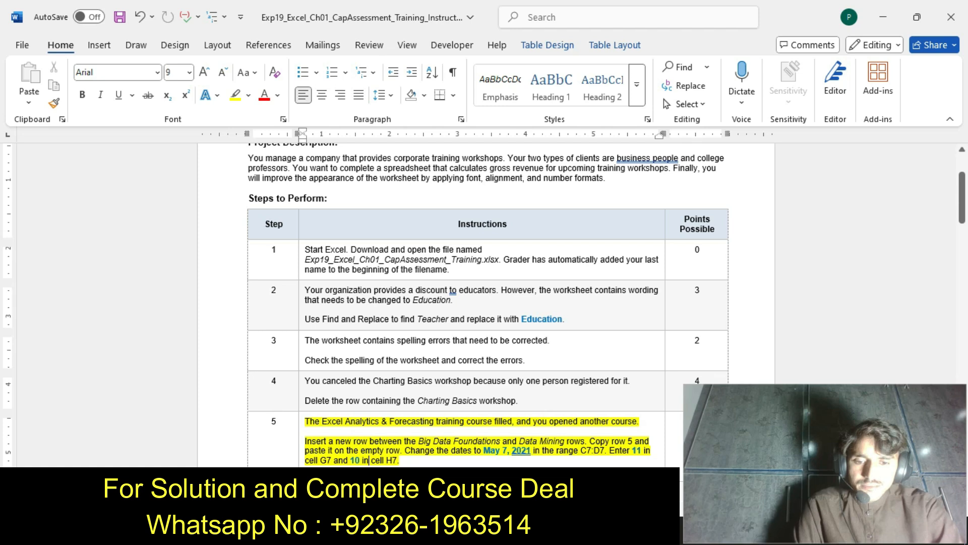
key(alt+Tab)
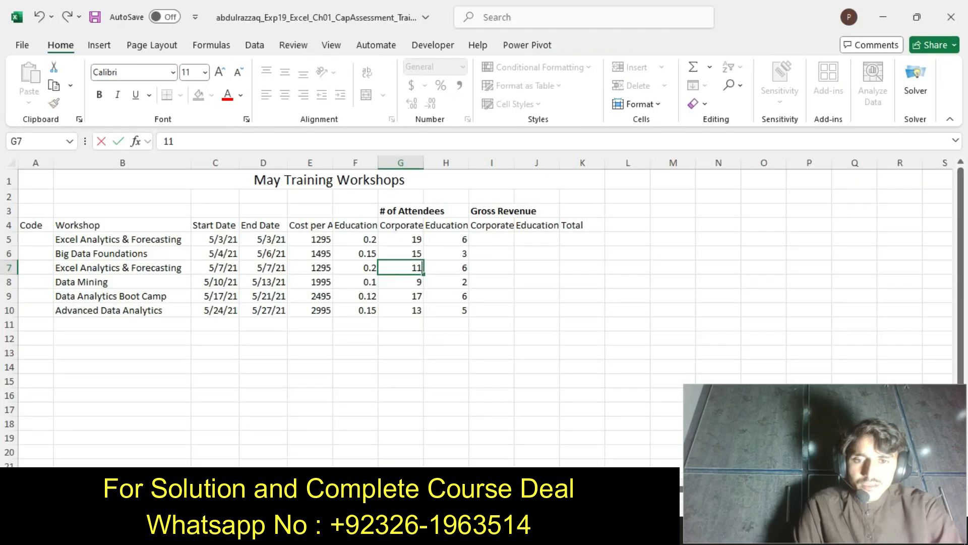
key(Tab)
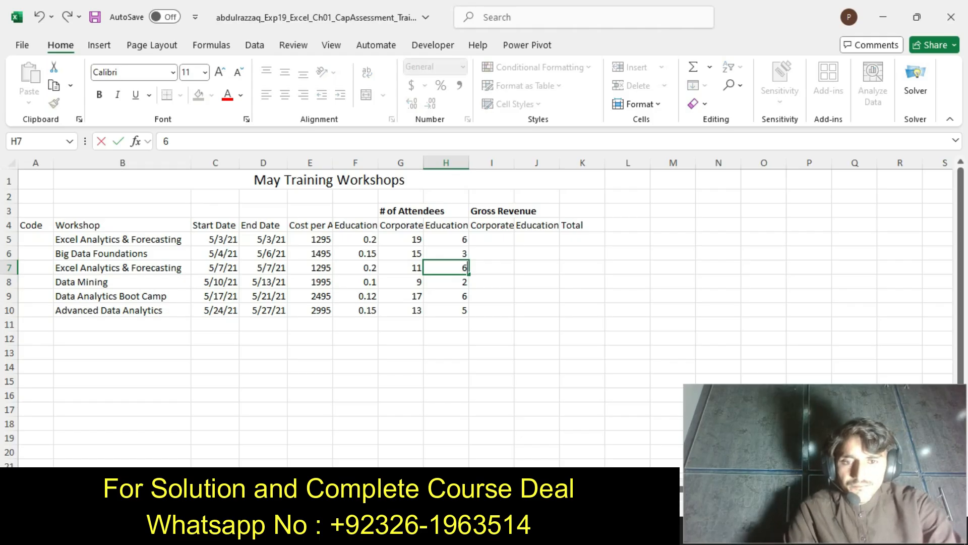
key(BackSpace)
text(10)
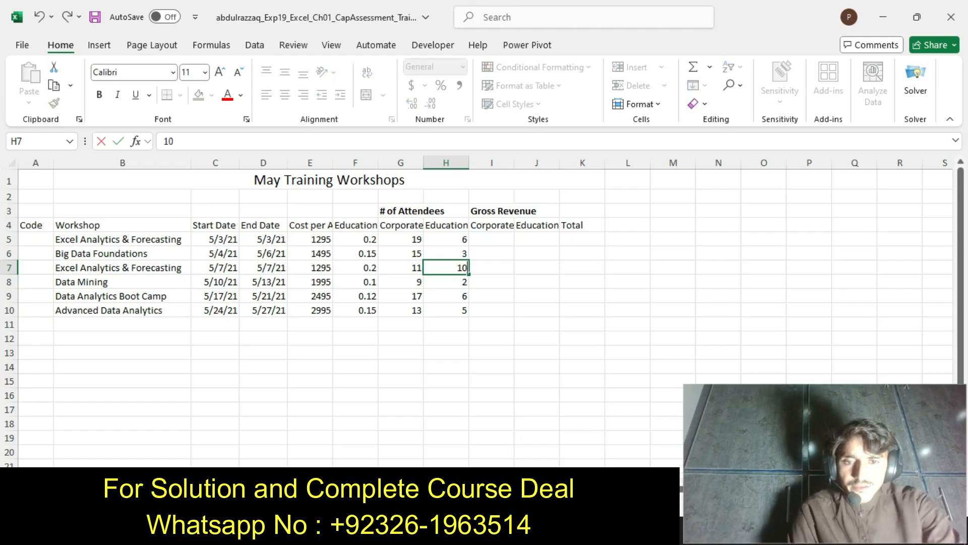
In the Word instructions, undo the step 5 highlighting and highlight the step 6 text in yellow
key(alt+Tab)
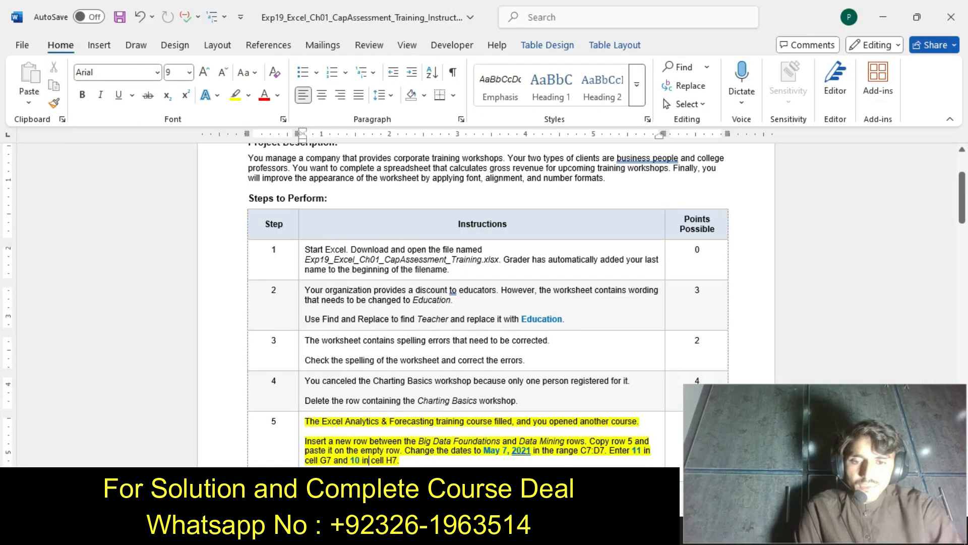
key(ctrl+z)
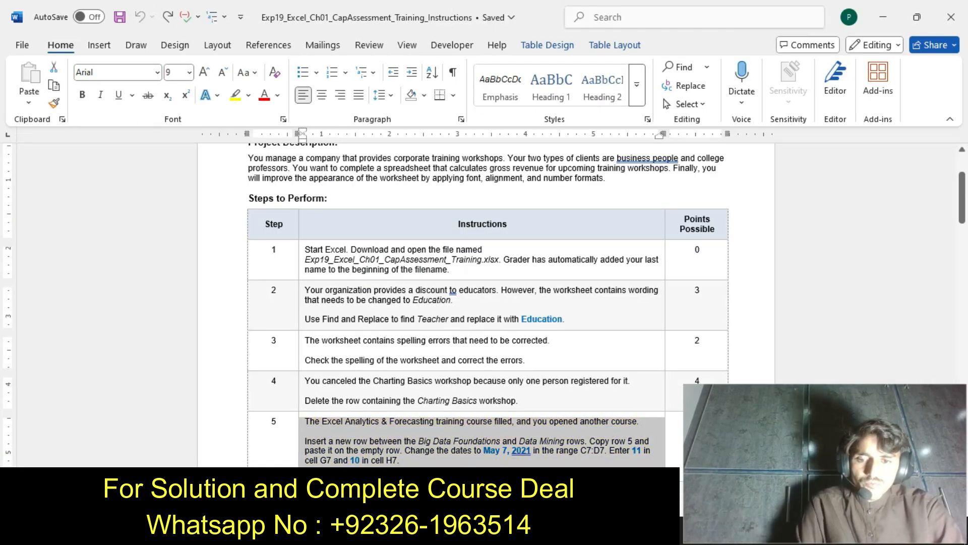
drag(962, 195, 962, 213)
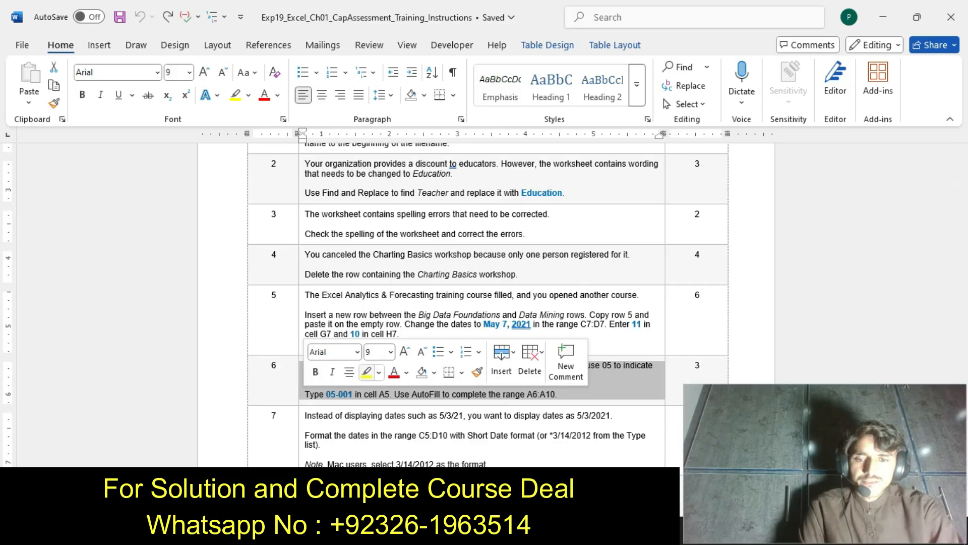
click(366, 371)
click(374, 394)
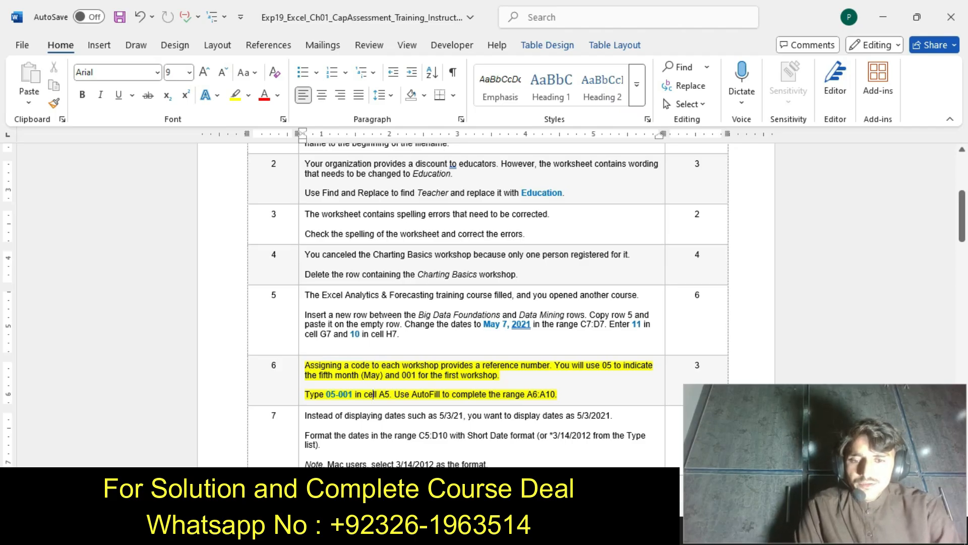
Copy the code 05-001 from step 6 of the Word instructions and paste it into Excel cell A5
drag(326, 394, 354, 394)
key(ctrl+c)
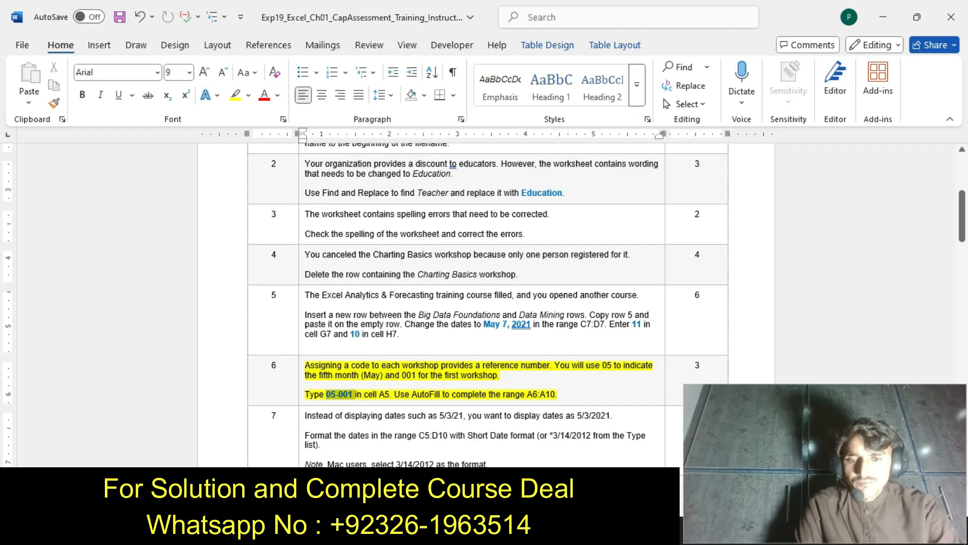
key(ctrl+b)
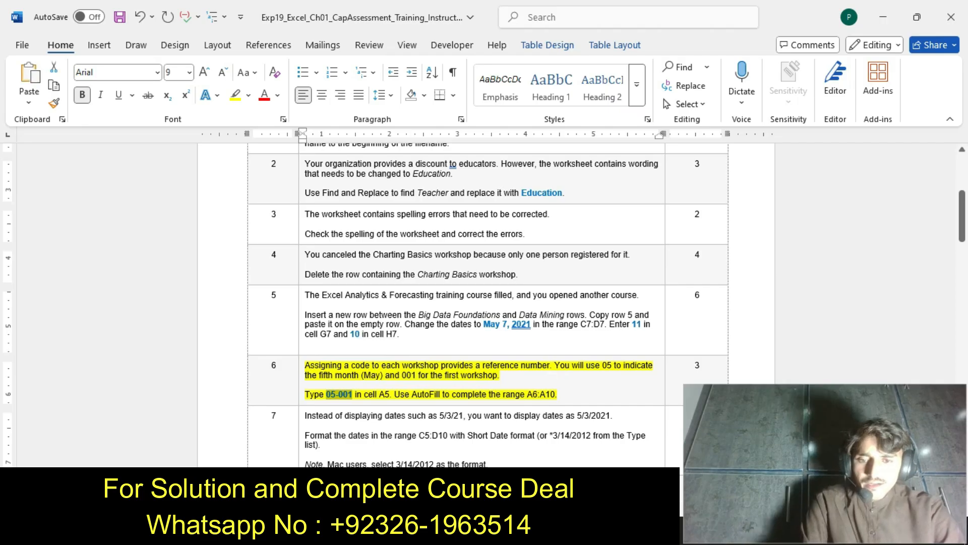
key(alt+Tab)
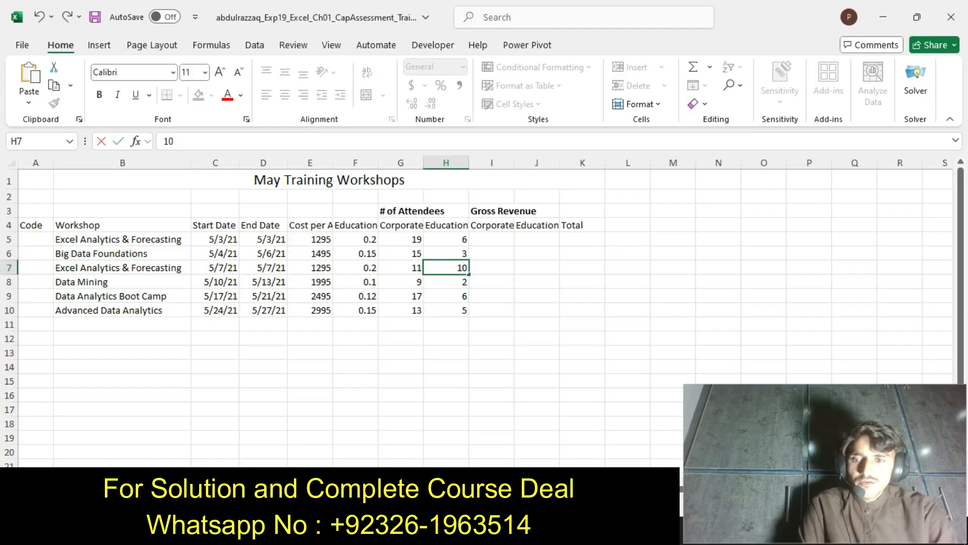
double_click(35, 239)
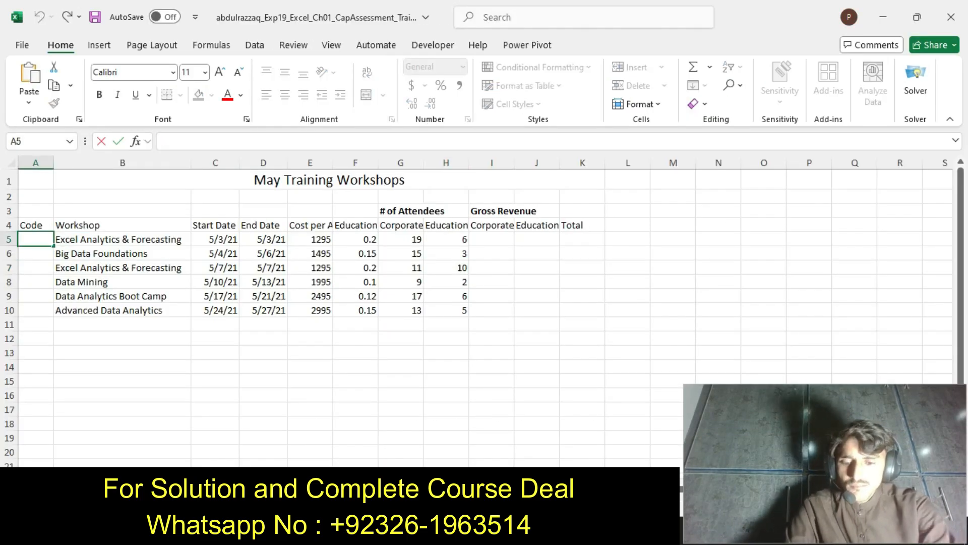
key(ctrl+v)
key(Return)
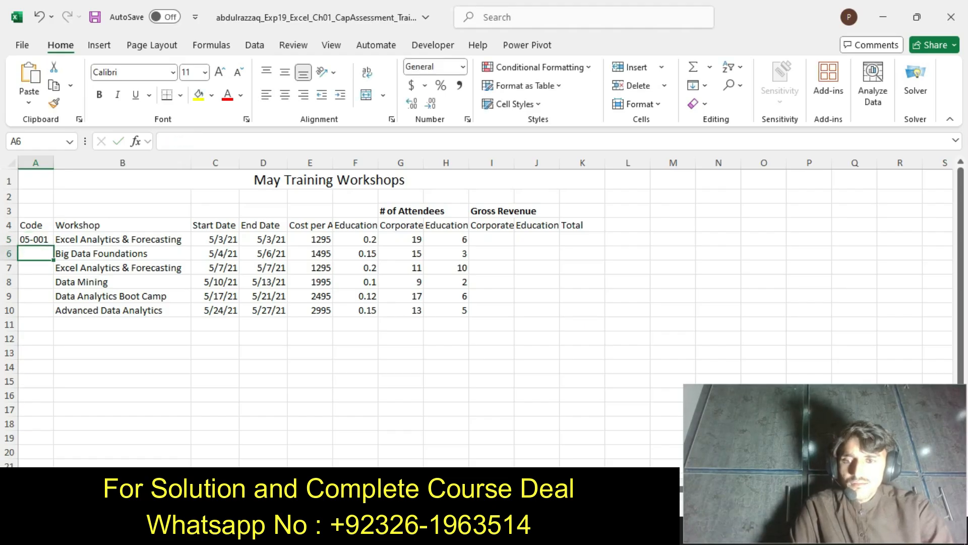
Recheck the fill range in the Word instructions and AutoFill the workshop code from Excel cell A5 down to A10
click(36, 239)
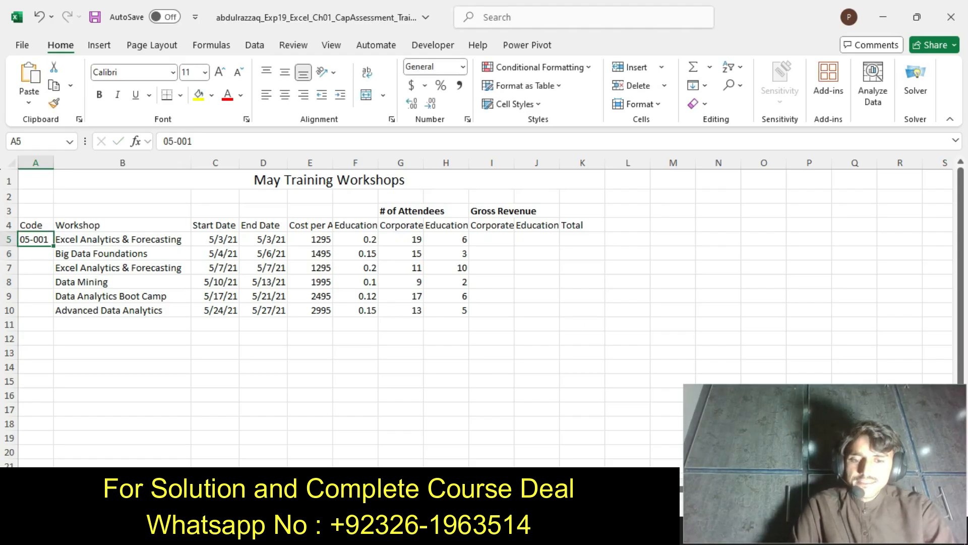
key(alt+Tab)
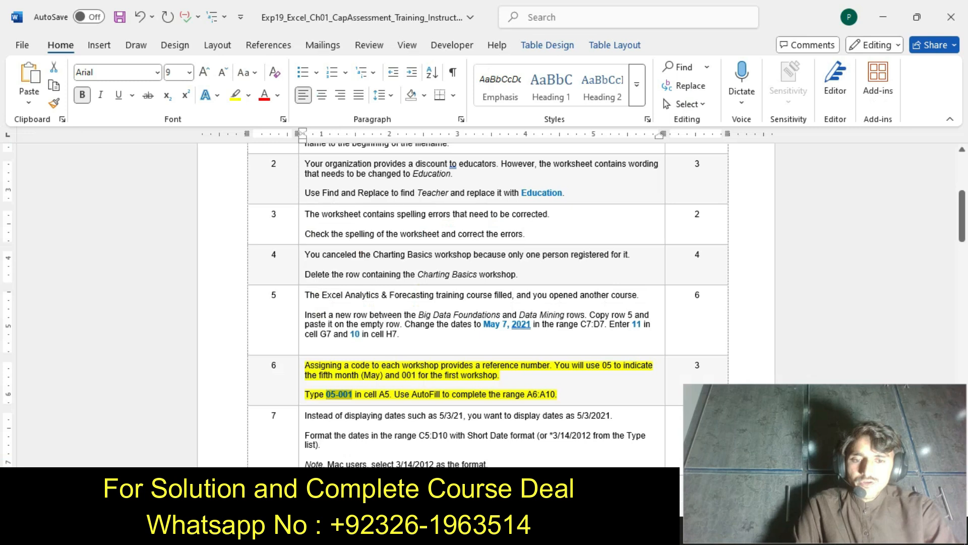
key(alt+Tab)
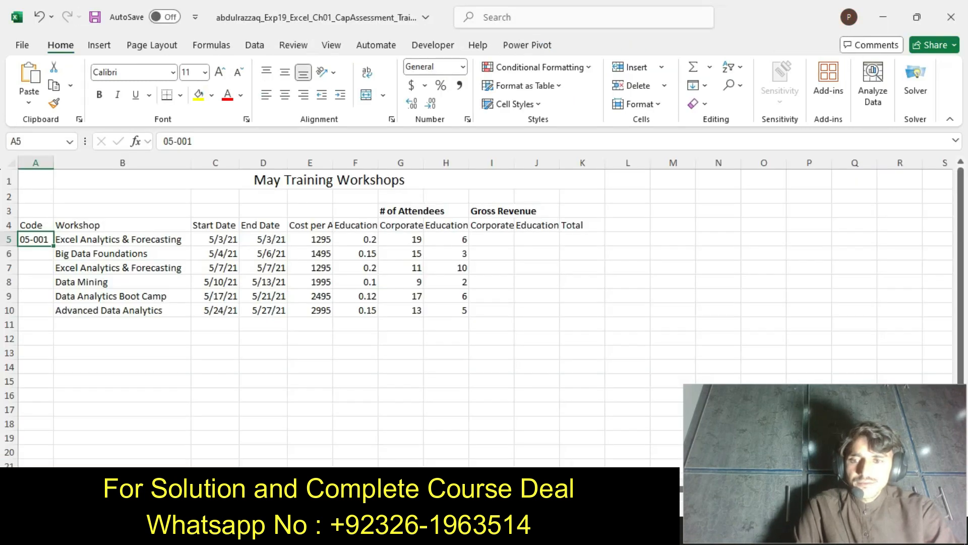
drag(54, 246, 55, 318)
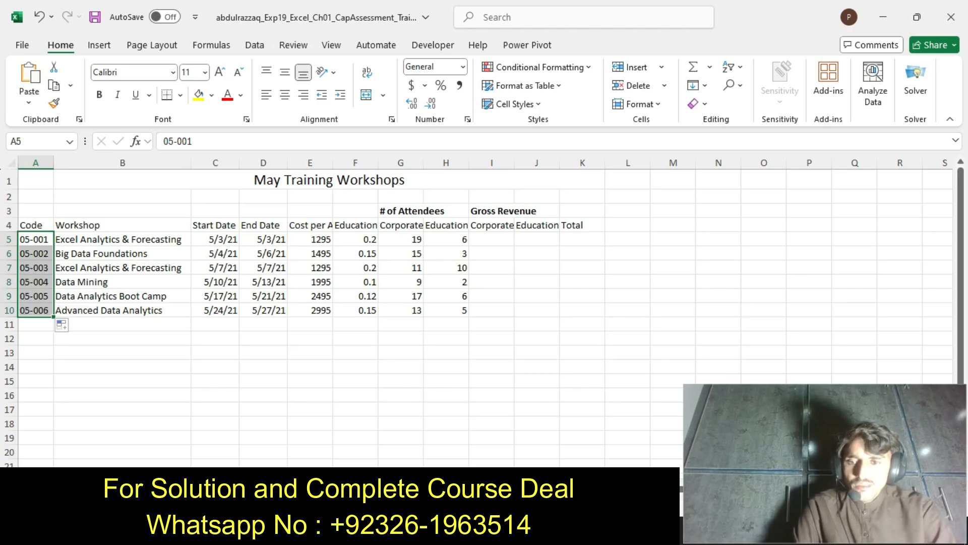
In the Word instructions, undo the step 6 highlighting, highlight the step 7 text in yellow, and return to the Excel workbook
key(alt+Tab)
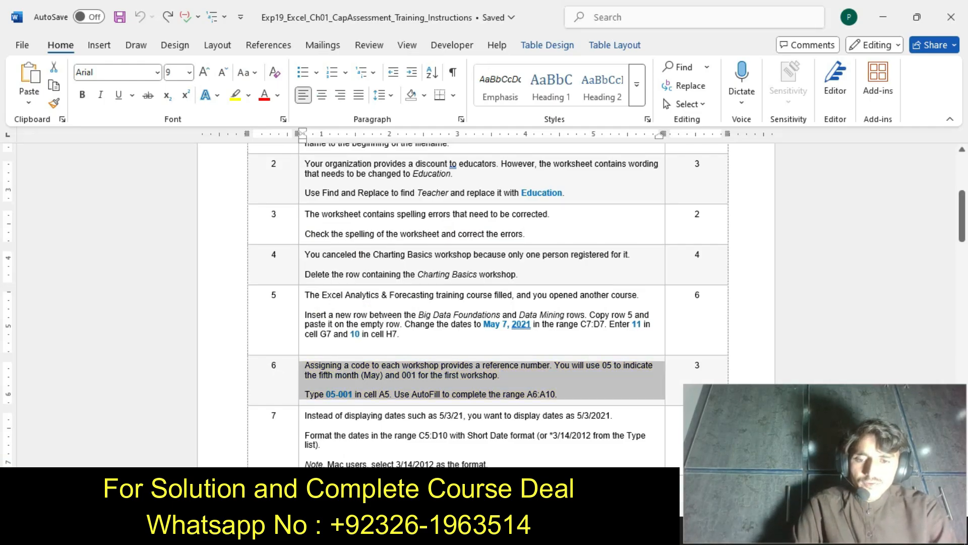
click(302, 460)
click(366, 437)
click(367, 463)
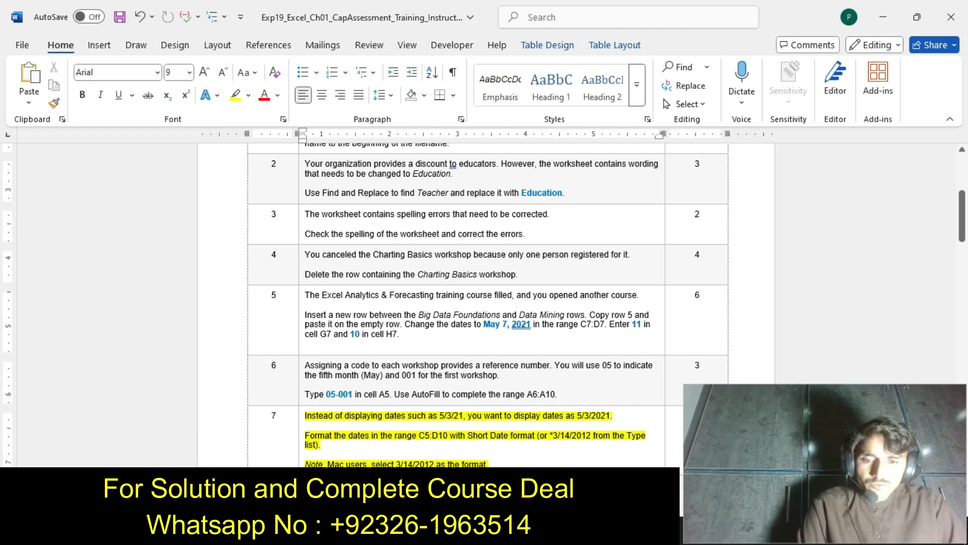
key(alt+Tab)
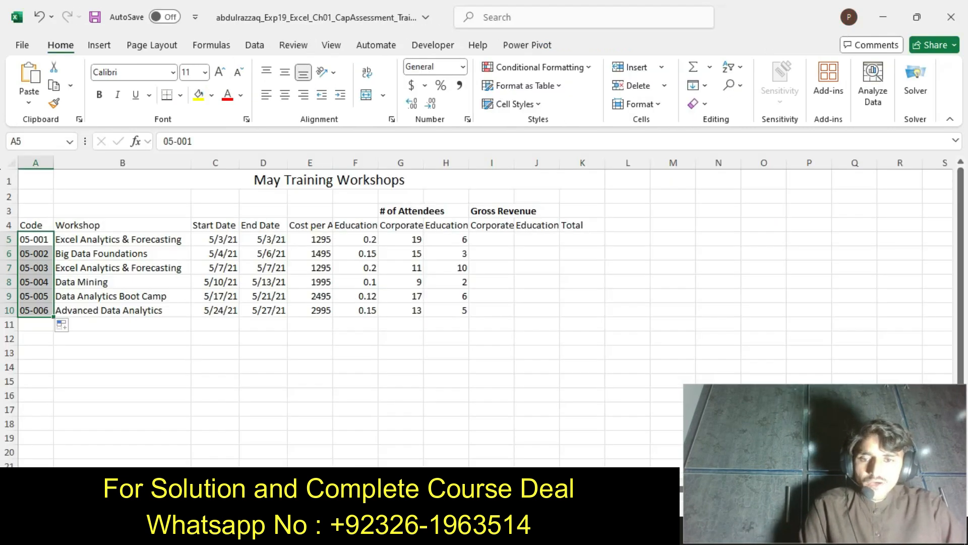
Apply the Short Date number format to the start and end dates in range C5:D10
drag(215, 239, 266, 310)
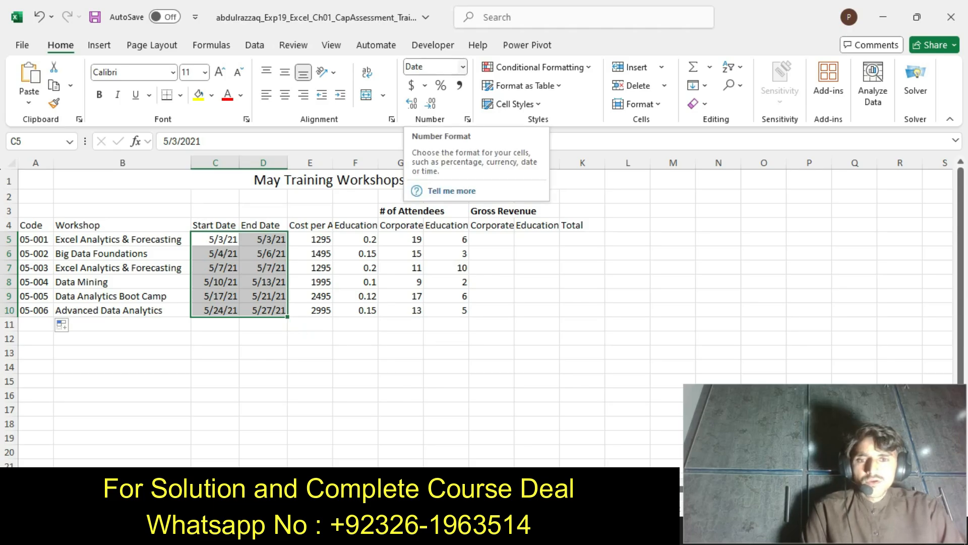
click(463, 67)
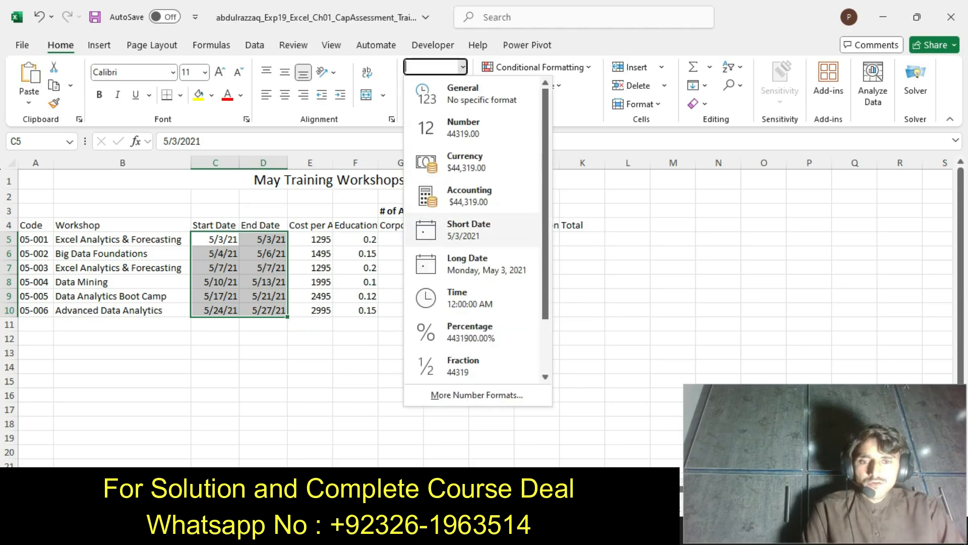
click(469, 229)
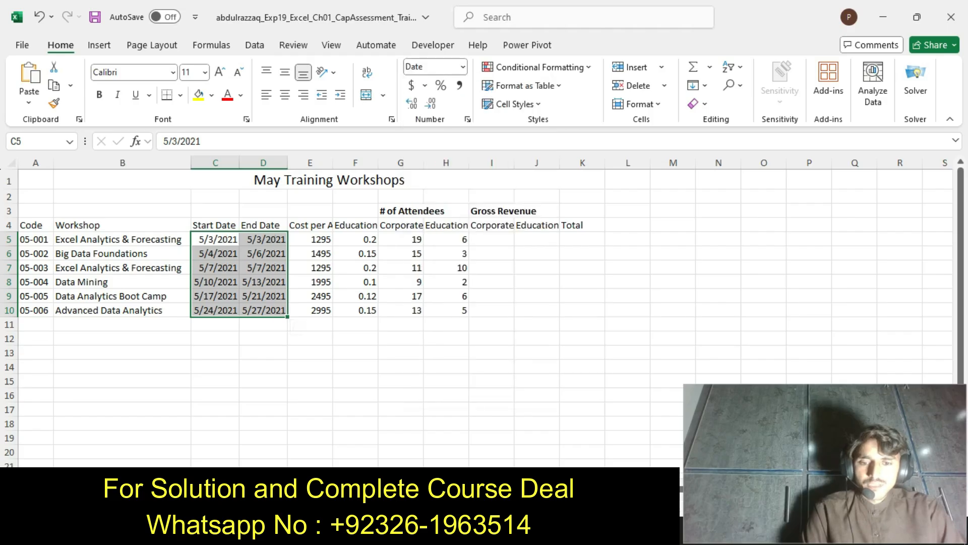
In the Word instructions, undo the step 7 highlighting and return to the beginning of the document
key(alt+Tab)
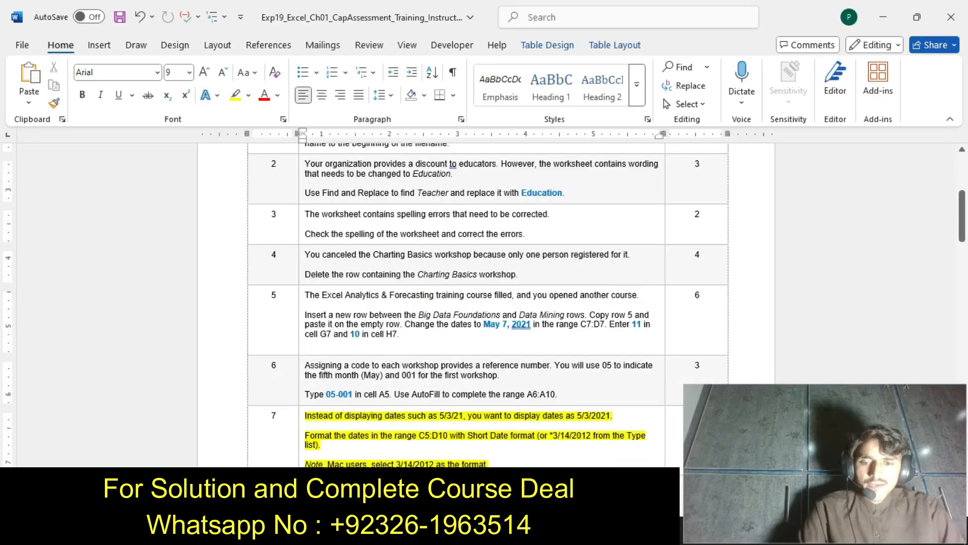
key(ctrl+z)
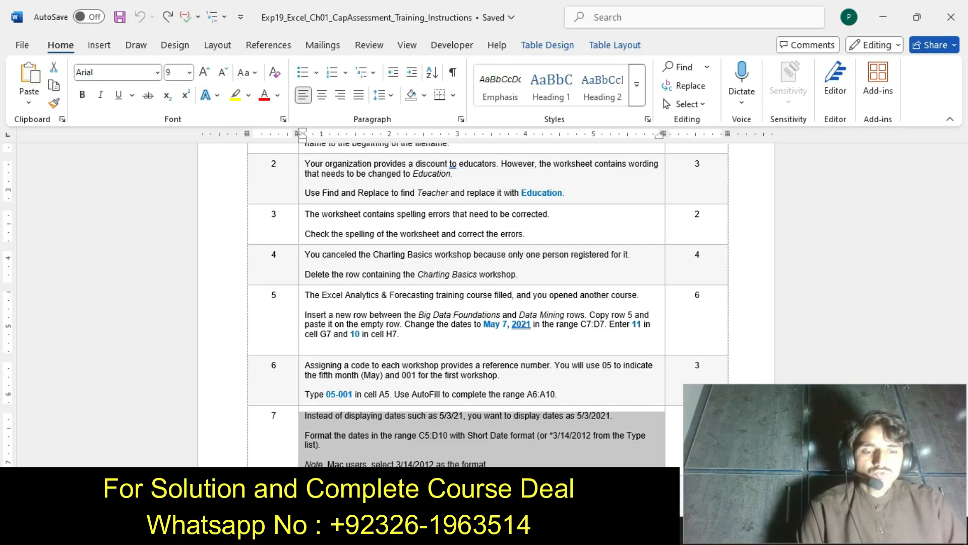
key(ctrl+Home)
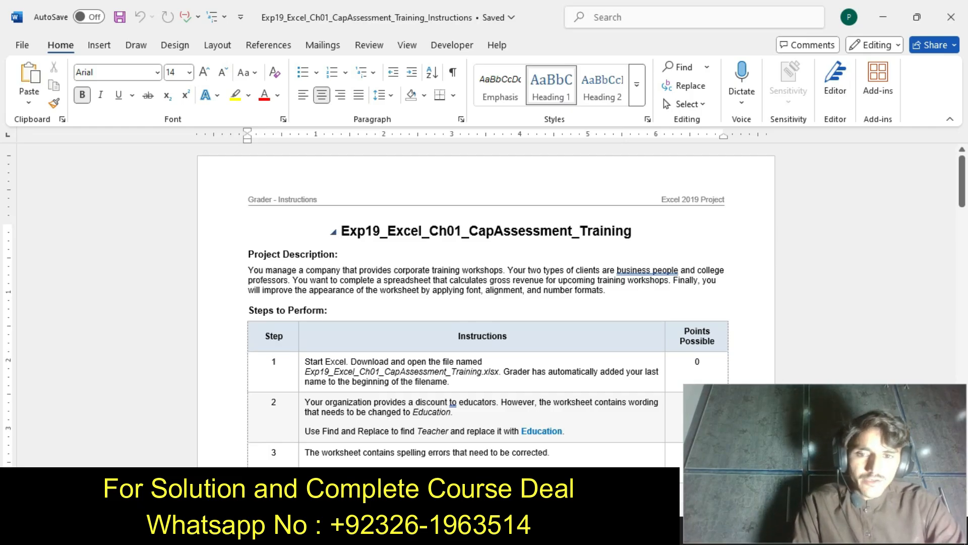
Highlight the title of the Word instructions in yellow while reading it, and undo the highlighting
drag(341, 231, 637, 231)
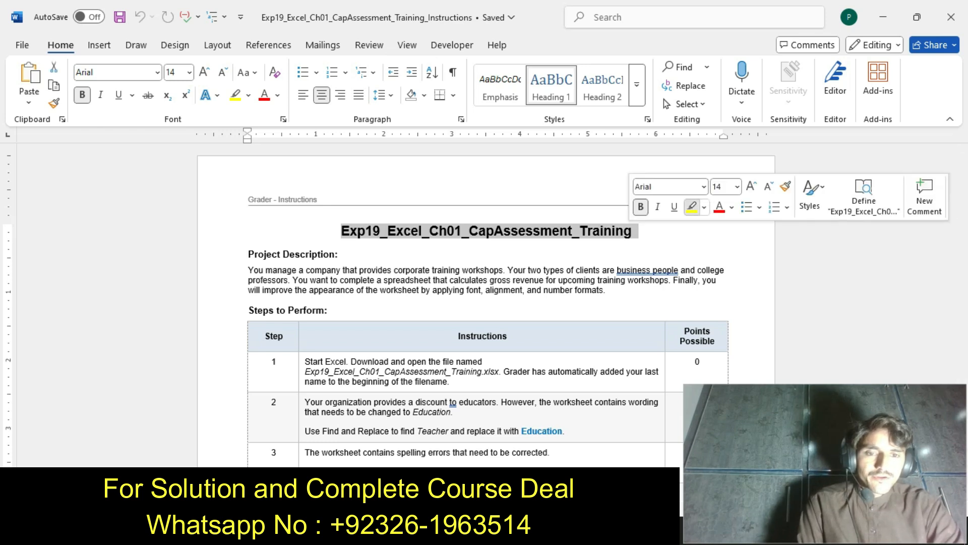
click(692, 206)
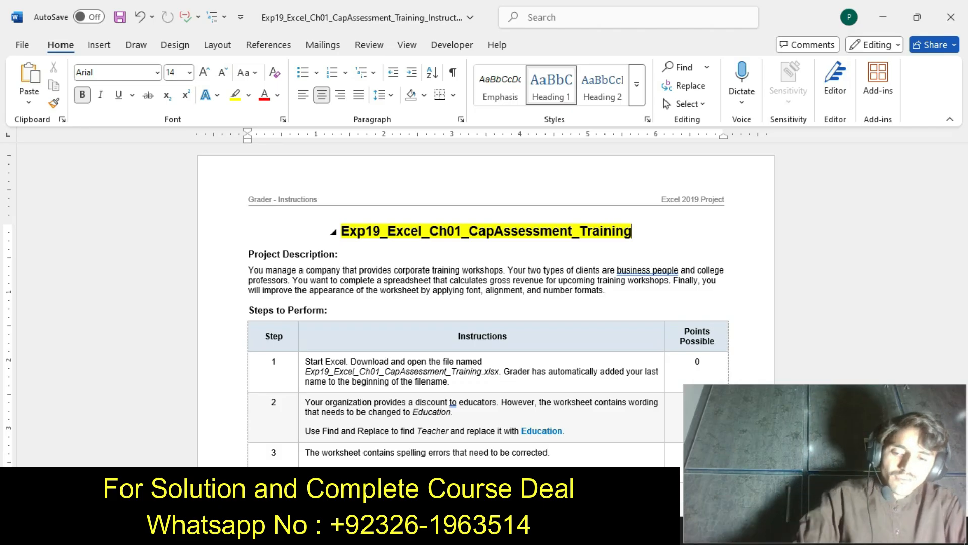
key(ctrl+z)
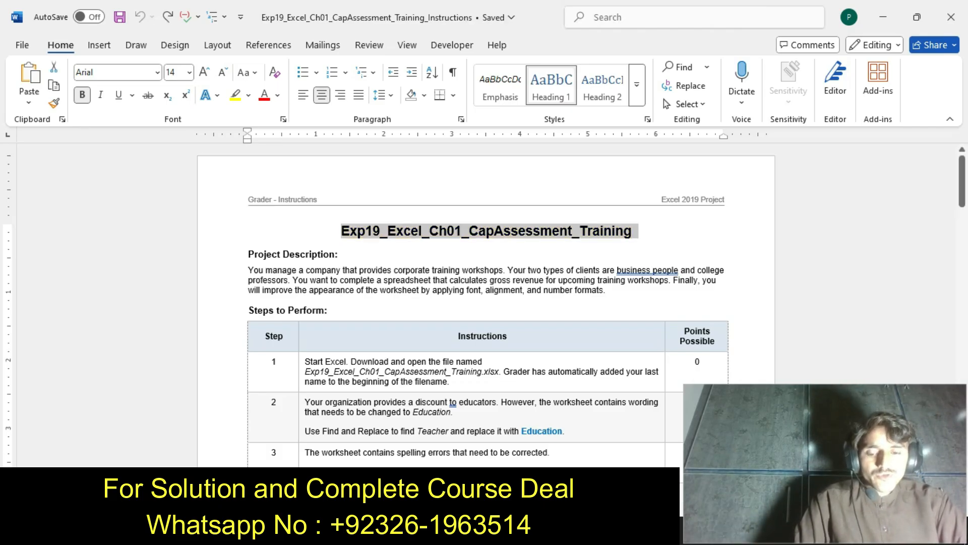
Highlight the Project Description paragraph in yellow while reading it, and undo that highlighting
drag(249, 271, 609, 290)
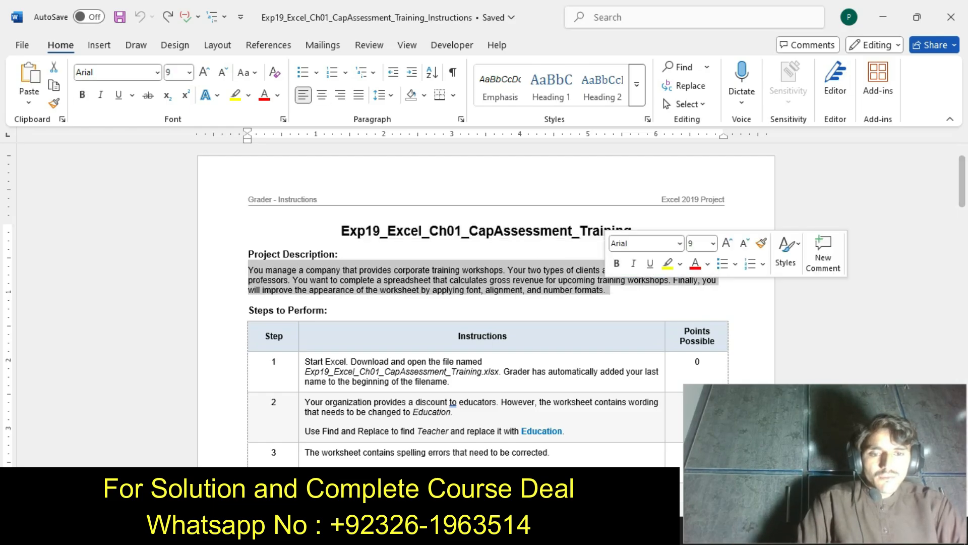
click(667, 263)
click(656, 299)
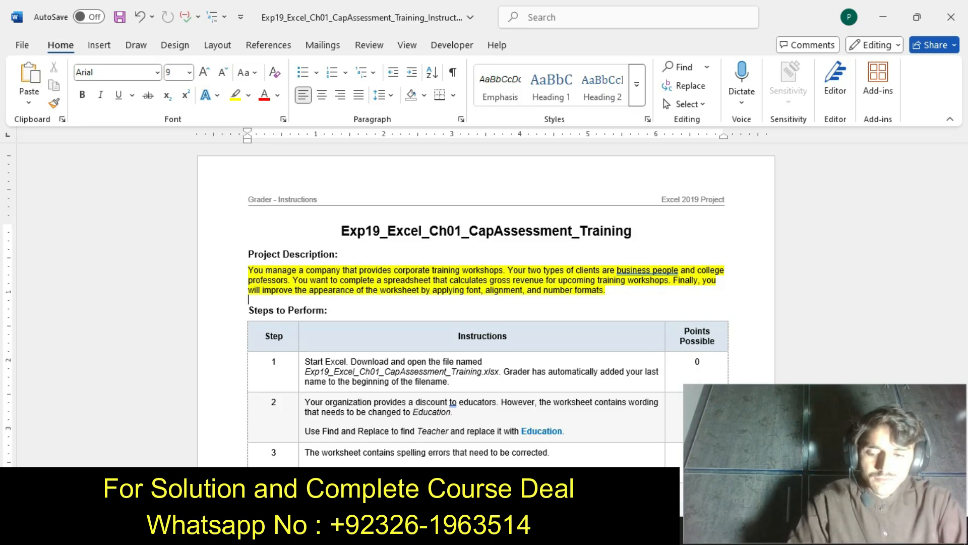
key(ctrl+z)
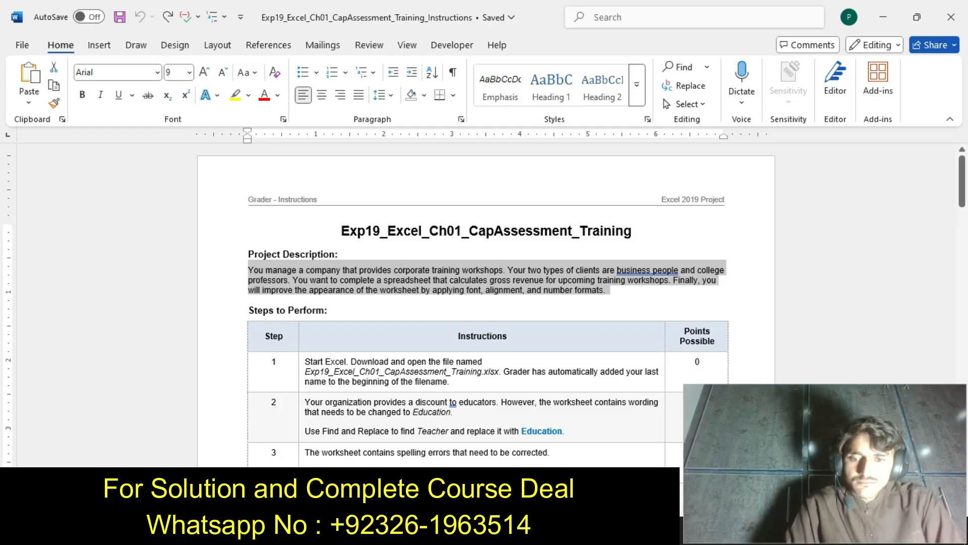
Highlight the step 1 text in yellow, check it against the open Excel workbook, and undo the highlighting in Word
click(302, 373)
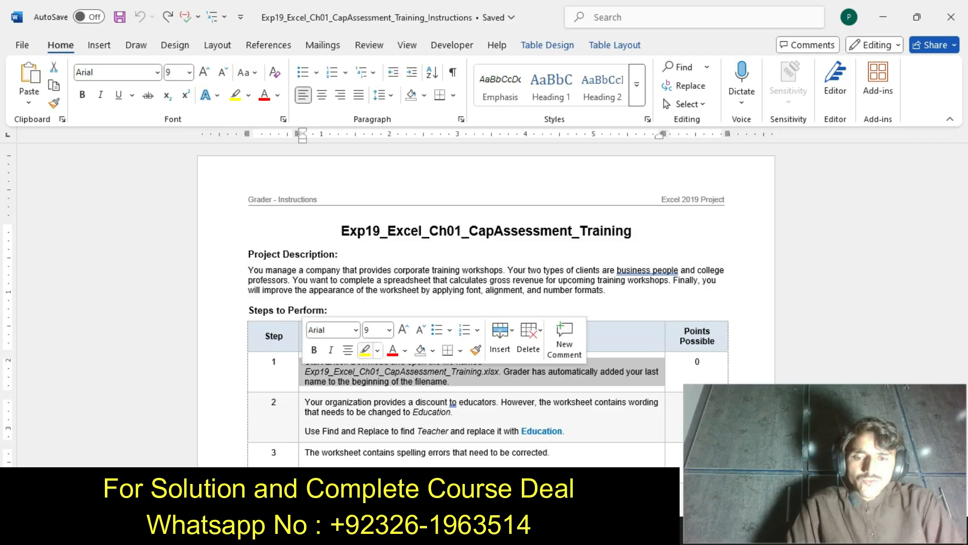
click(364, 350)
click(368, 382)
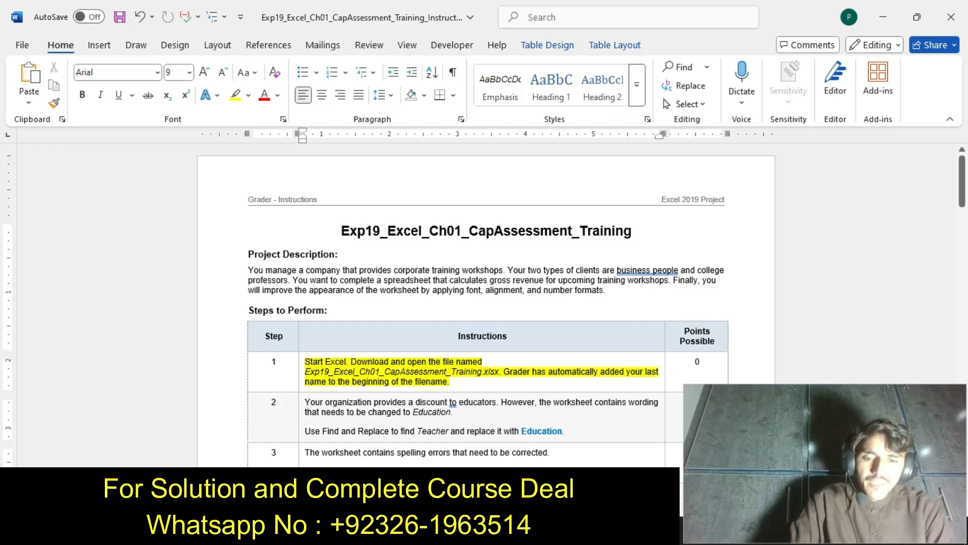
key(alt+Tab)
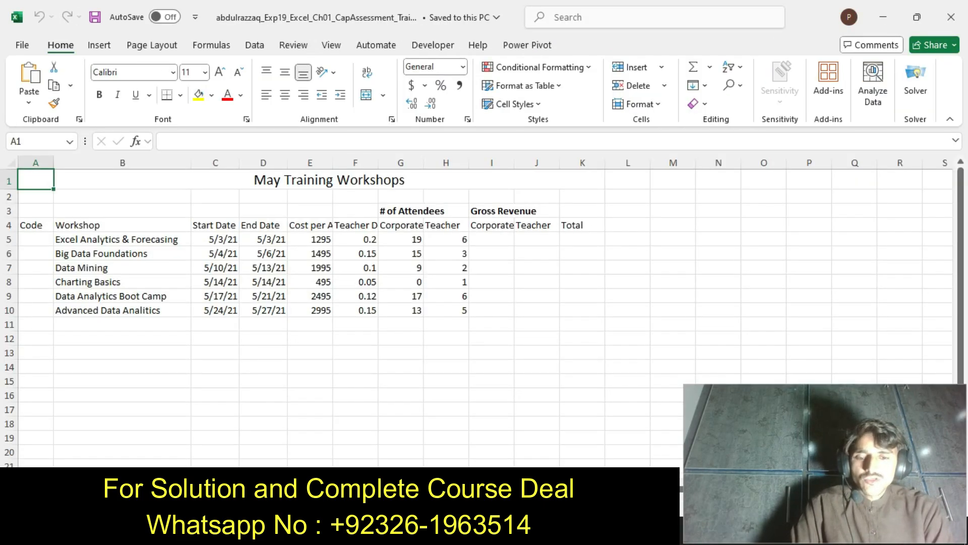
key(alt+Tab)
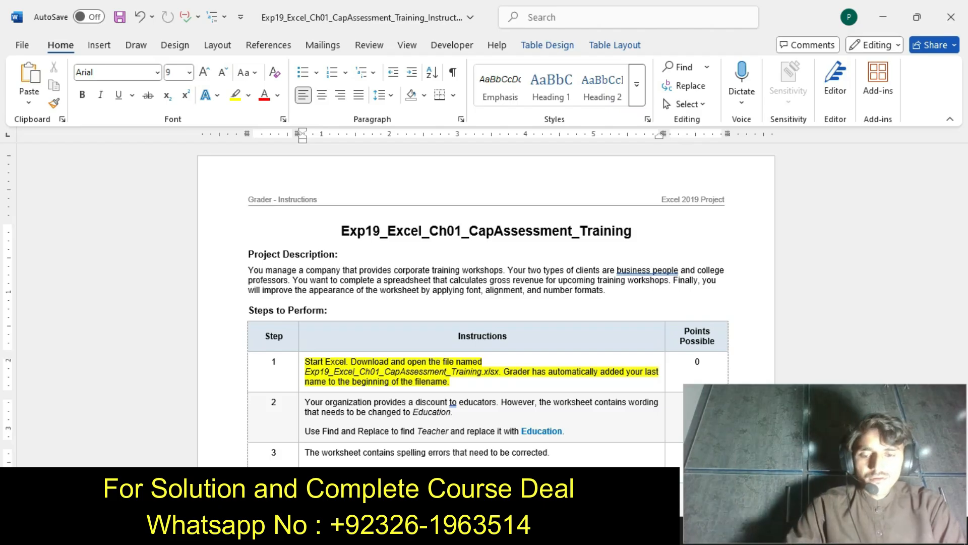
key(ctrl+z)
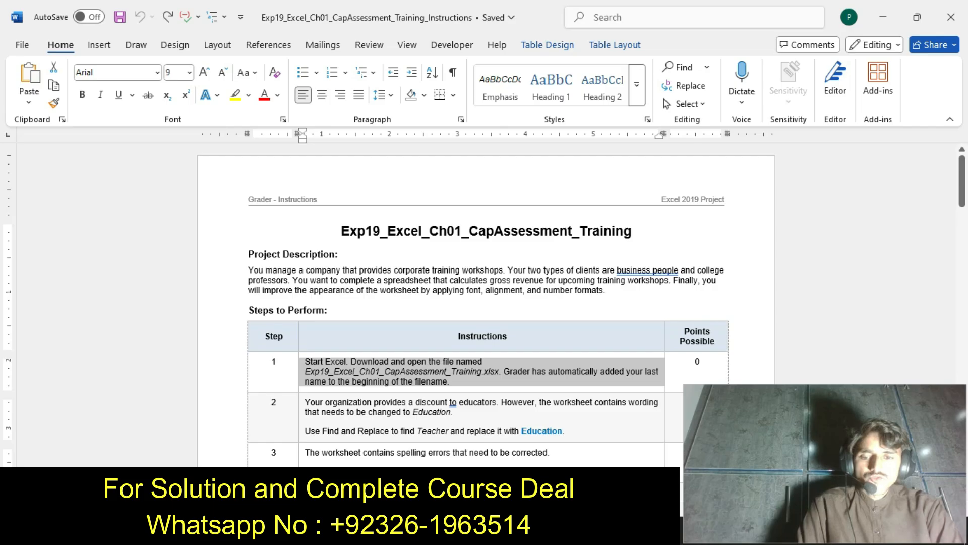
Highlight the step 2 text of the Word instructions in yellow
click(302, 432)
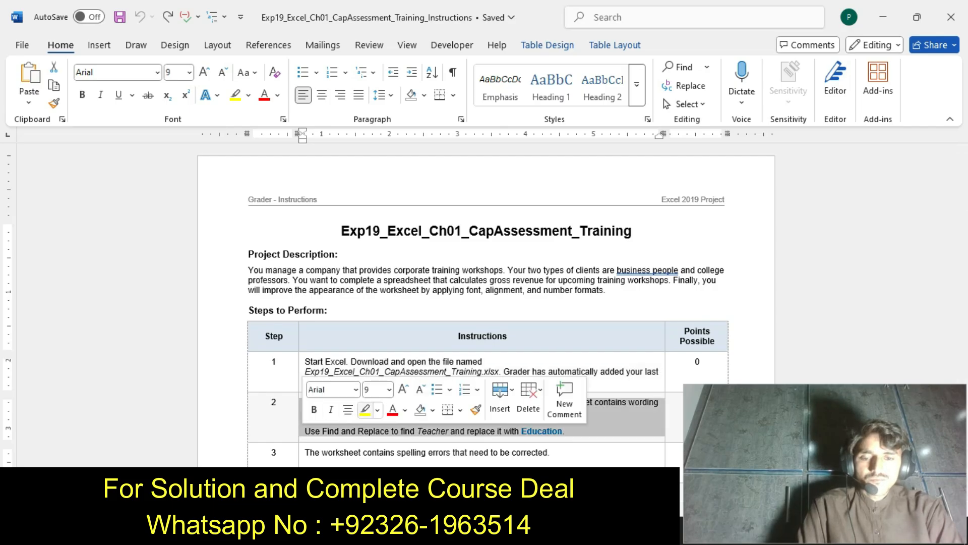
click(365, 409)
click(360, 431)
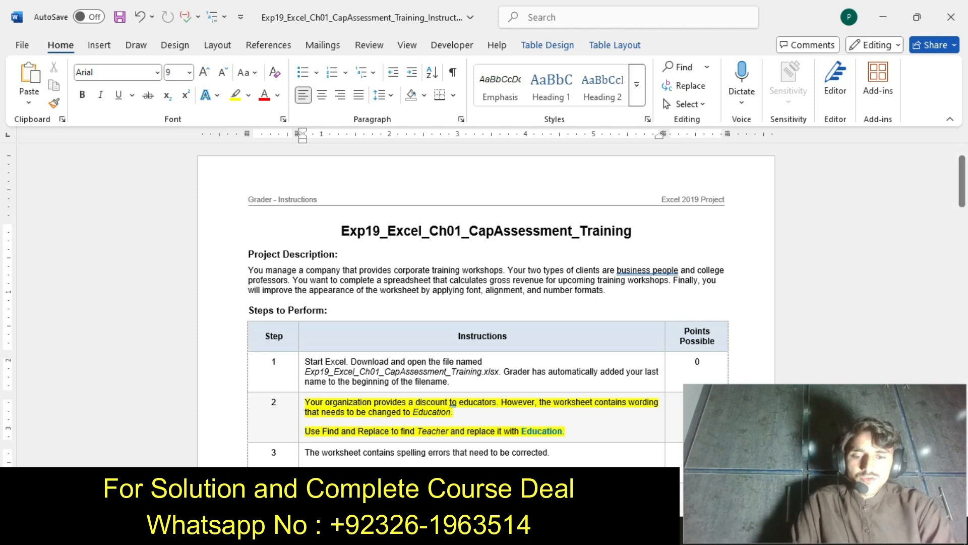
Switch to the Excel workbook, set Teacher as the search text for a replacement, and recheck step 2 in the Word instructions
key(alt+Tab)
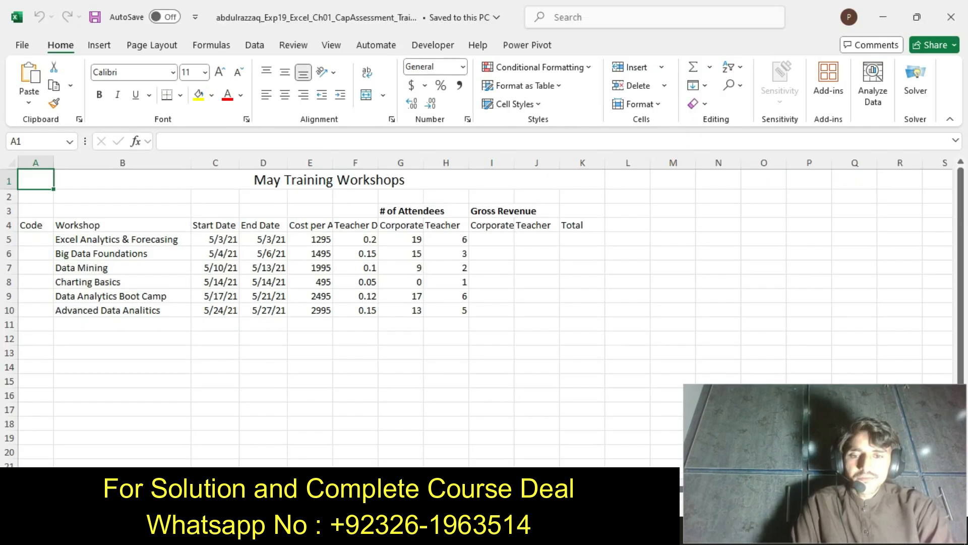
click(445, 225)
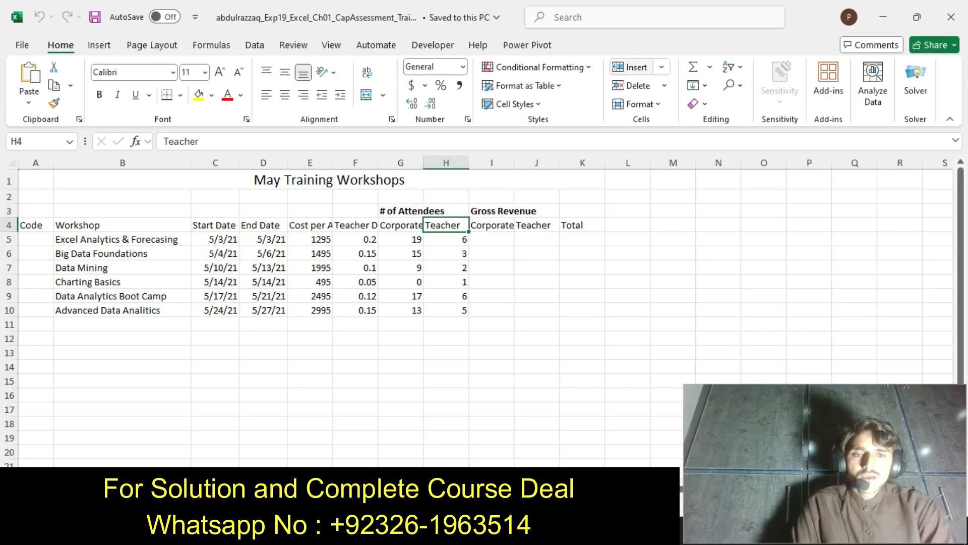
click(734, 85)
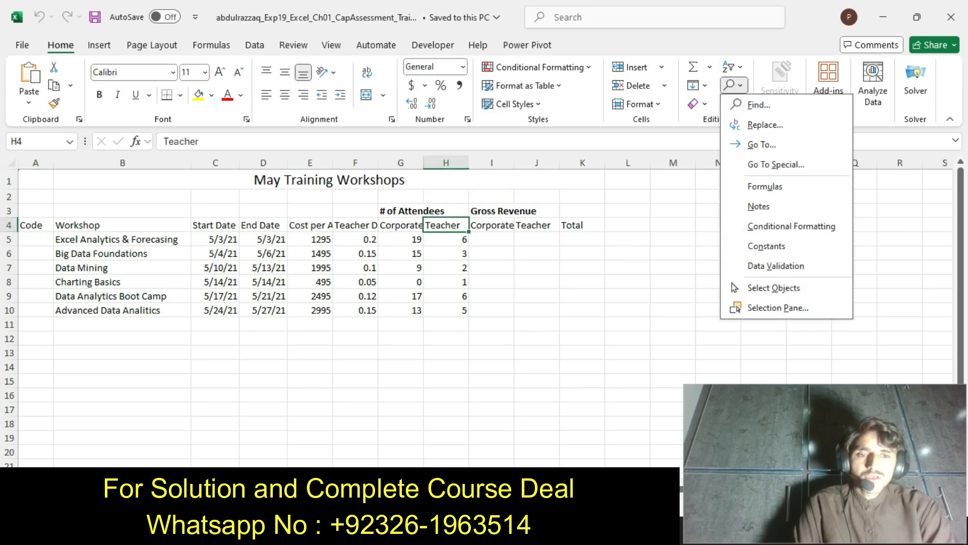
click(764, 124)
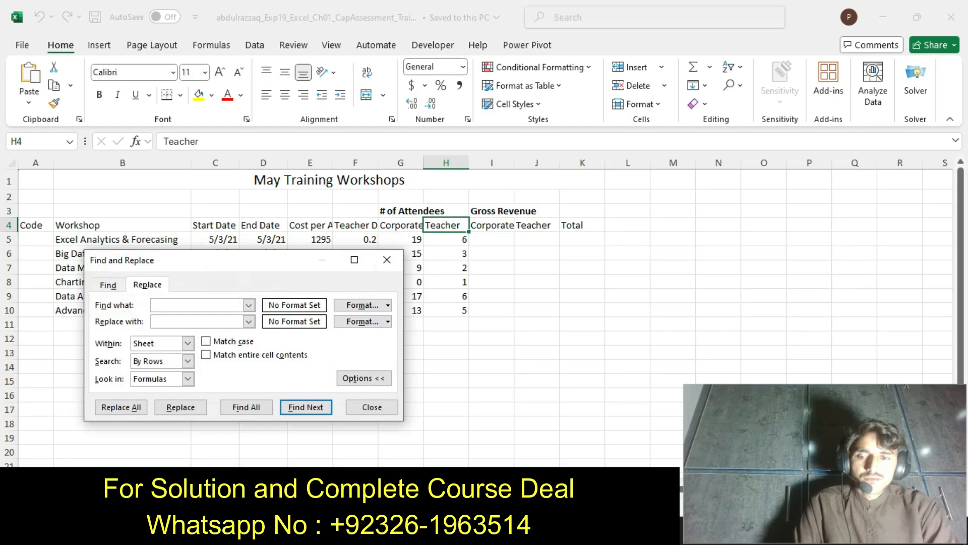
text(T)
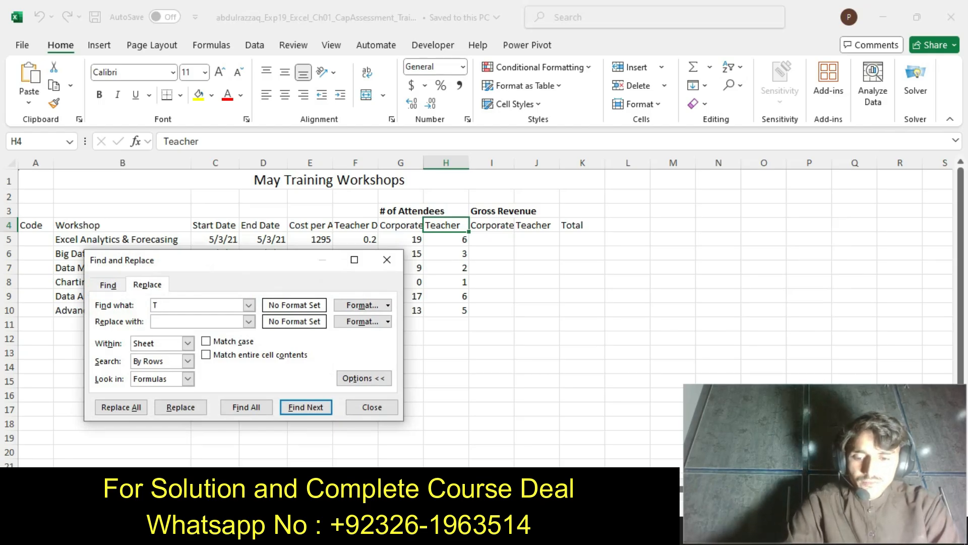
text(eacher)
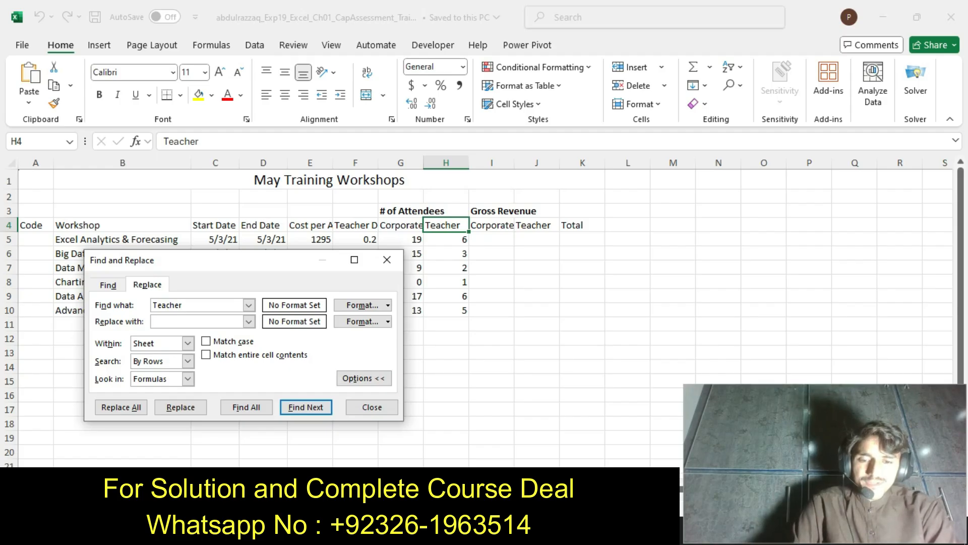
key(alt+Tab)
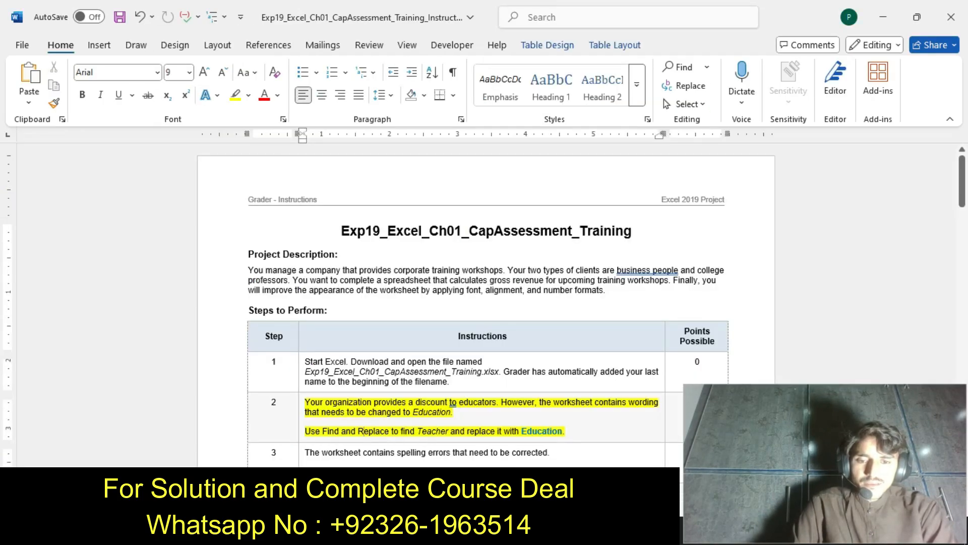
mouse_move(535, 532)
click(536, 437)
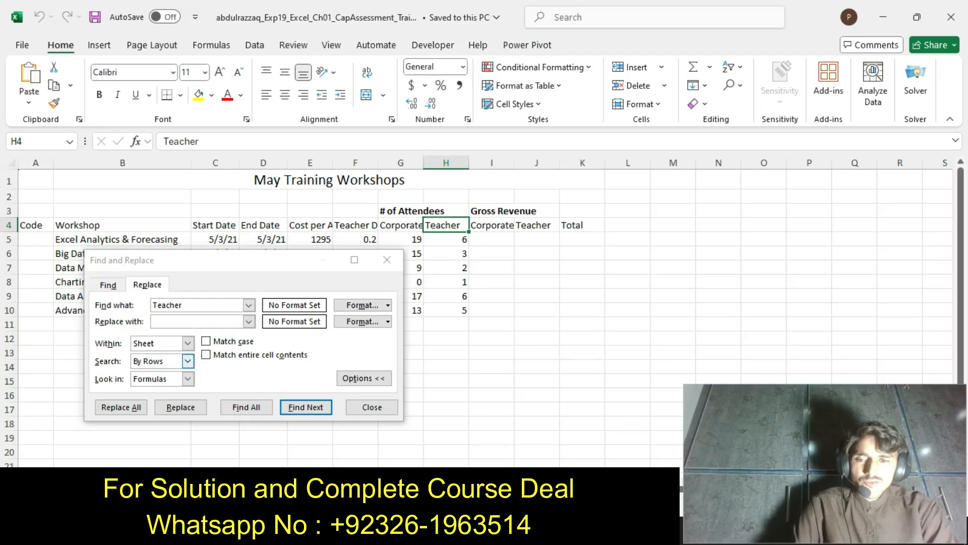
Replace all occurrences of Teacher in the worksheet with Education and close Find and Replace
click(196, 321)
text(Edu)
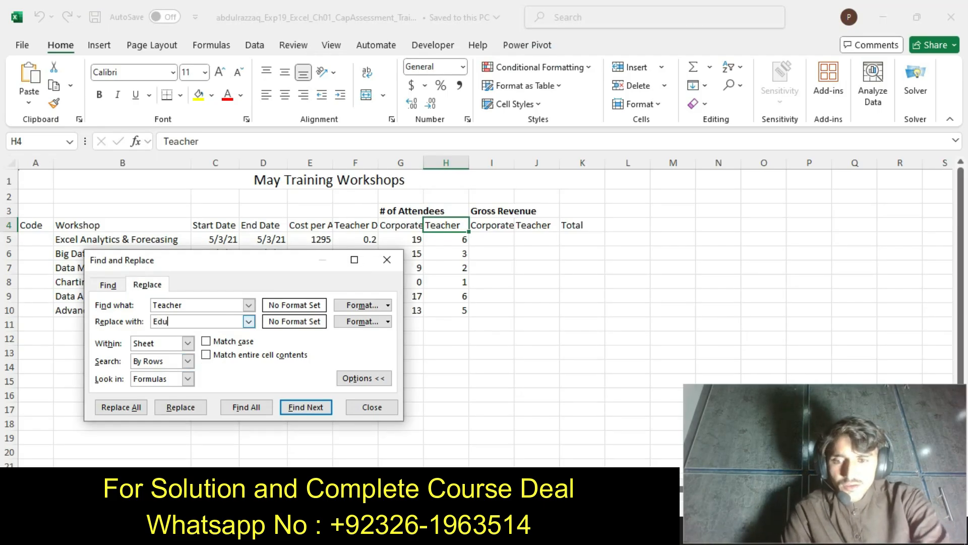
text(cation)
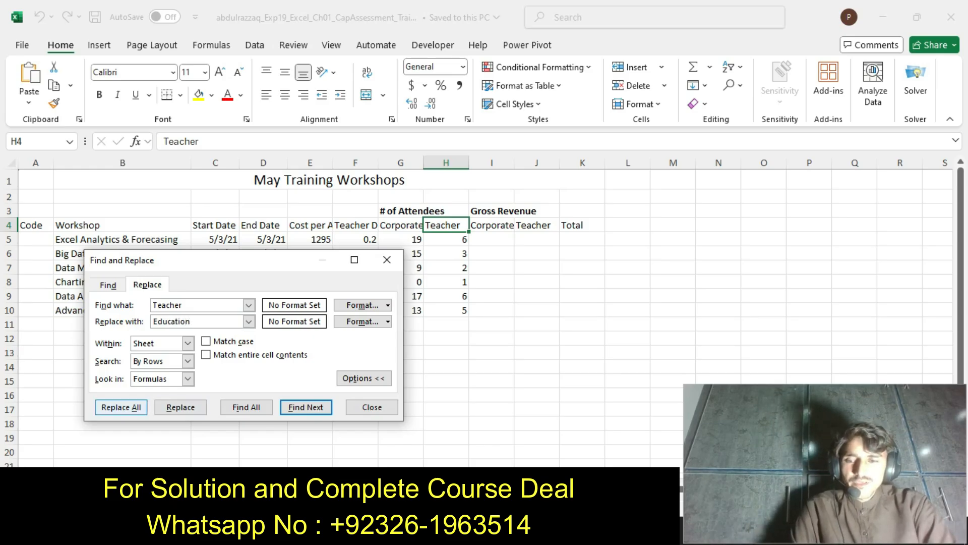
click(121, 407)
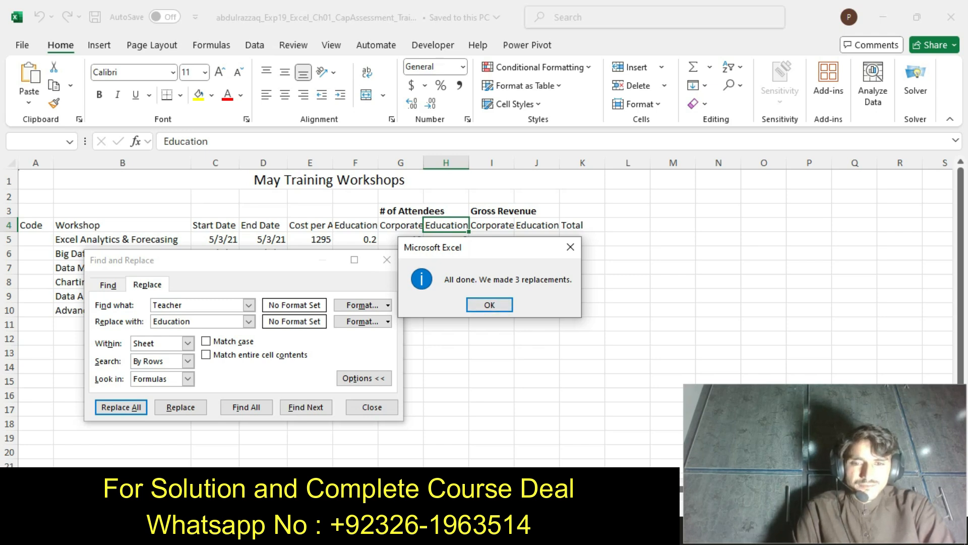
click(489, 305)
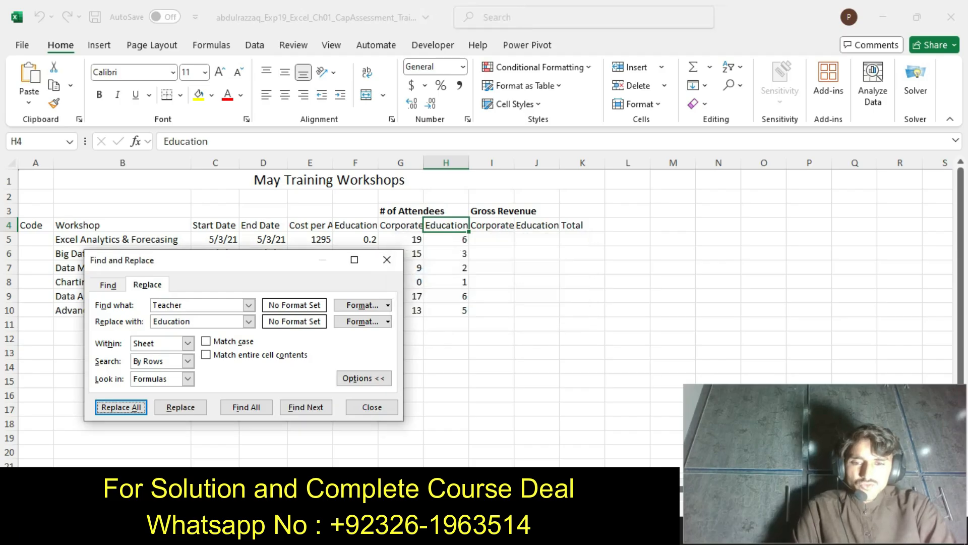
click(371, 407)
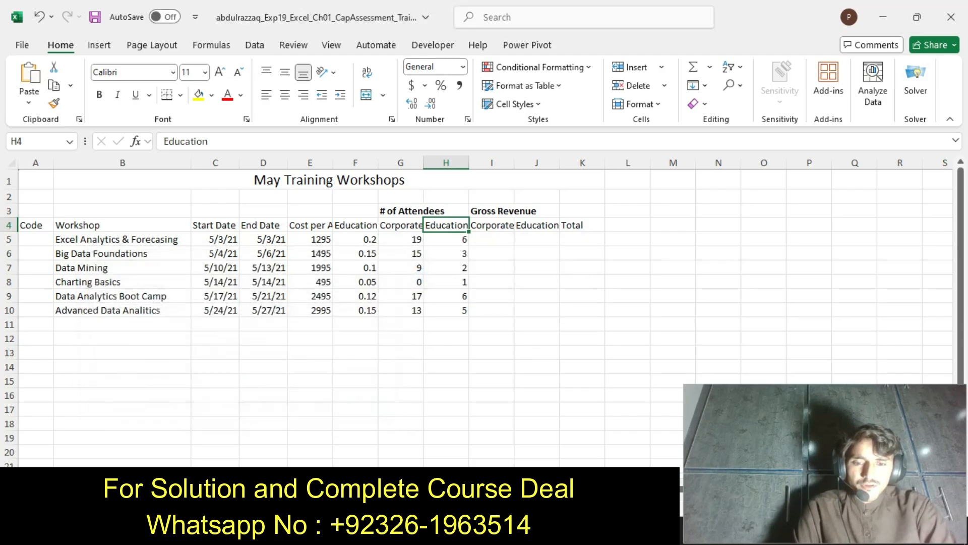
In the Word instructions, undo the step 2 highlighting and highlight the step 3 text in yellow
key(alt+Tab)
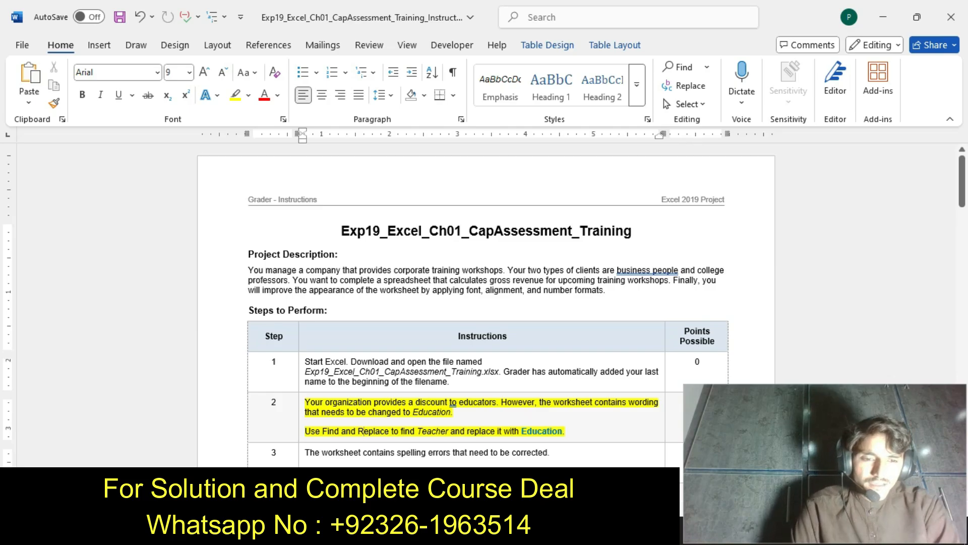
key(ctrl+z)
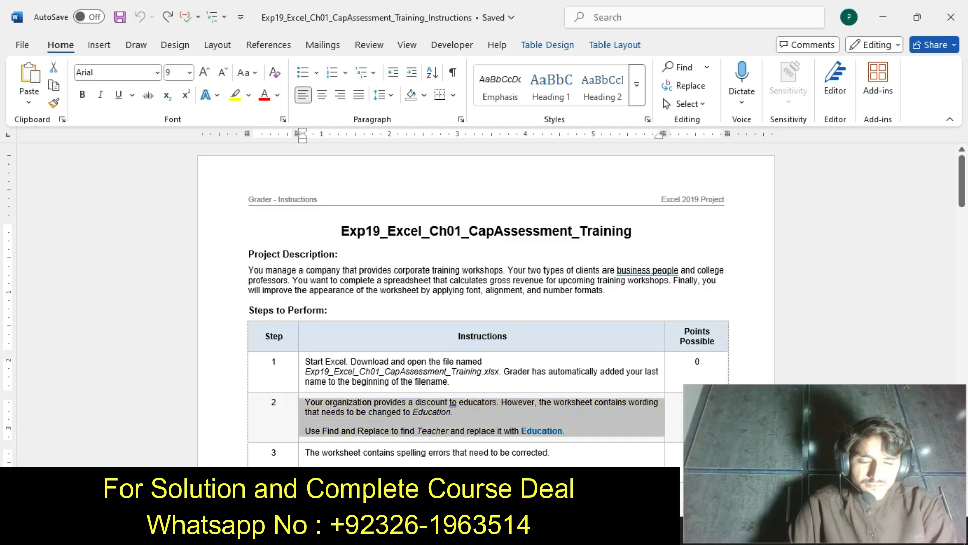
drag(962, 181, 962, 198)
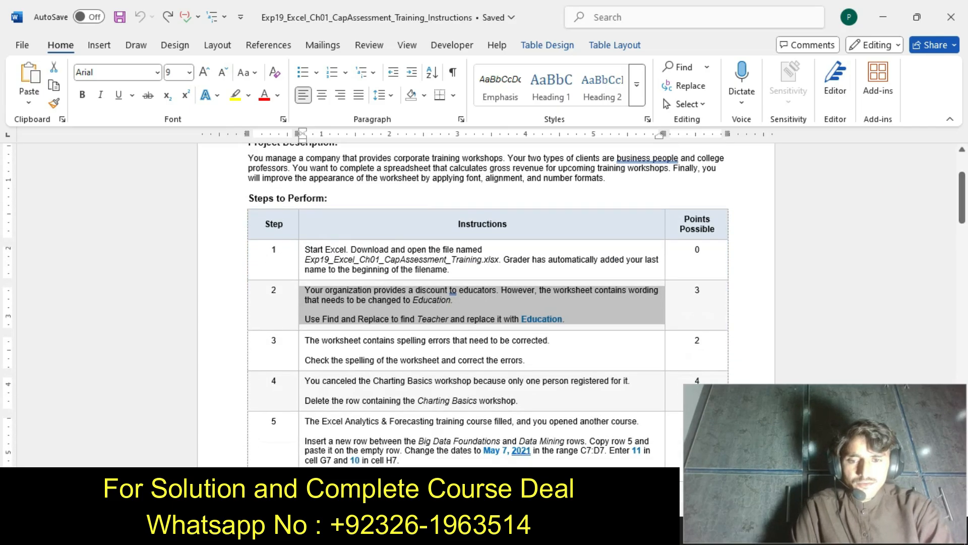
click(302, 354)
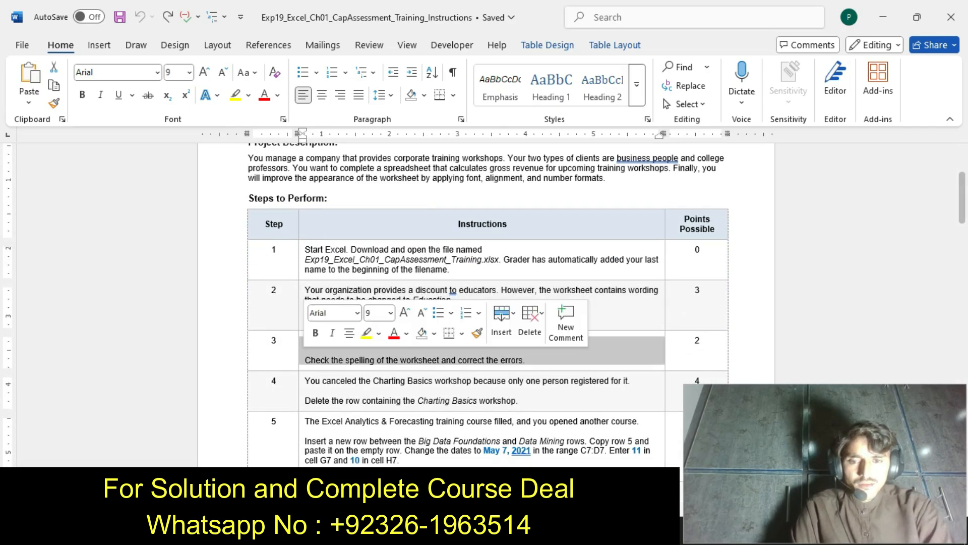
click(367, 333)
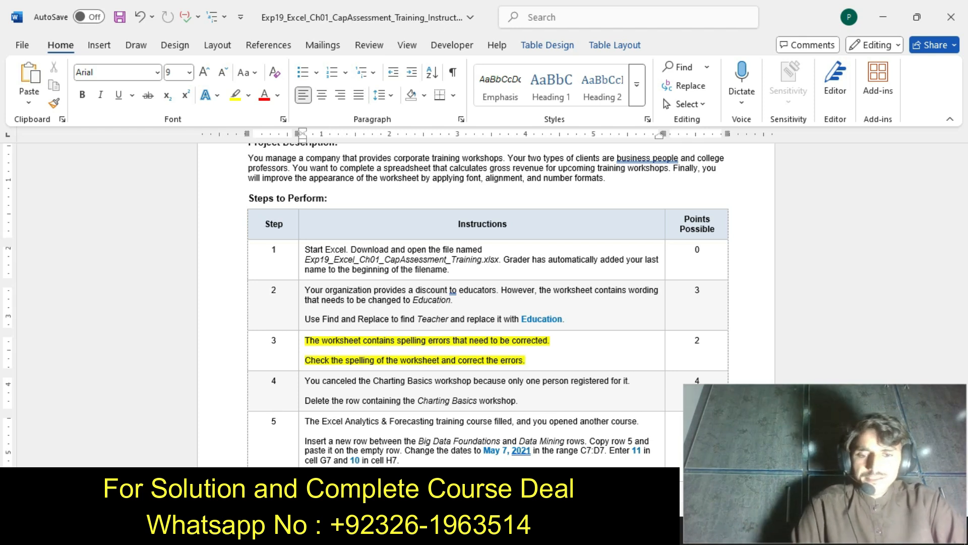
Switch to the Excel workbook and spell-check the worksheet, correcting Forecasing to Forecasting and Analitics to Analytics
key(alt+Tab)
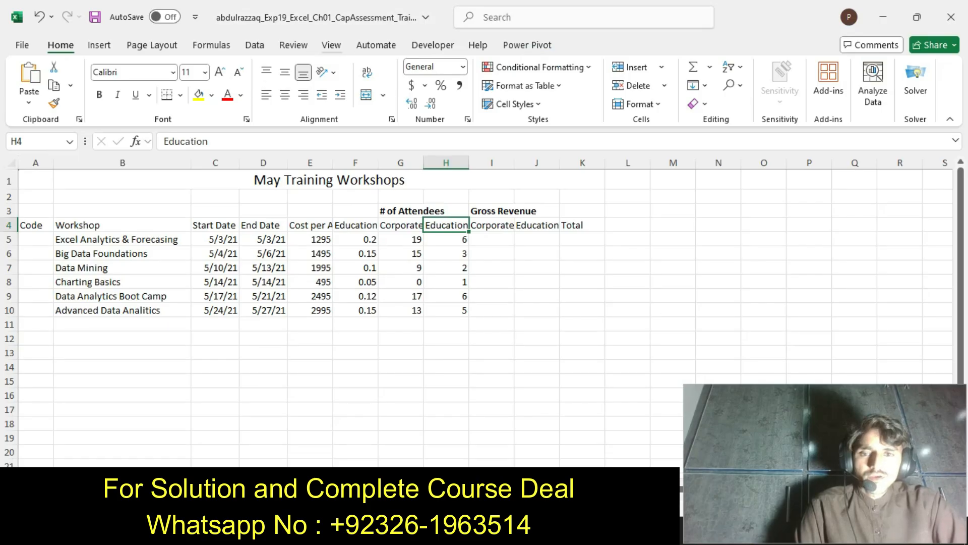
click(293, 45)
click(30, 80)
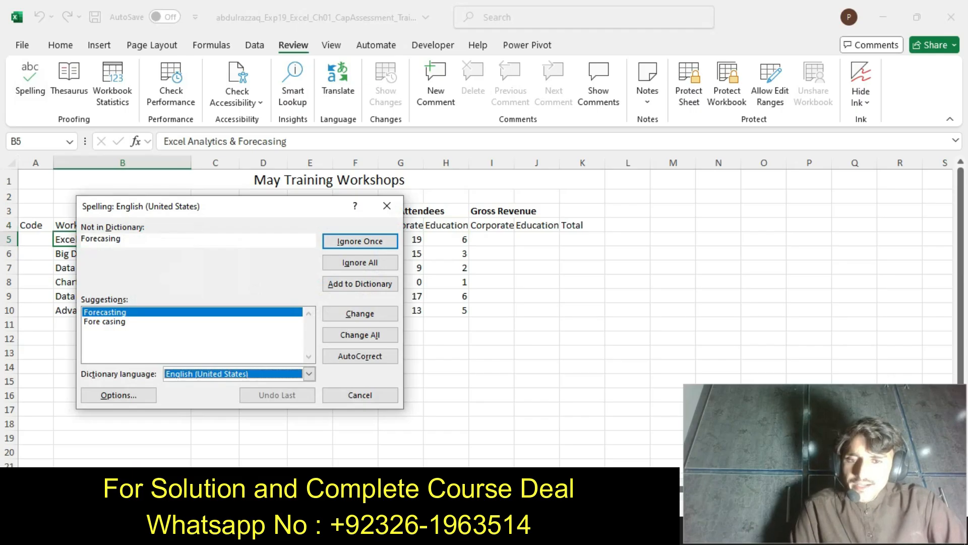
click(360, 314)
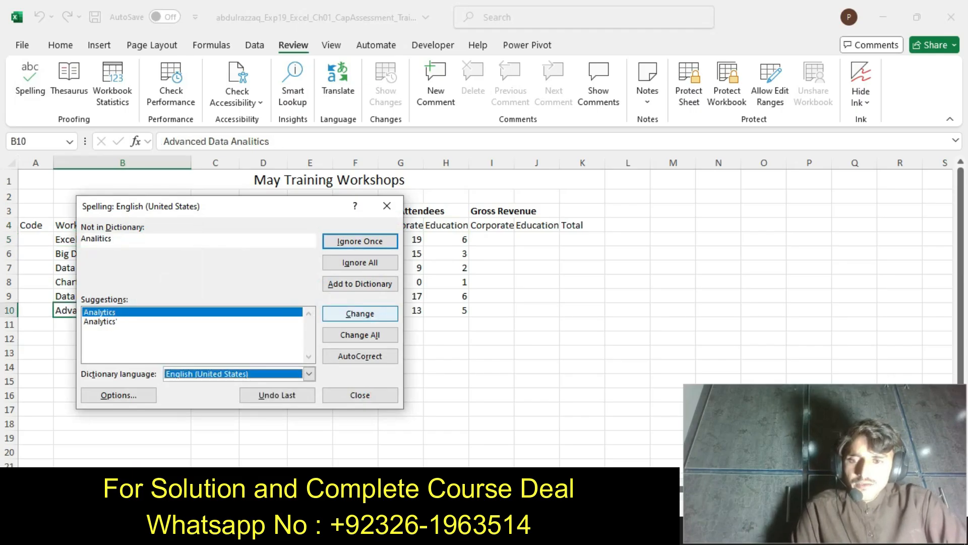
key(Return)
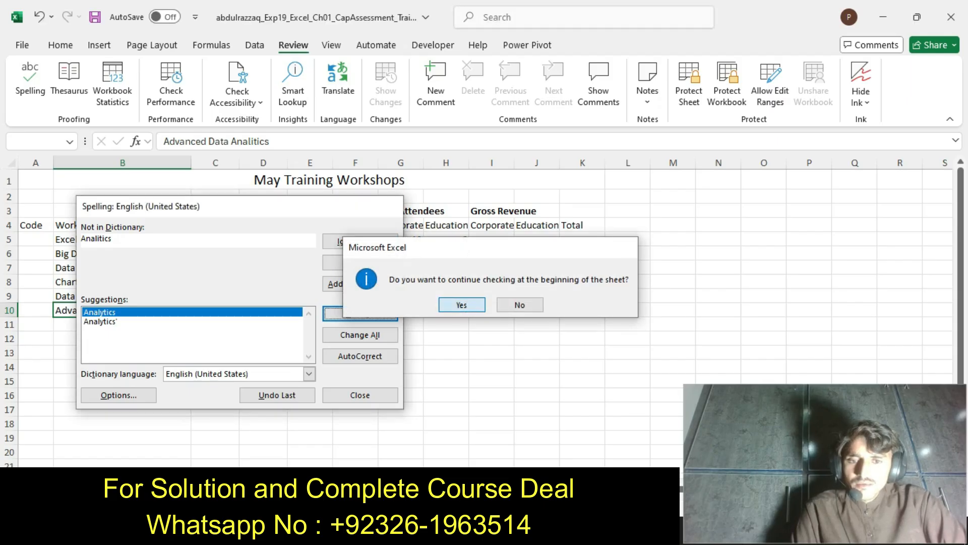
key(Return)
key(Return)
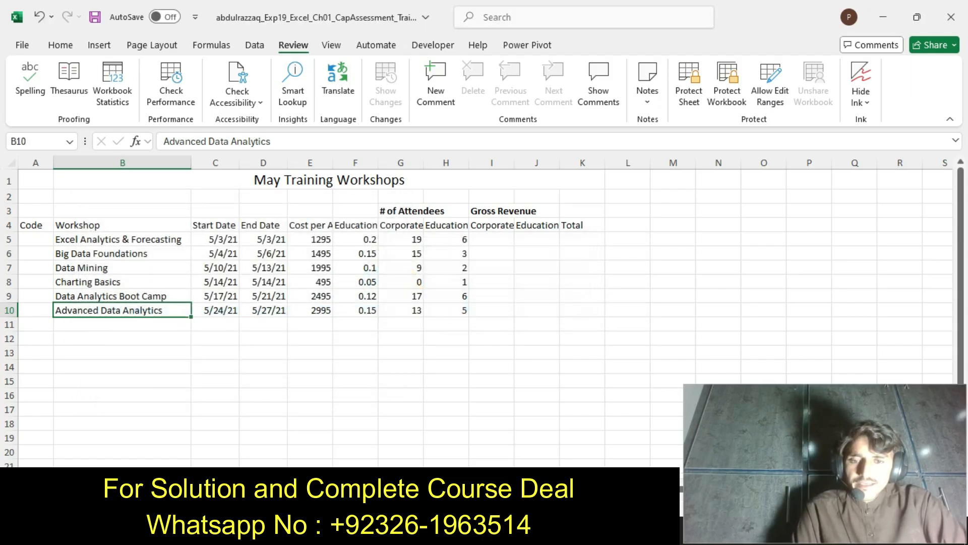
Return to the Word instructions, undo the step 3 highlighting, and highlight the step 4 text in yellow
key(alt+Tab)
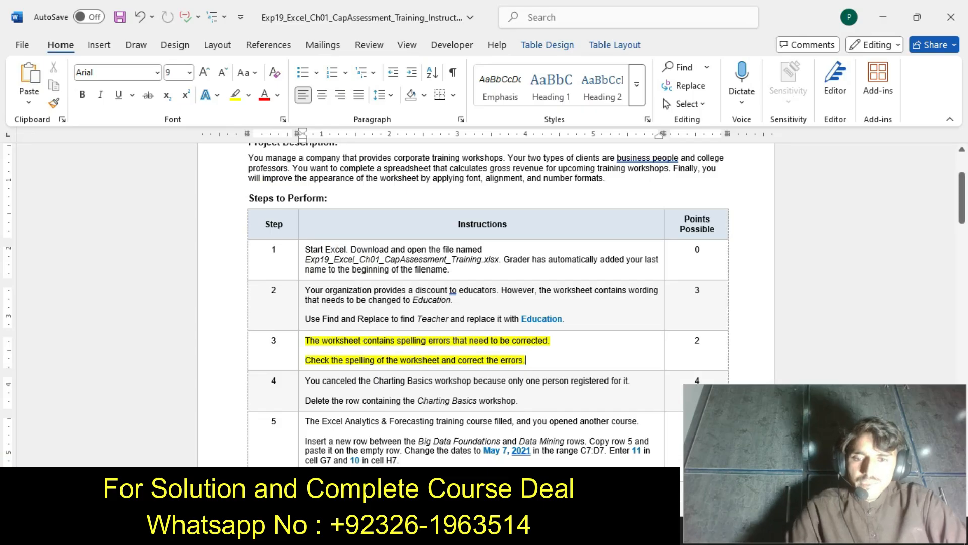
key(ctrl+z)
key(ctrl+z)
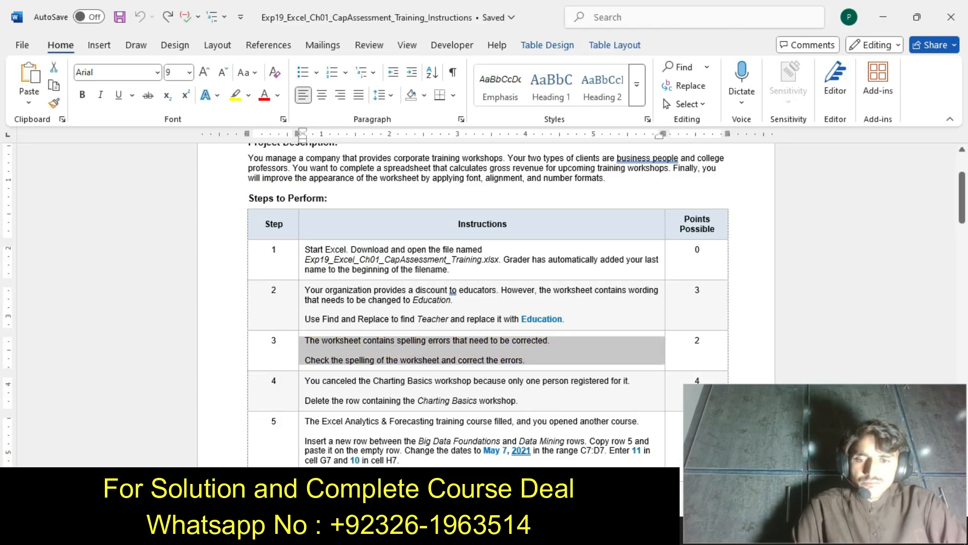
click(301, 402)
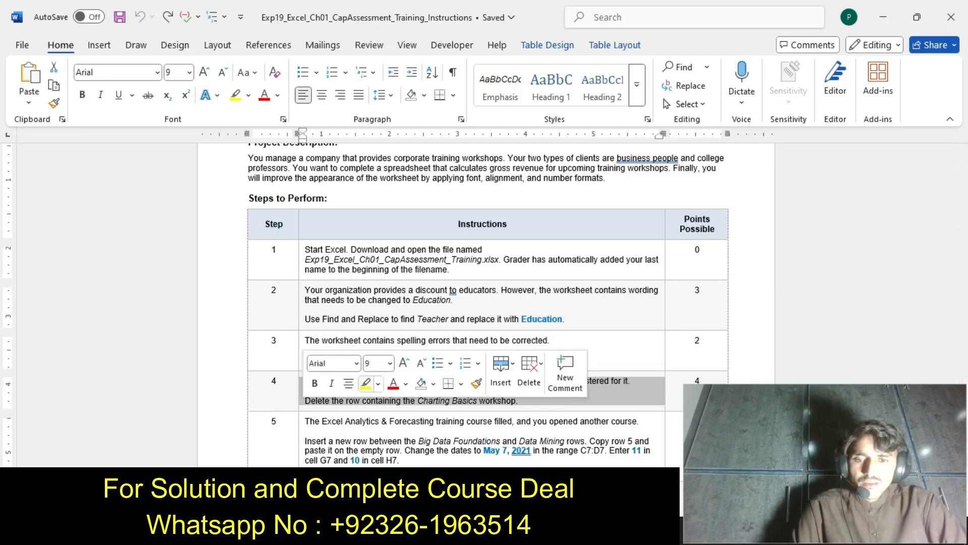
click(365, 383)
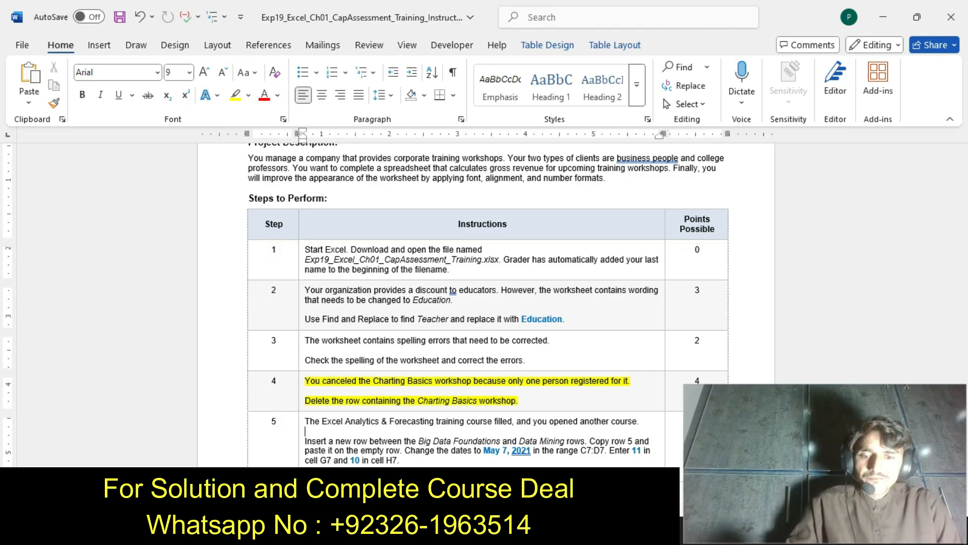
Switch to the Excel workbook and delete row 8 containing the Charting Basics workshop
key(alt+Tab)
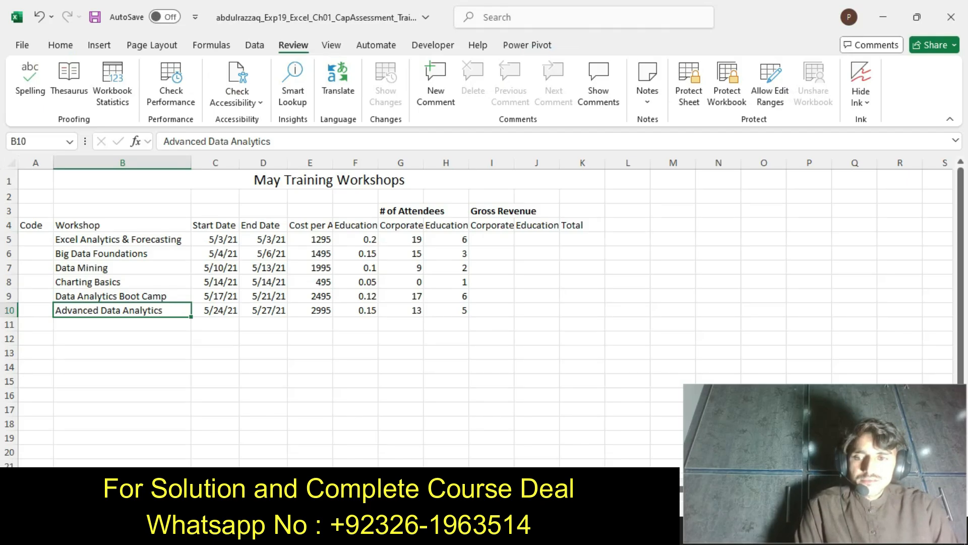
click(9, 282)
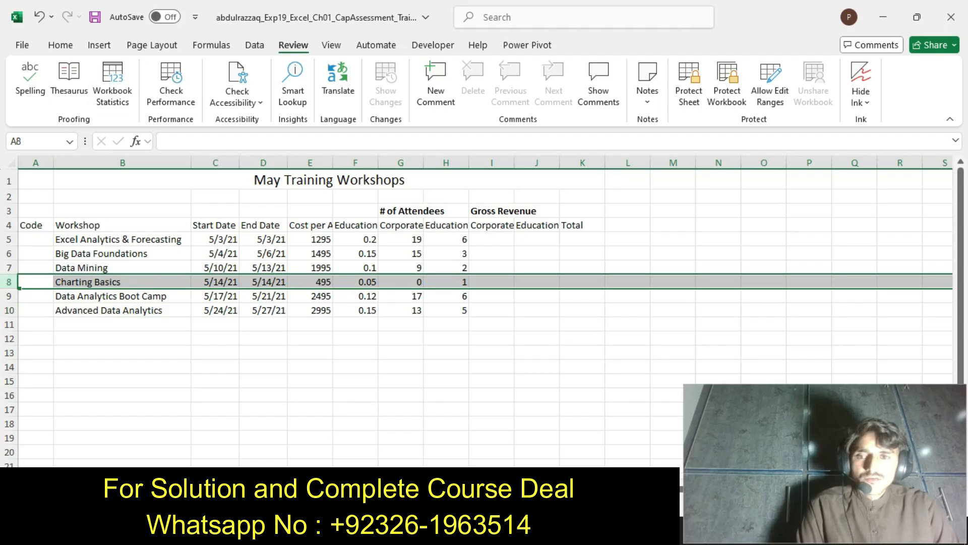
click(61, 45)
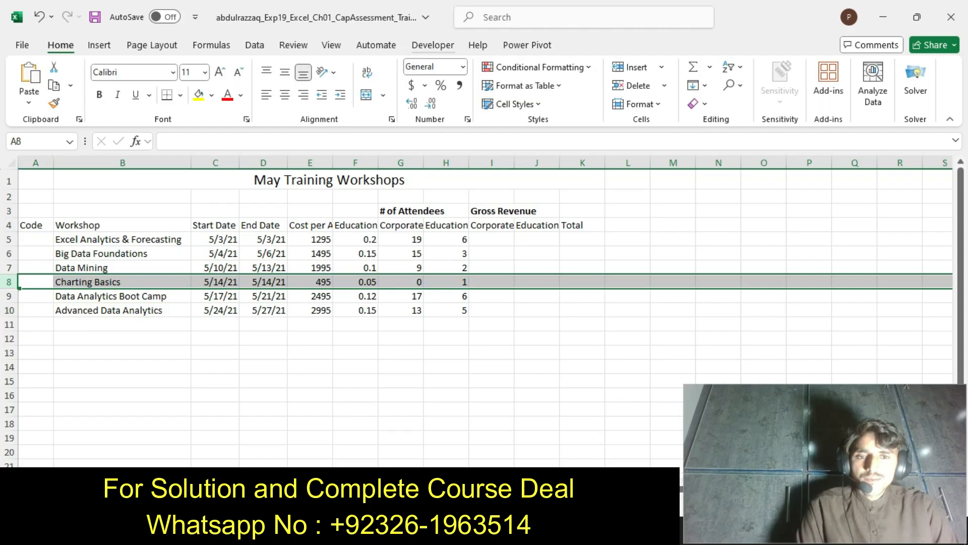
click(631, 85)
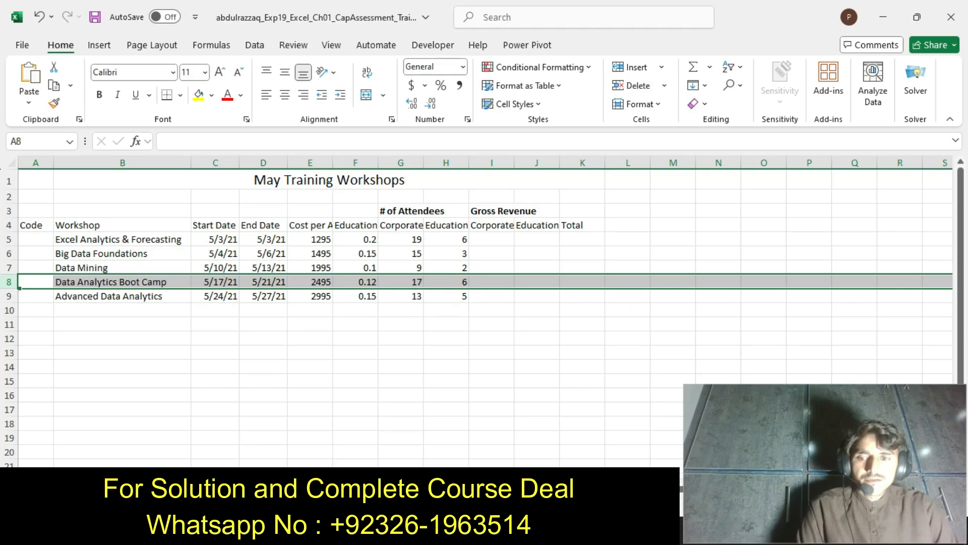
In the Word instructions, undo the step 4 highlighting and highlight the step 5 text in yellow, ending back in the Excel workbook
key(alt+Tab)
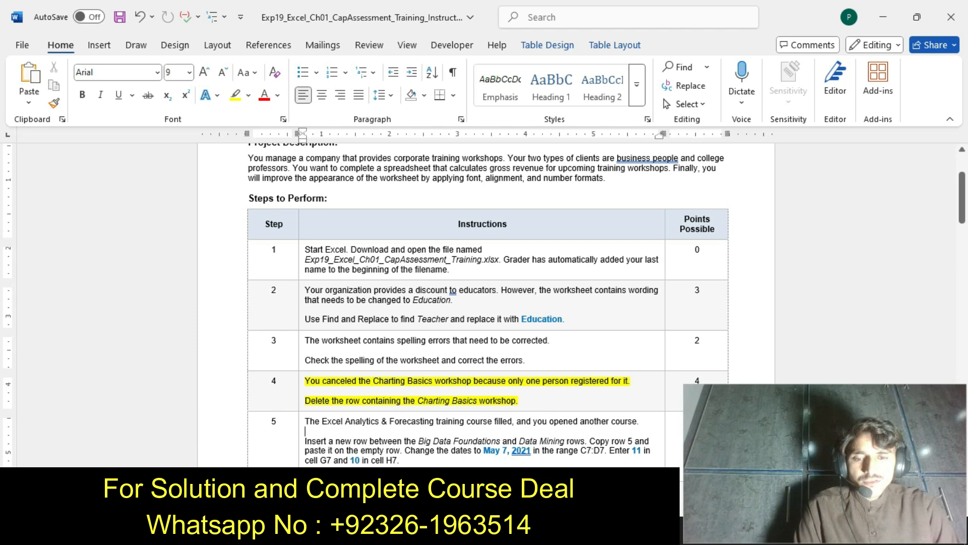
key(ctrl+z)
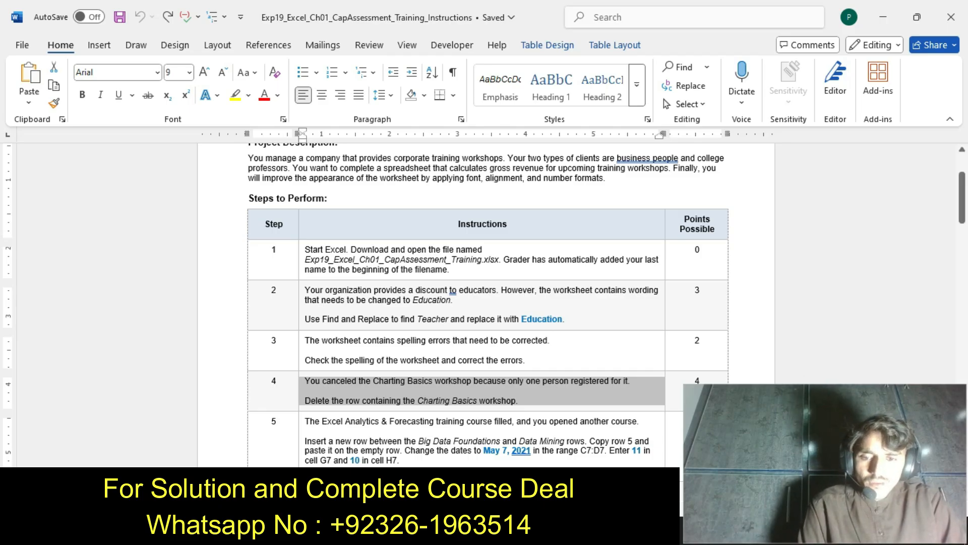
click(301, 458)
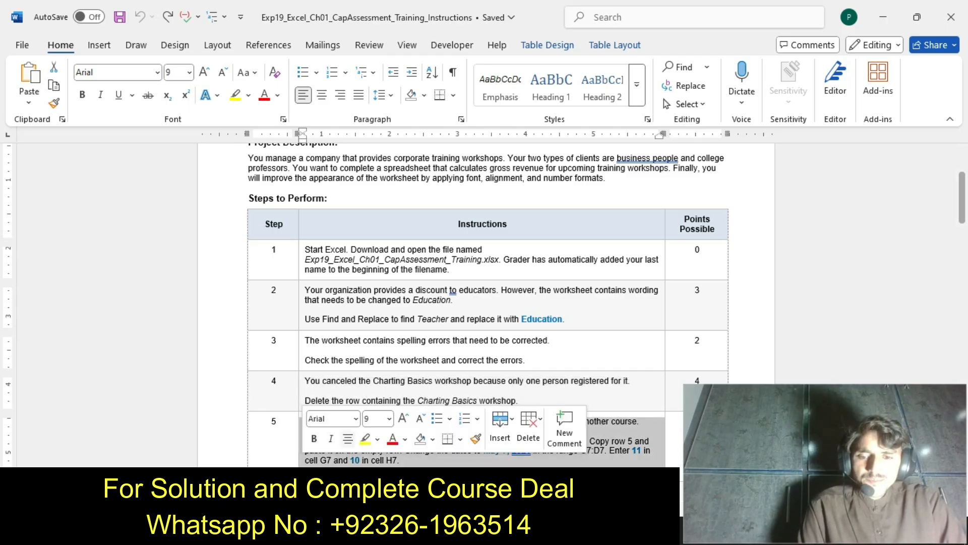
click(365, 437)
click(369, 460)
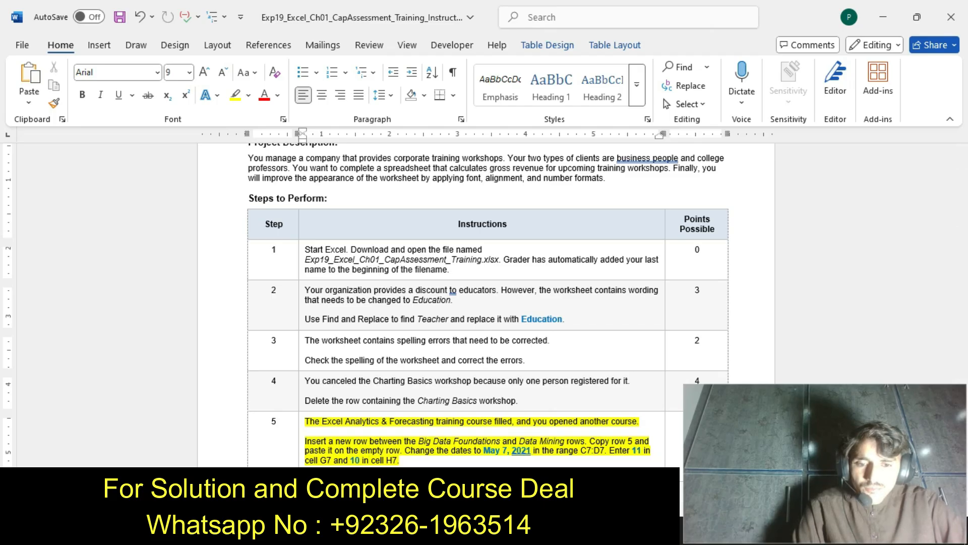
click(534, 533)
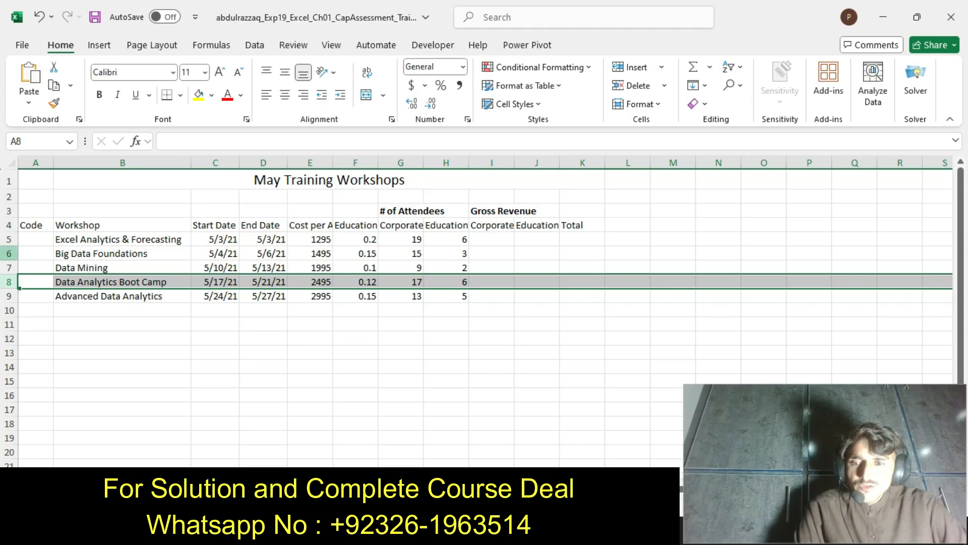
click(9, 253)
click(630, 67)
key(ctrl+z)
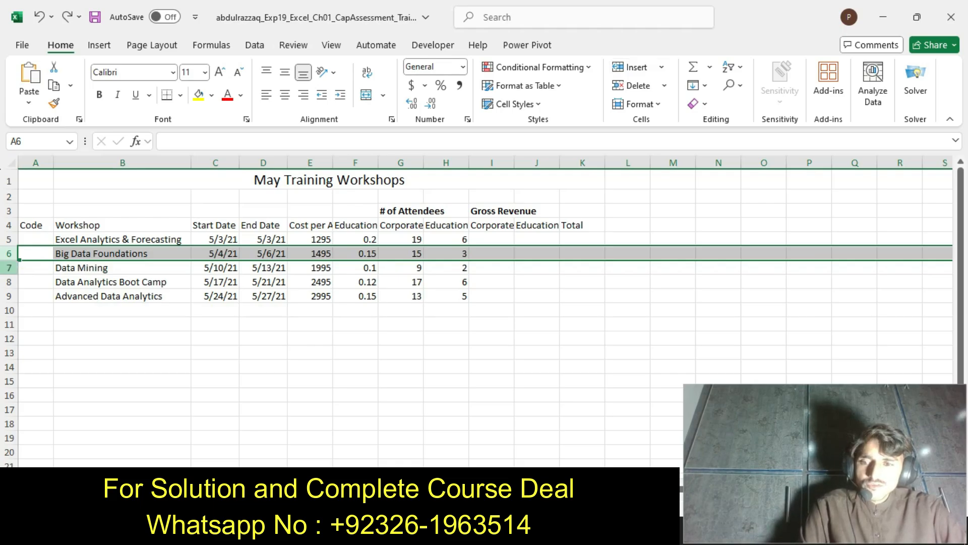
Insert an empty row between the Big Data Foundations and Data Mining rows and recheck step 5 in the Word instructions
click(9, 268)
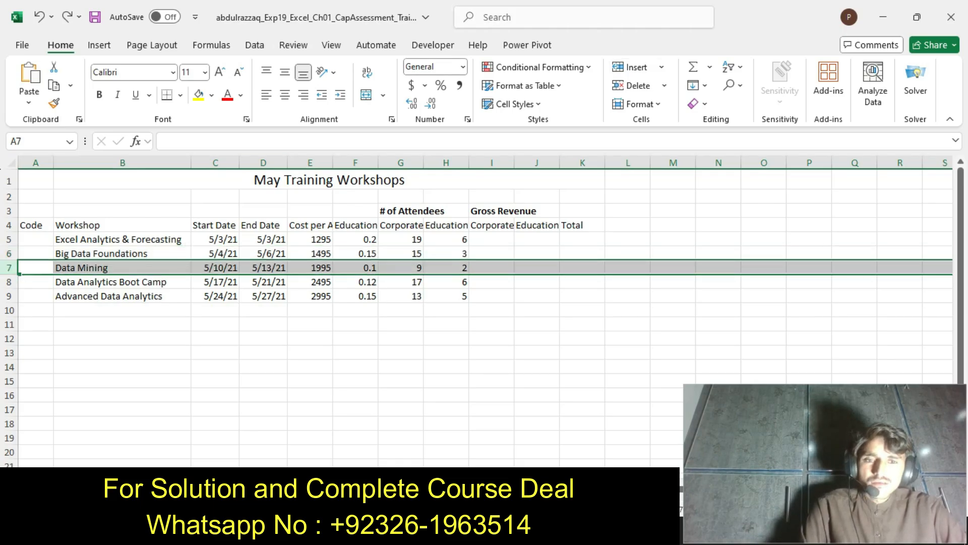
click(630, 67)
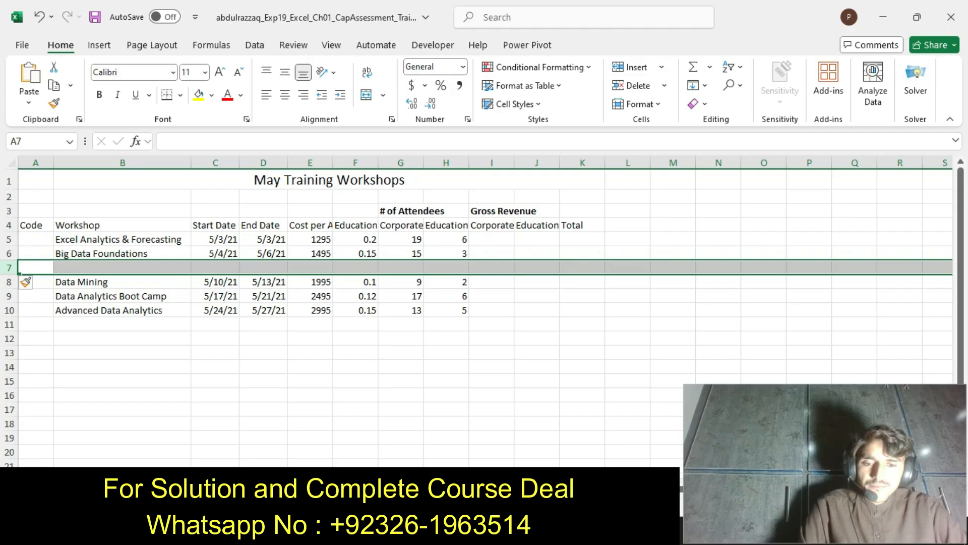
key(alt+Tab)
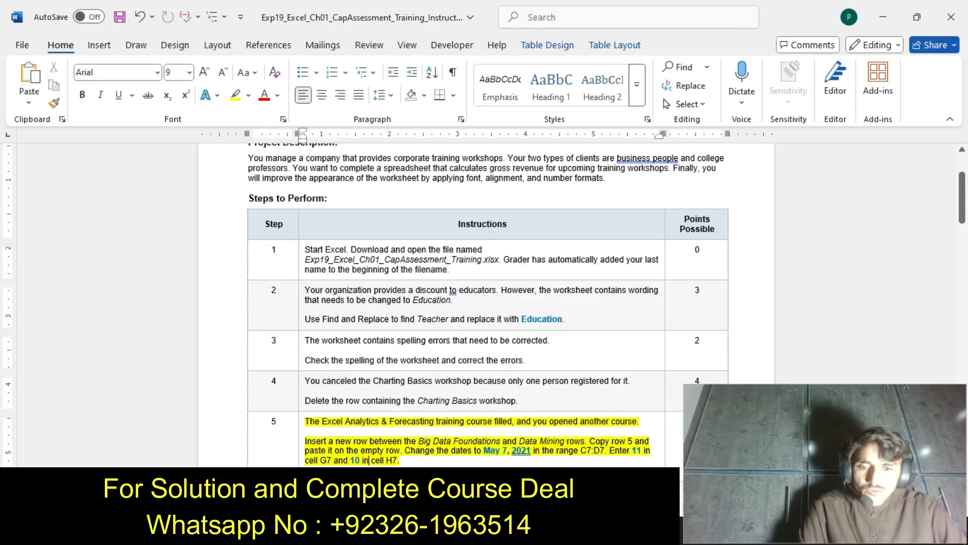
key(alt+Tab)
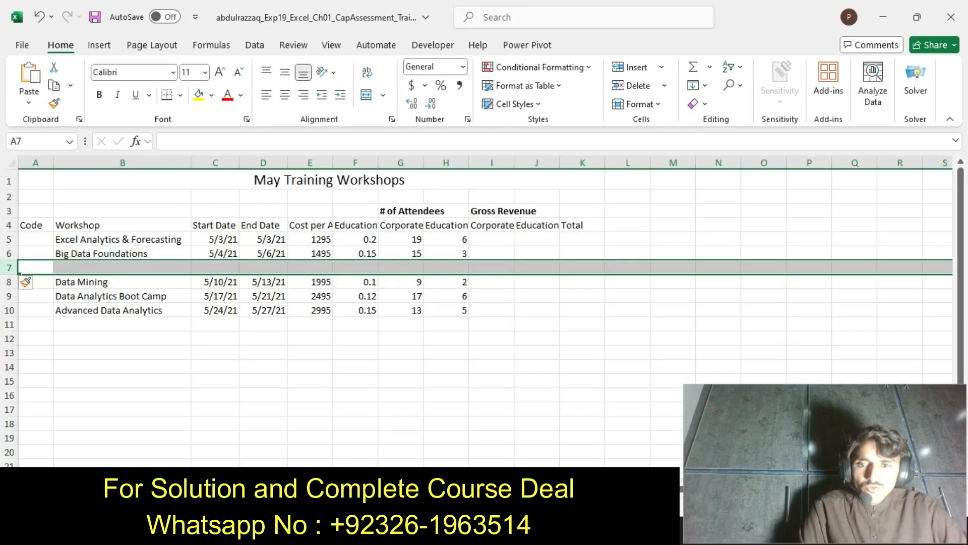
Copy row 5, Excel Analytics & Forecasting, into the empty row 7 and clear the copy marquee
click(9, 239)
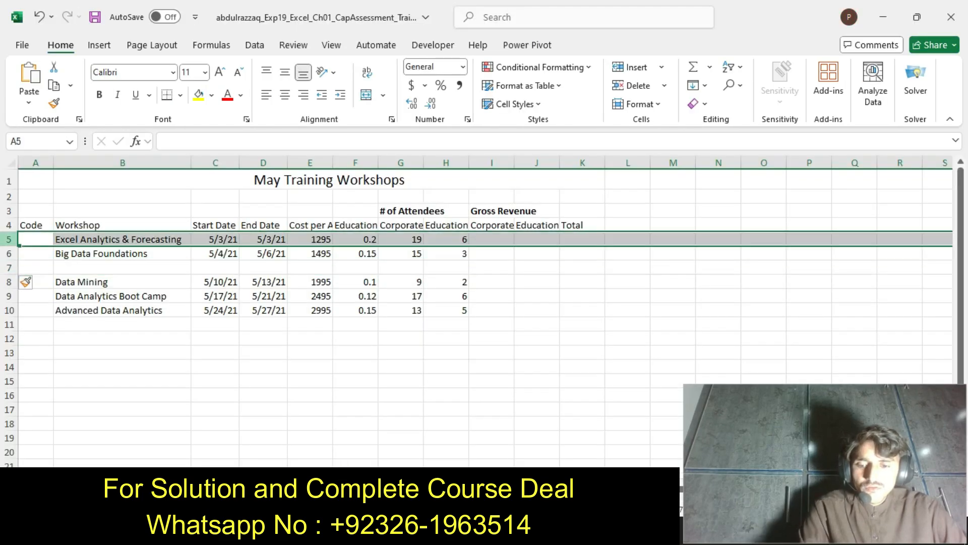
key(ctrl+c)
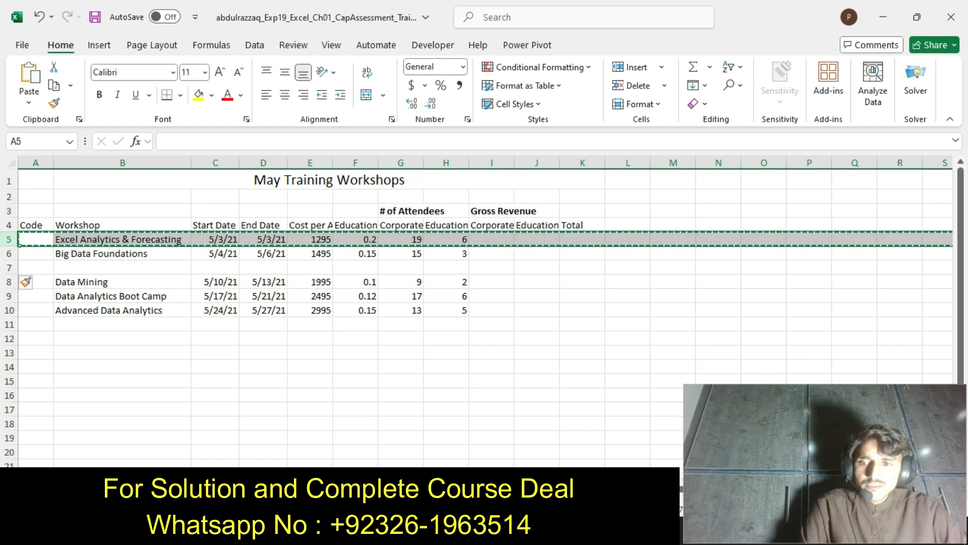
click(8, 267)
key(ctrl+v)
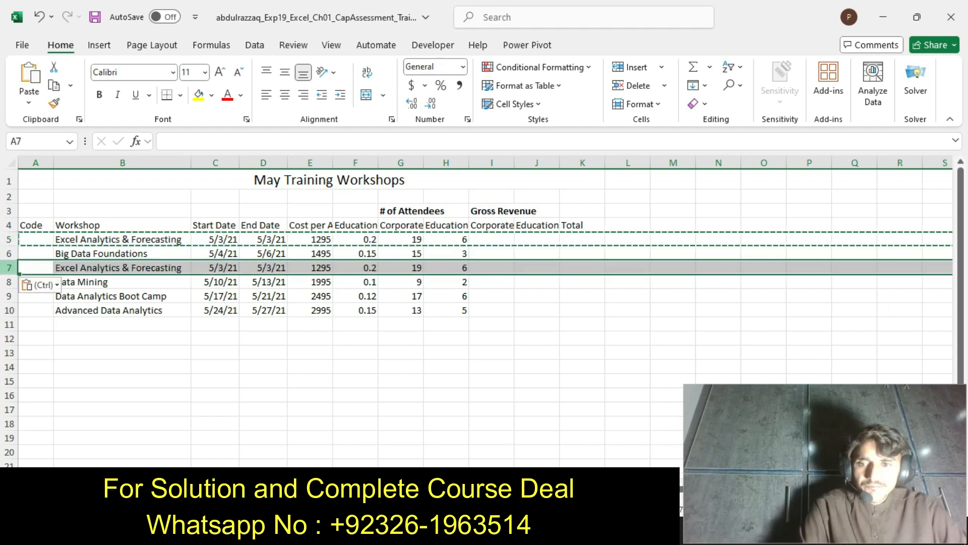
key(Escape)
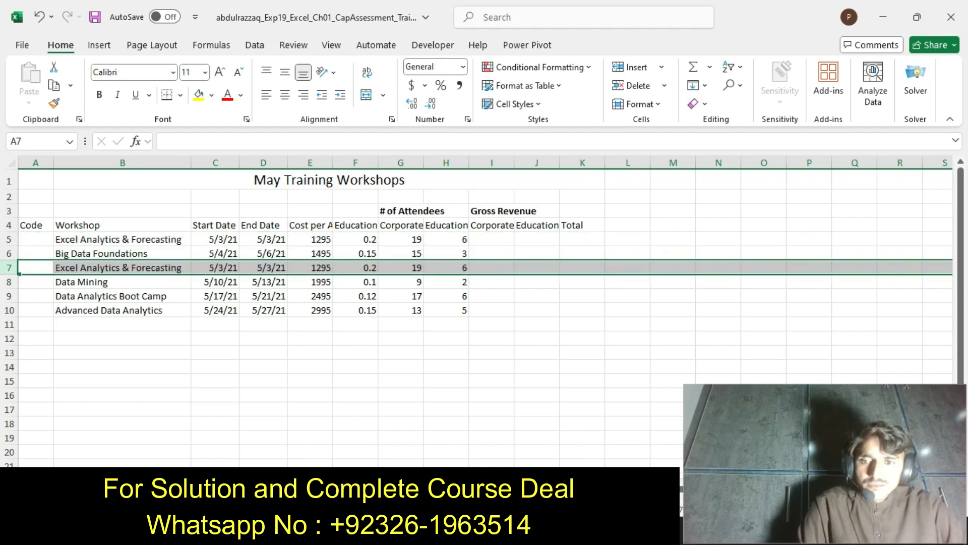
Check step 5 in the Word instructions, then change the start date in cell C7 to 5/7/2021 in the Excel workbook
key(alt+Tab)
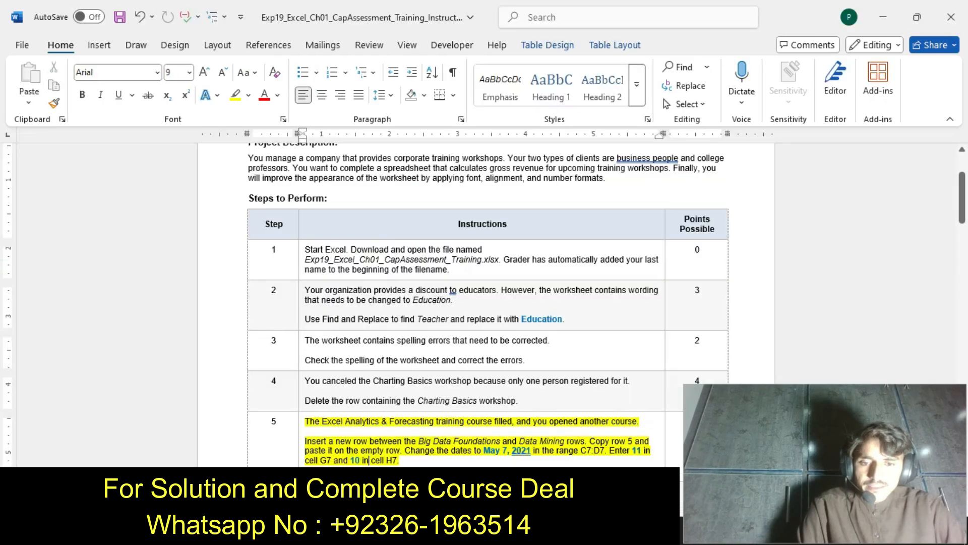
key(alt+Tab)
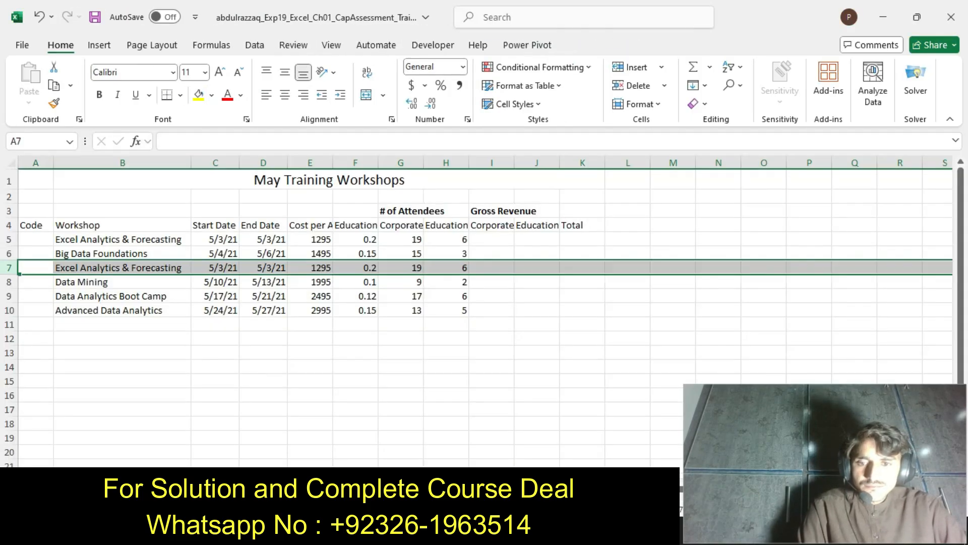
double_click(214, 268)
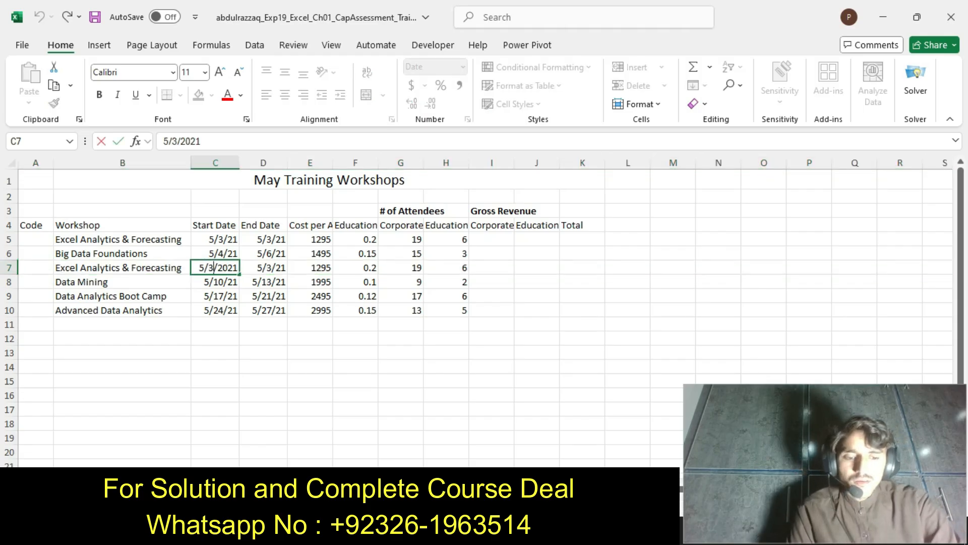
key(BackSpace)
text(7)
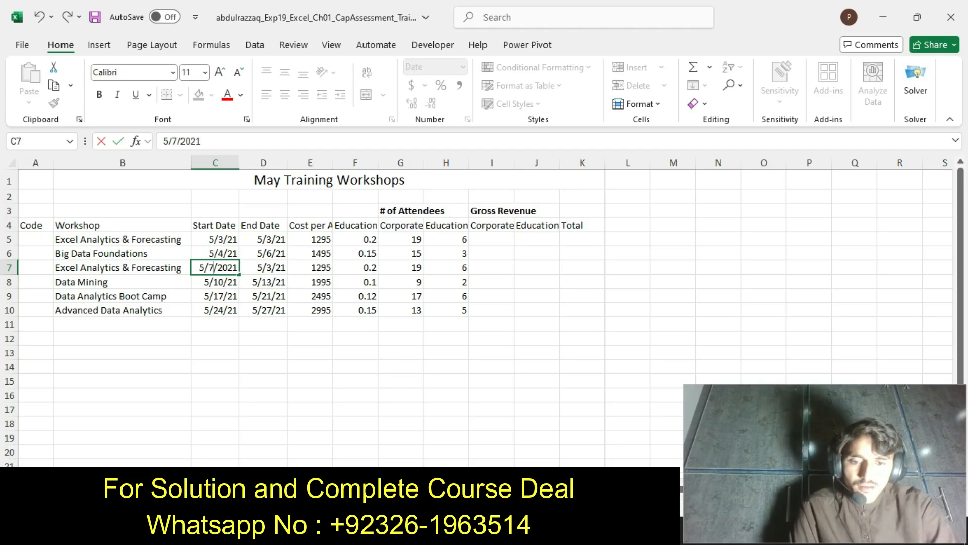
Recheck step 5 in the Word instructions and change the end date in cell D7 to 5/7/2021
key(alt+Tab)
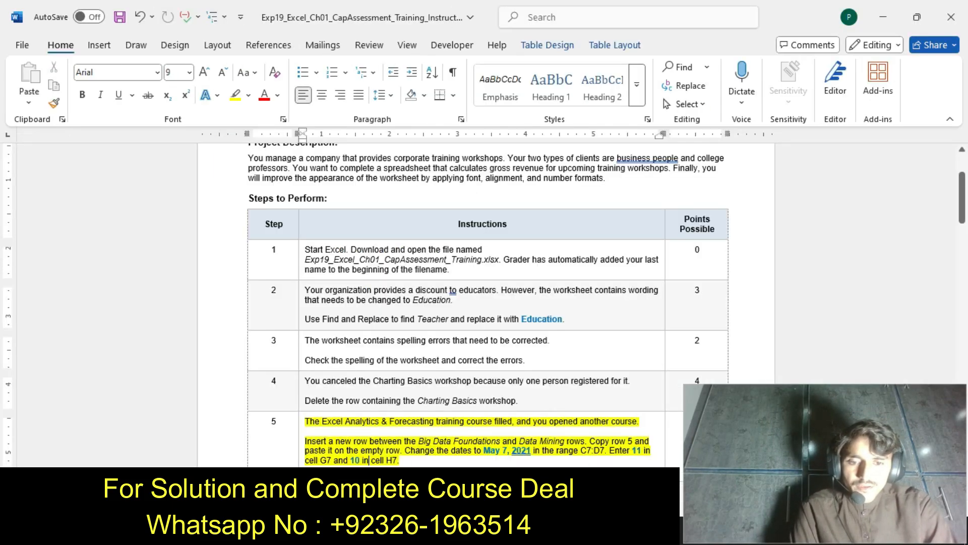
key(alt+Tab)
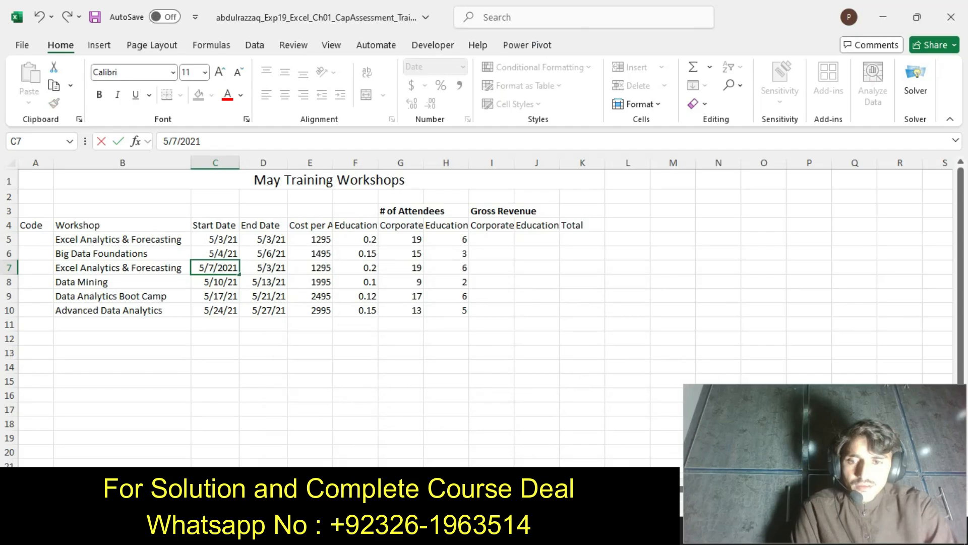
double_click(263, 274)
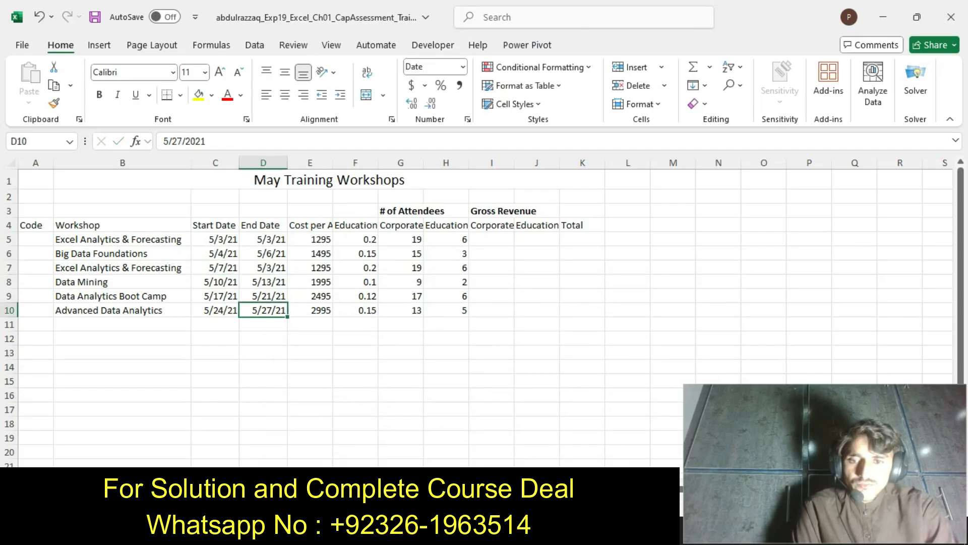
double_click(264, 268)
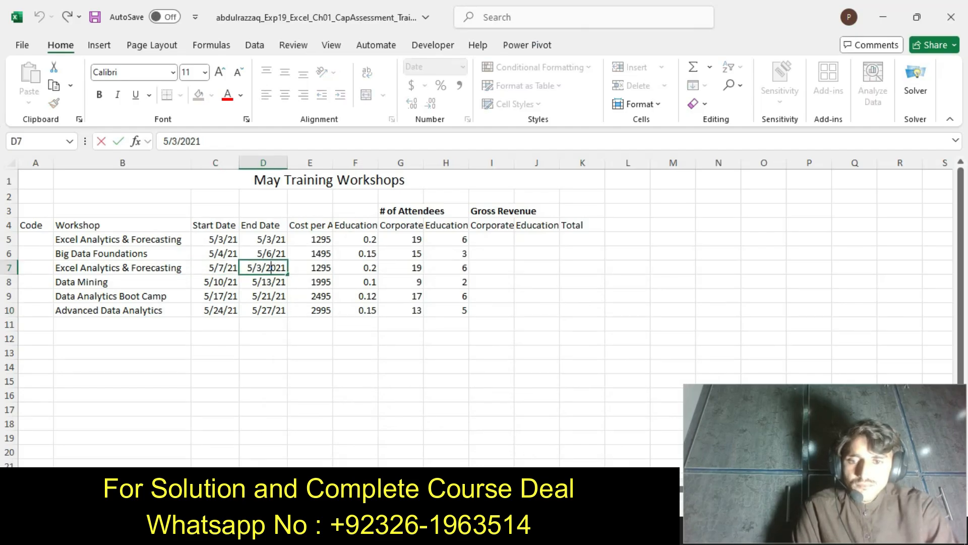
key(BackSpace)
text(7)
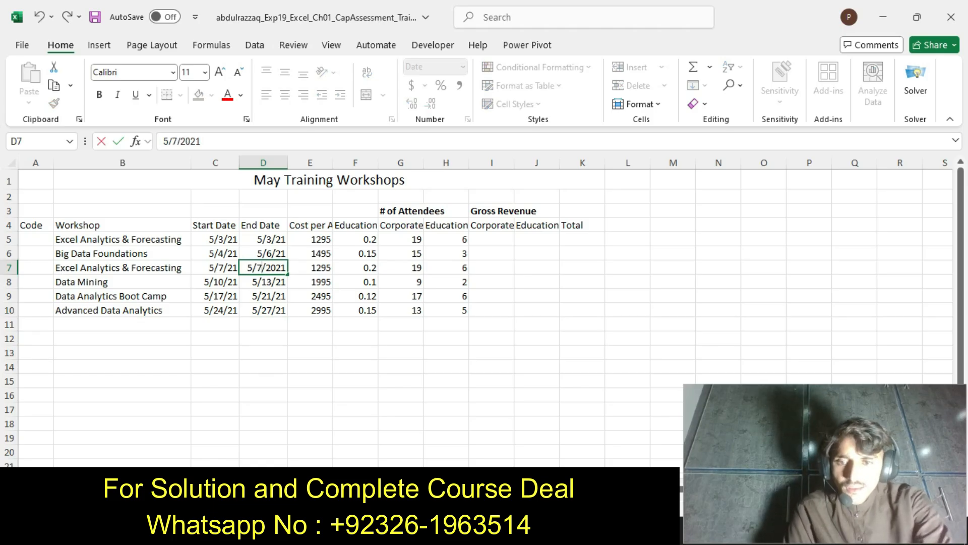
Check the attendee values in the Word instructions and set the Corporate attendees in cell G7 to 11
key(alt+Tab)
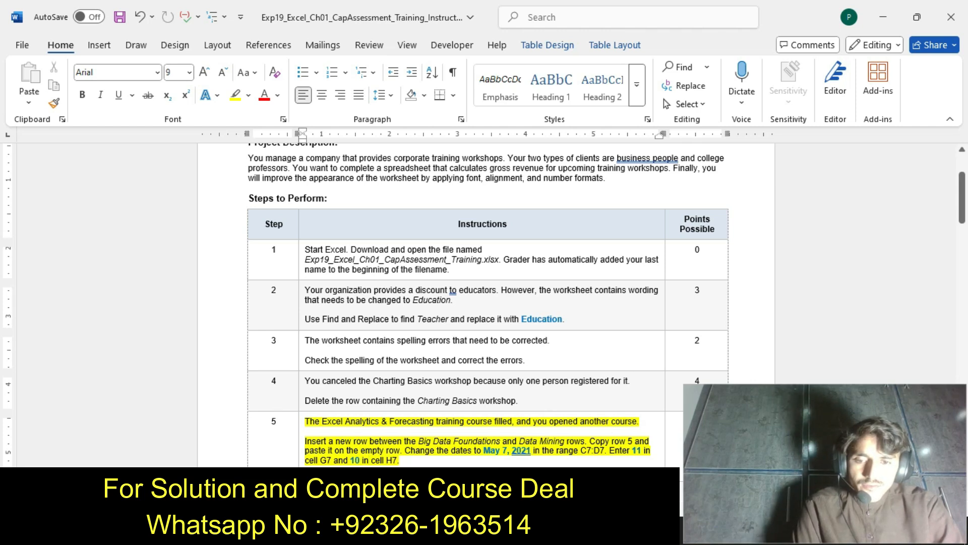
key(alt+Tab)
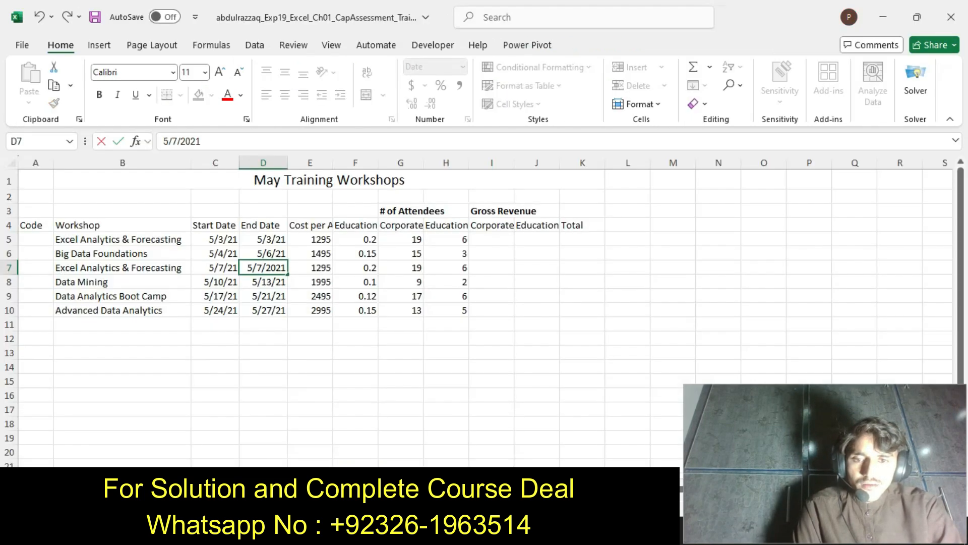
click(401, 268)
key(F2)
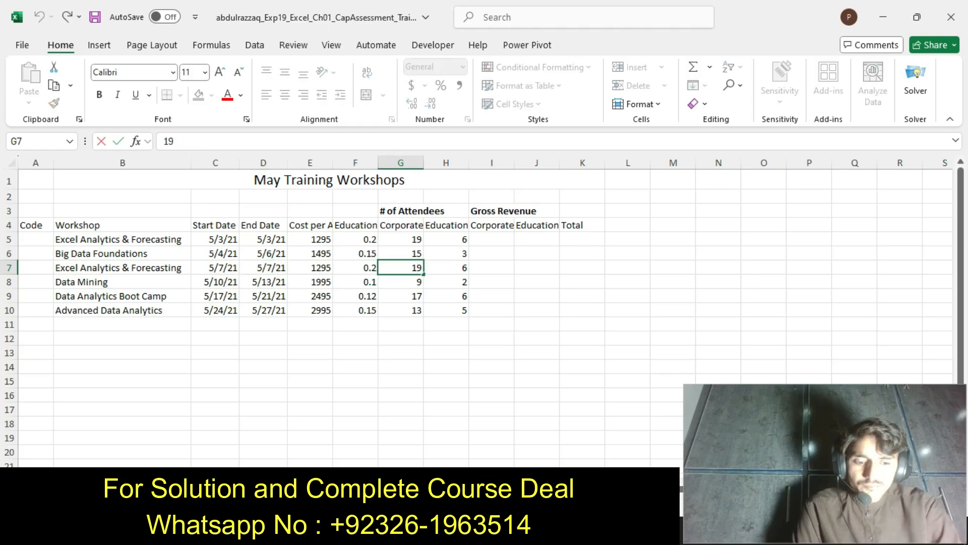
key(BackSpace)
key(BackSpace)
text(11)
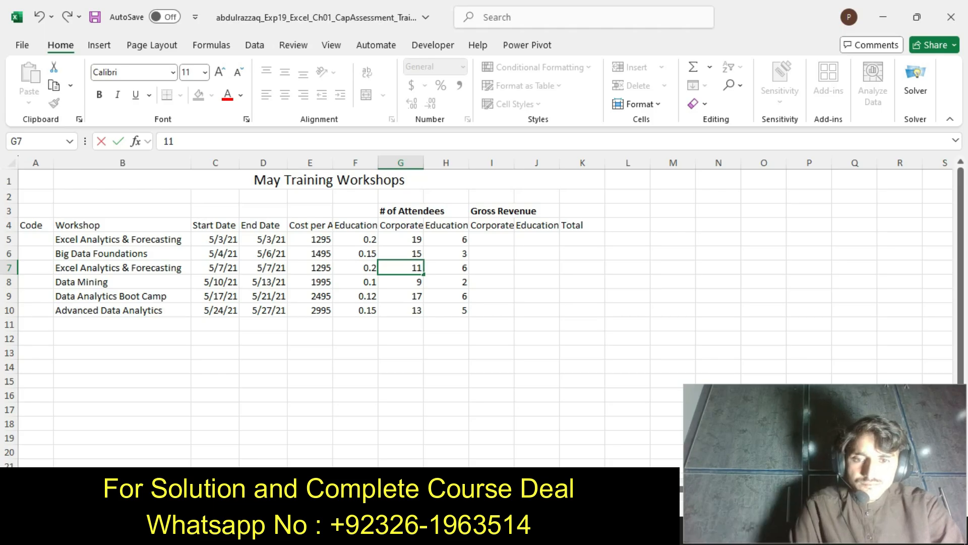
Recheck step 5 in the Word instructions and set the Education attendees in cell H7 to 10
key(alt+Tab)
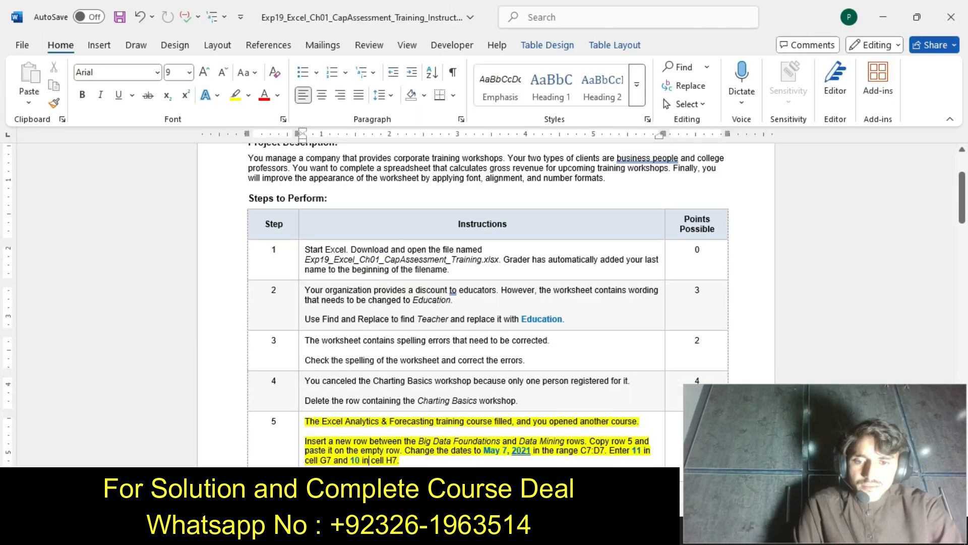
key(alt+Tab)
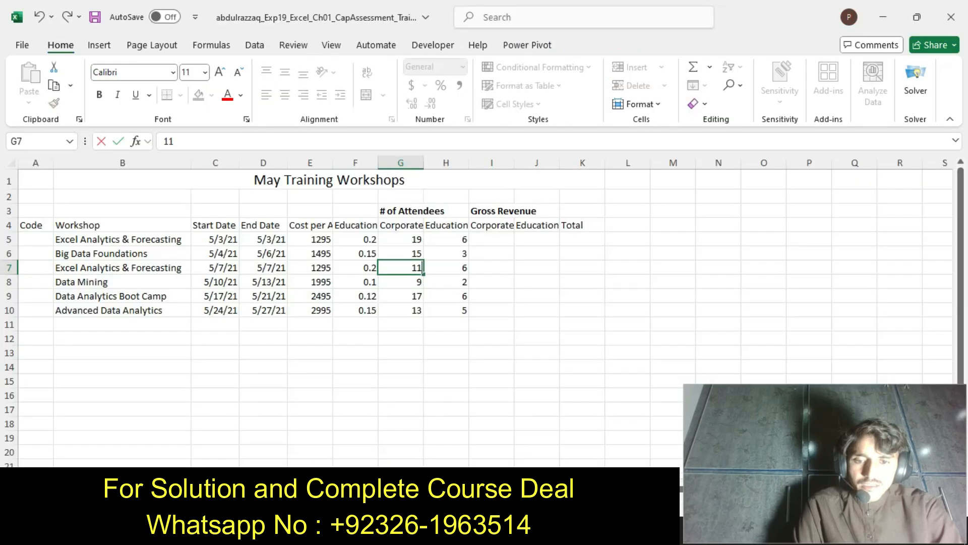
key(Tab)
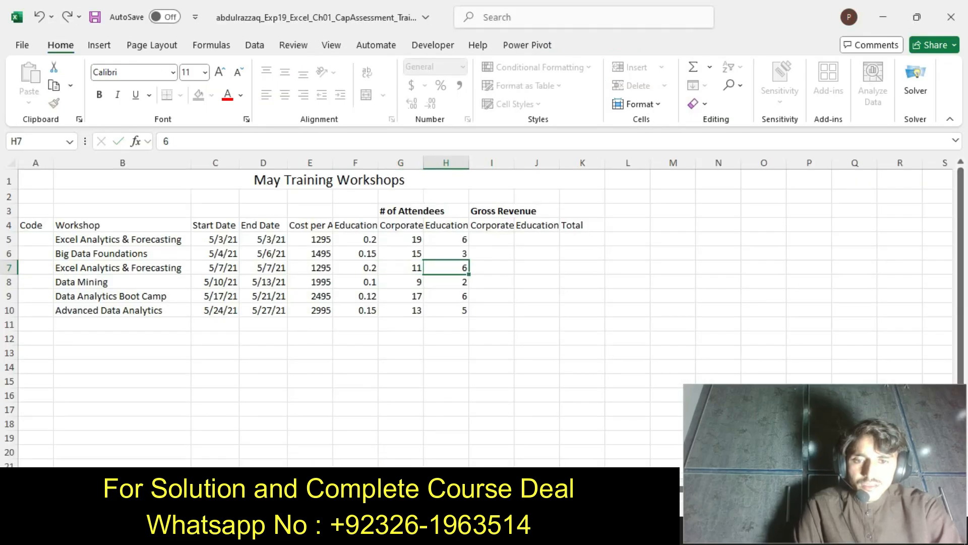
key(F2)
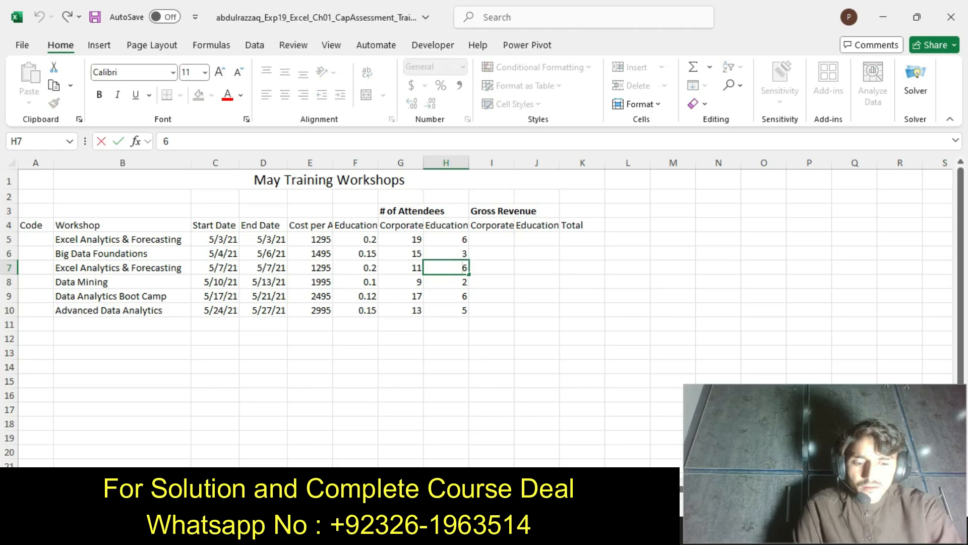
key(BackSpace)
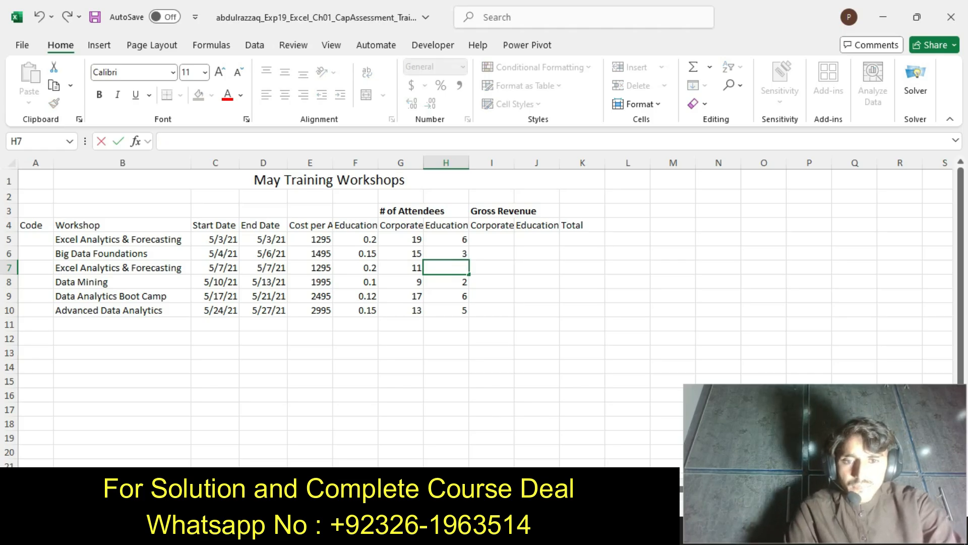
text(10)
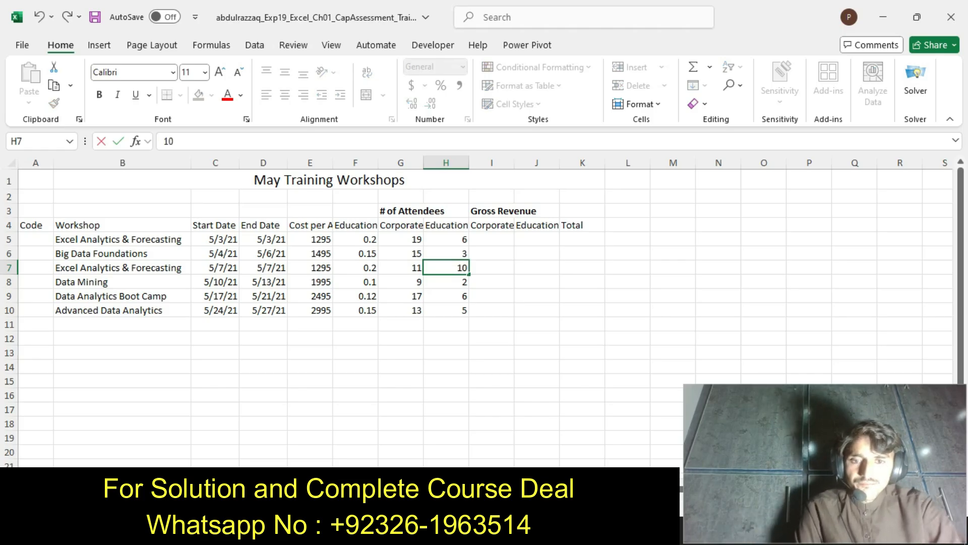
Switch to the Word instructions, undo the step 5 highlighting, and highlight the step 6 text in yellow
key(alt+Tab)
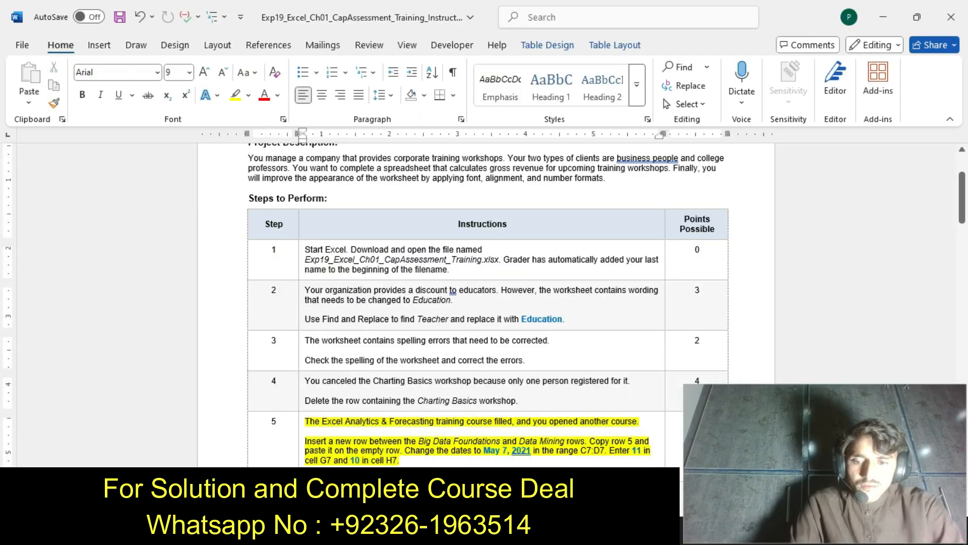
key(ctrl+z)
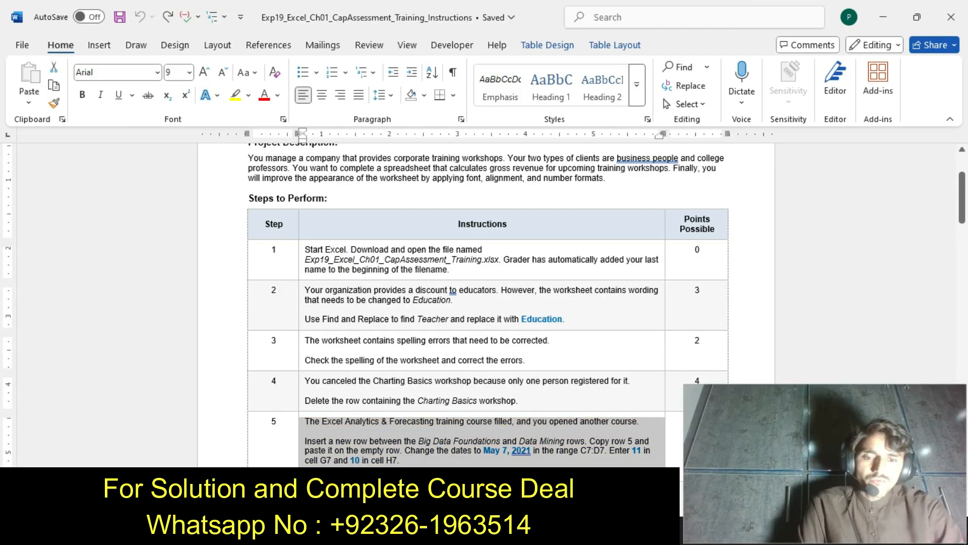
drag(962, 198, 962, 216)
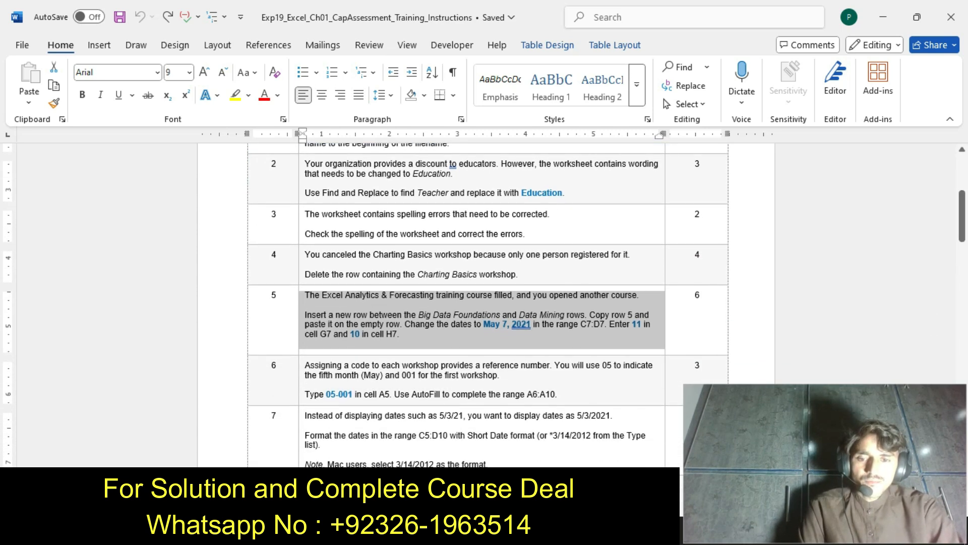
click(302, 394)
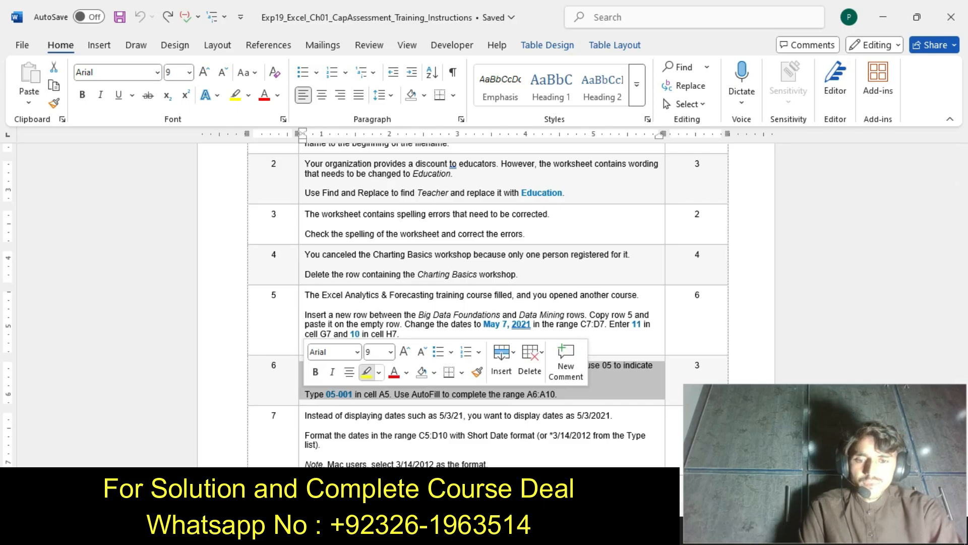
click(367, 372)
click(374, 394)
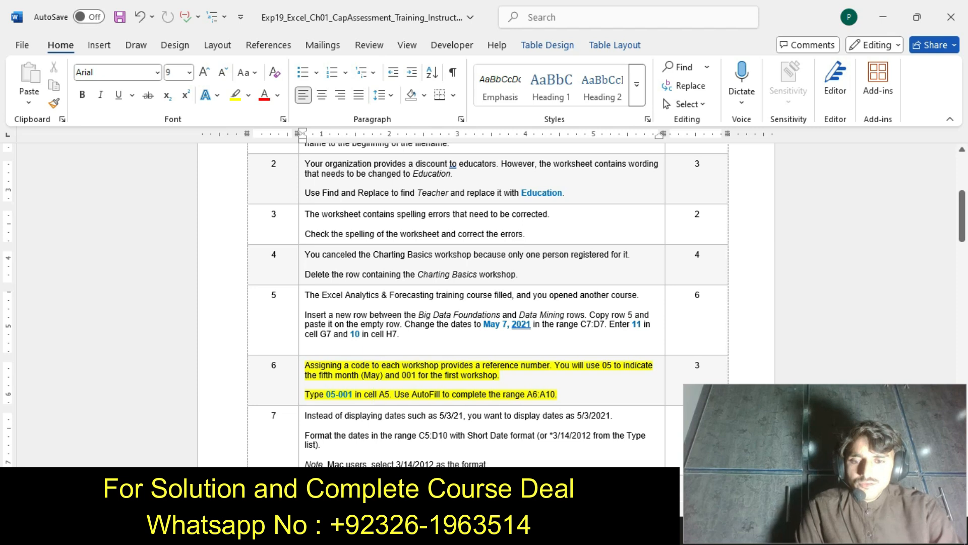
Copy the code 05-001 from step 6 in Word and paste it into cell A5 of the Excel workbook
drag(326, 394, 355, 394)
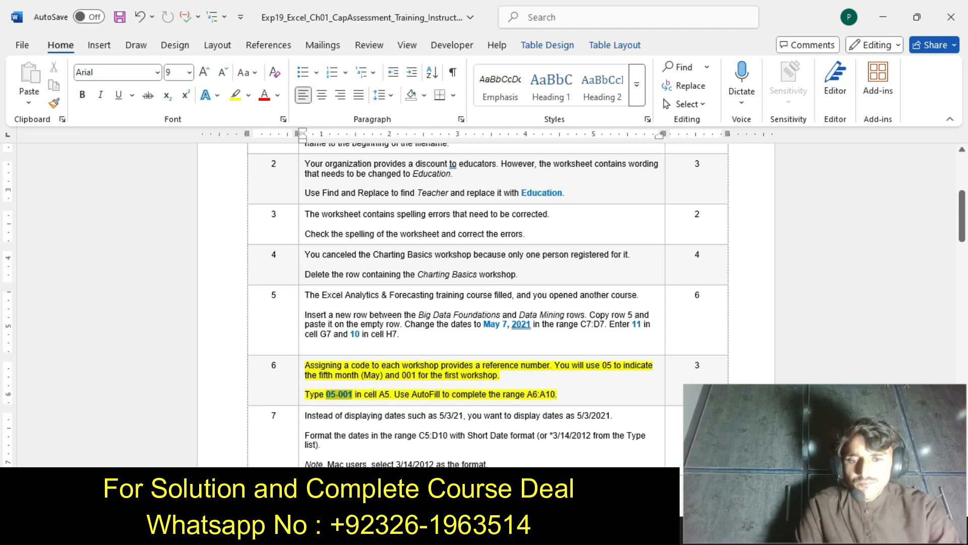
key(ctrl+c)
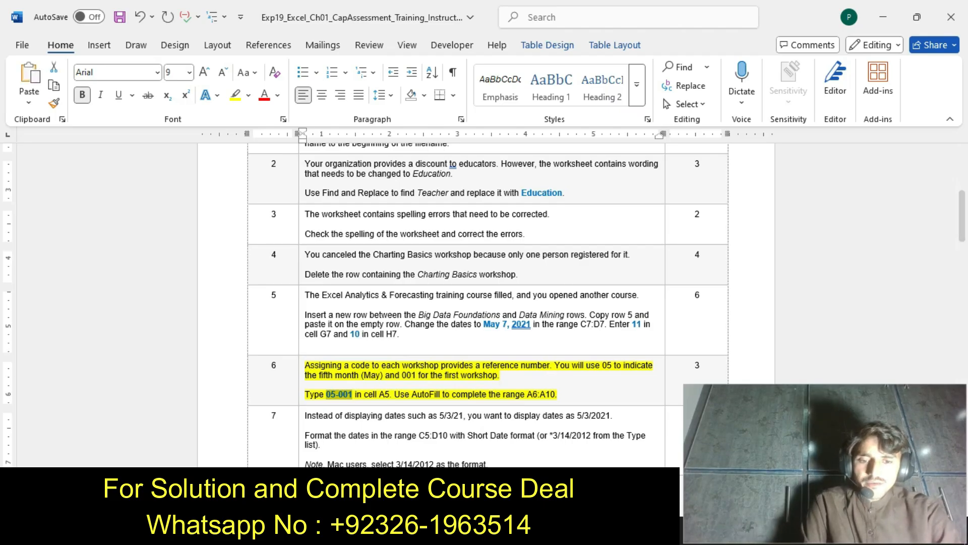
key(alt+Tab)
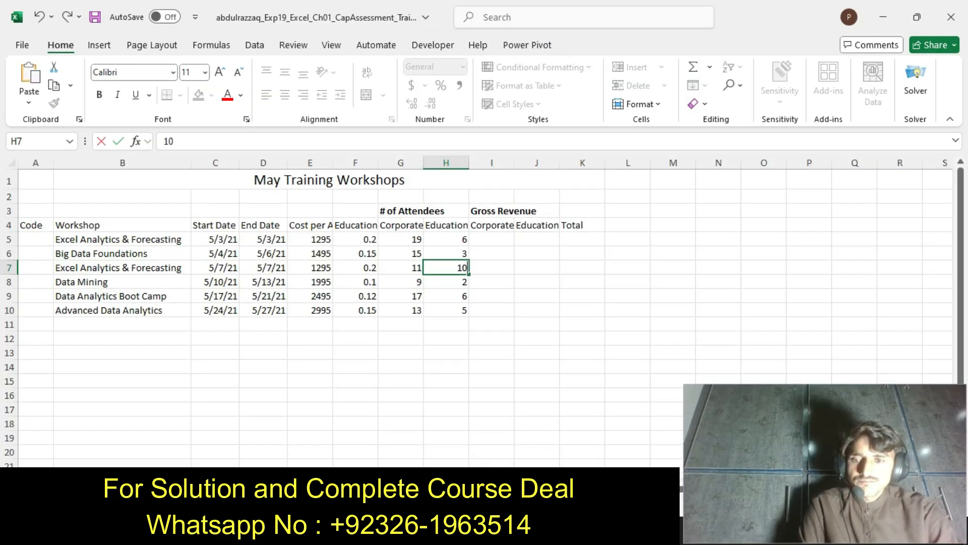
double_click(36, 239)
key(ctrl+v)
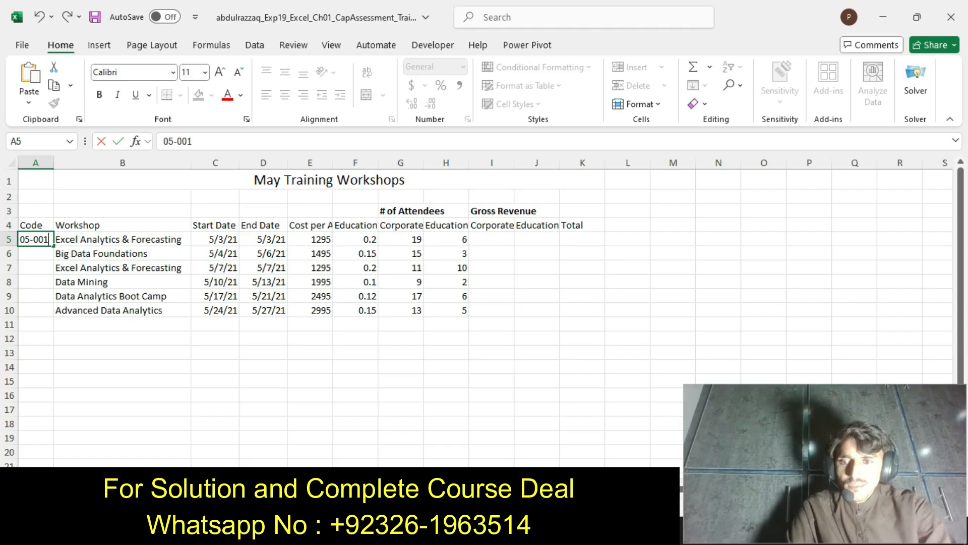
key(Return)
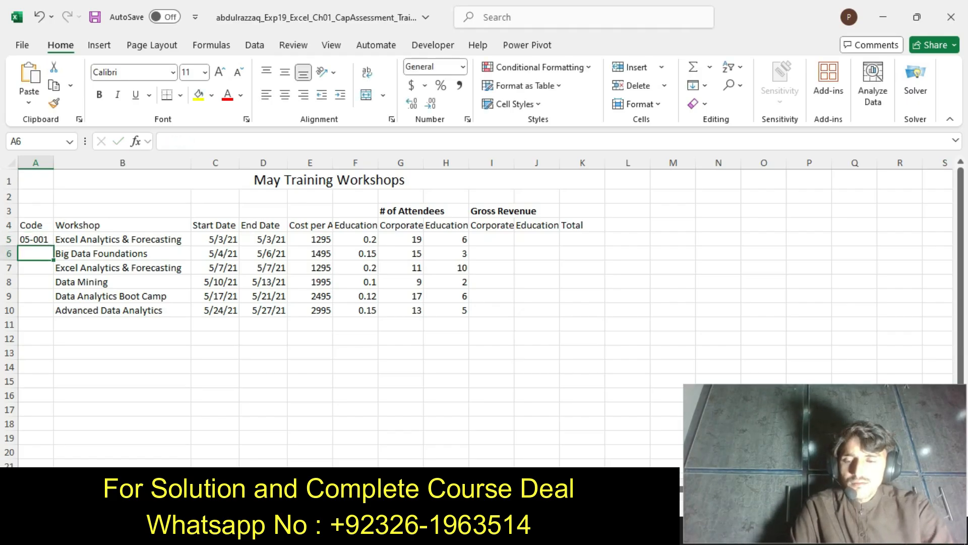
AutoFill the workshop code from cell A5 down through the range A6:A10
click(36, 239)
key(alt+Tab)
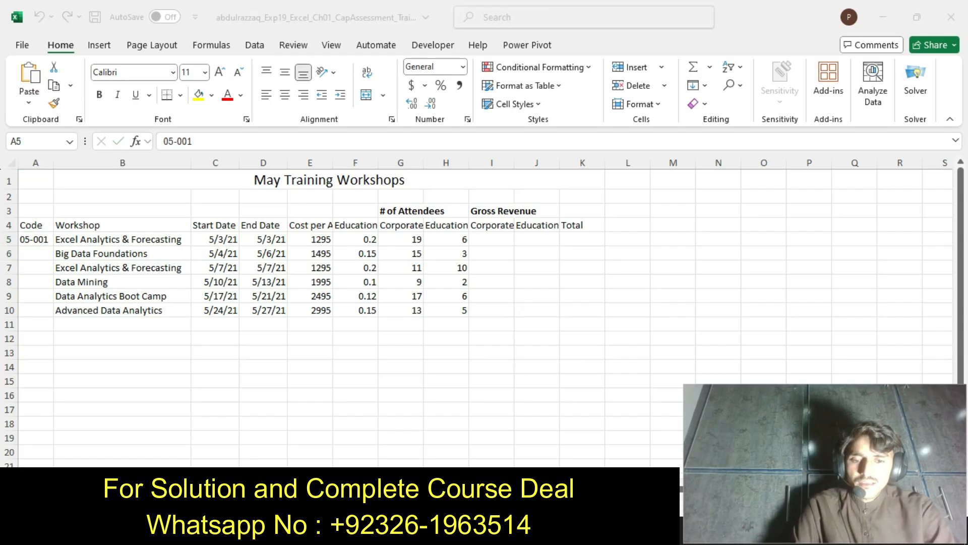
key(alt+Tab)
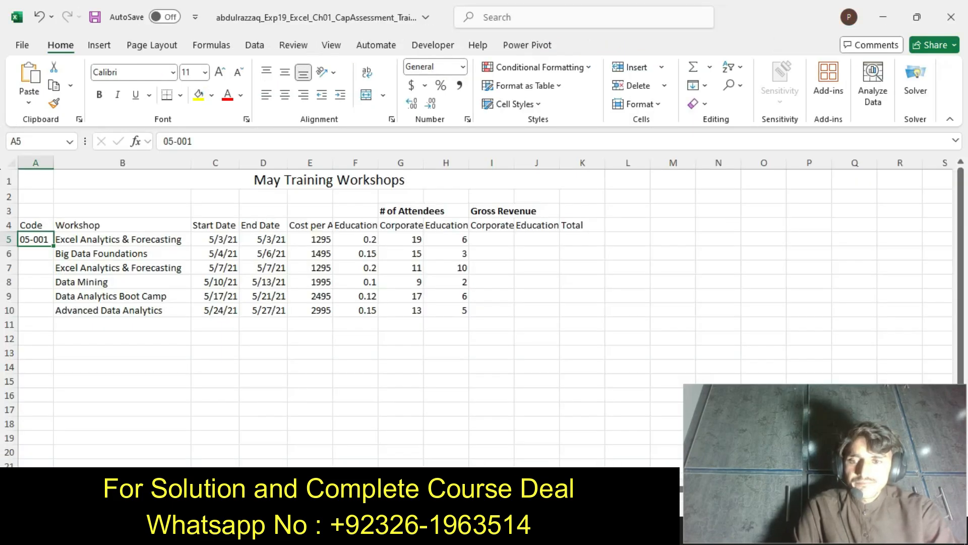
drag(54, 246, 55, 320)
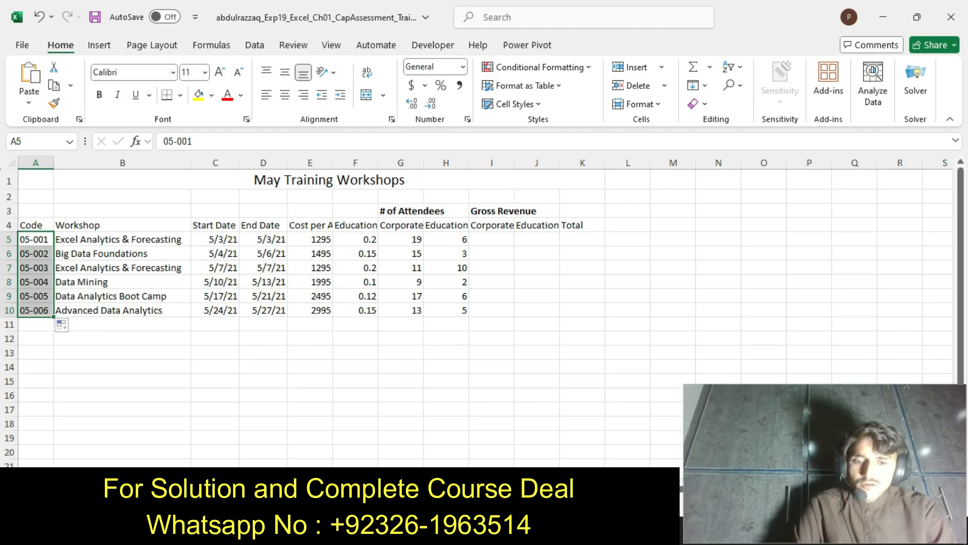
Switch to the Word instructions, undo the step 6 highlighting, and highlight the step 7 text in yellow
key(alt+Tab)
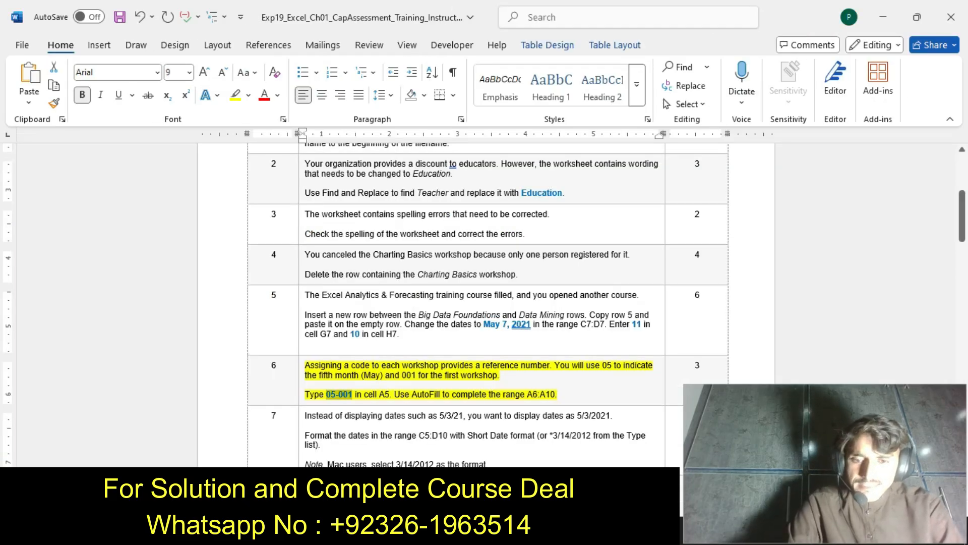
key(ctrl+z)
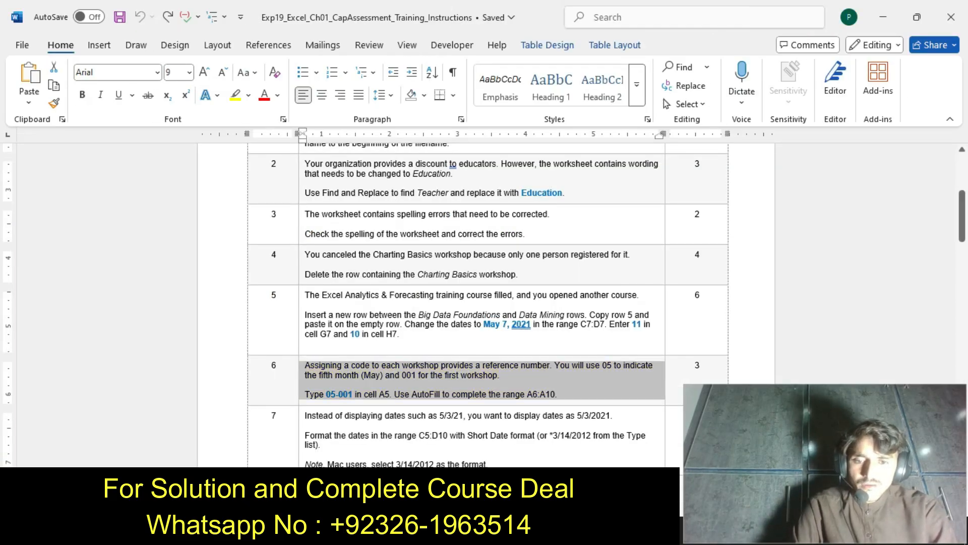
click(302, 459)
click(365, 437)
click(489, 463)
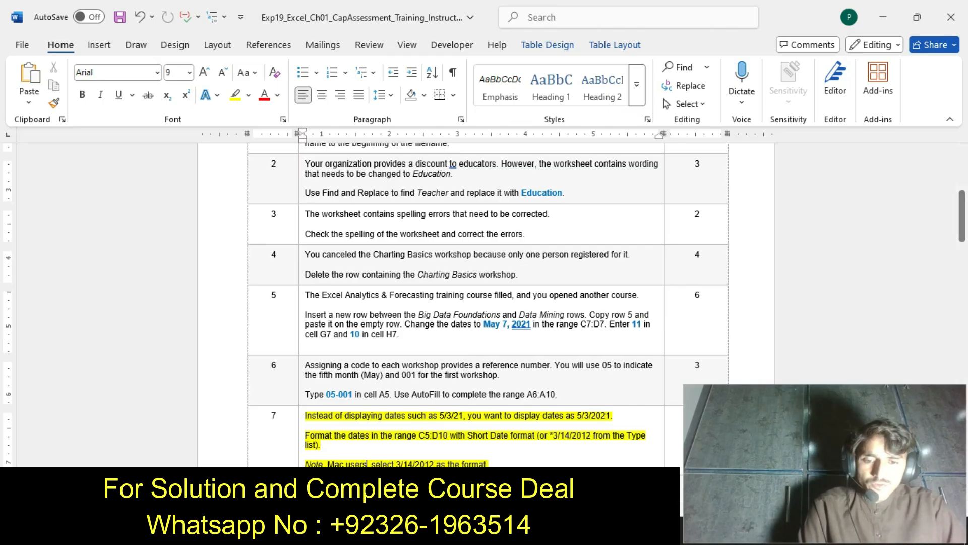
Switch to the Excel workbook and format the dates in the range C5:D10 with the Short Date number format
key(alt+Tab)
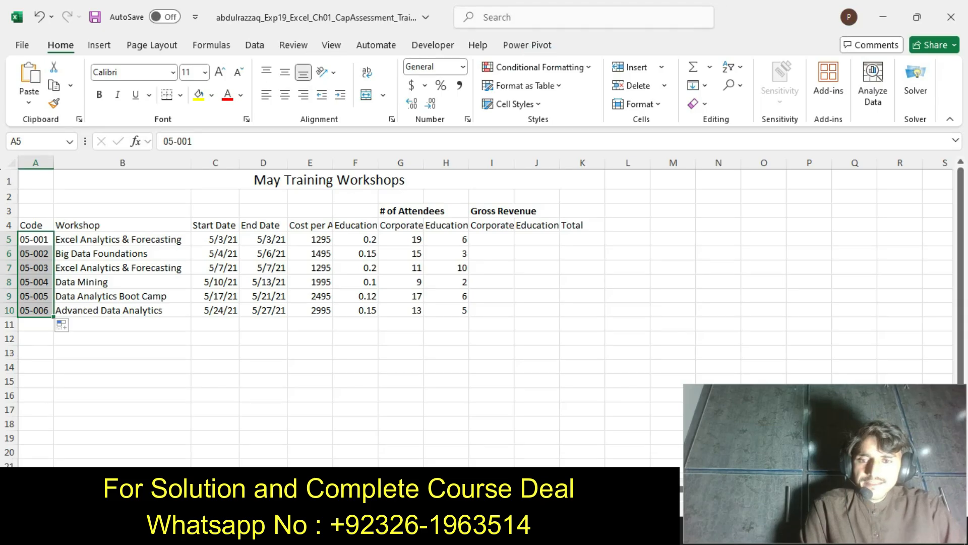
drag(215, 239, 263, 311)
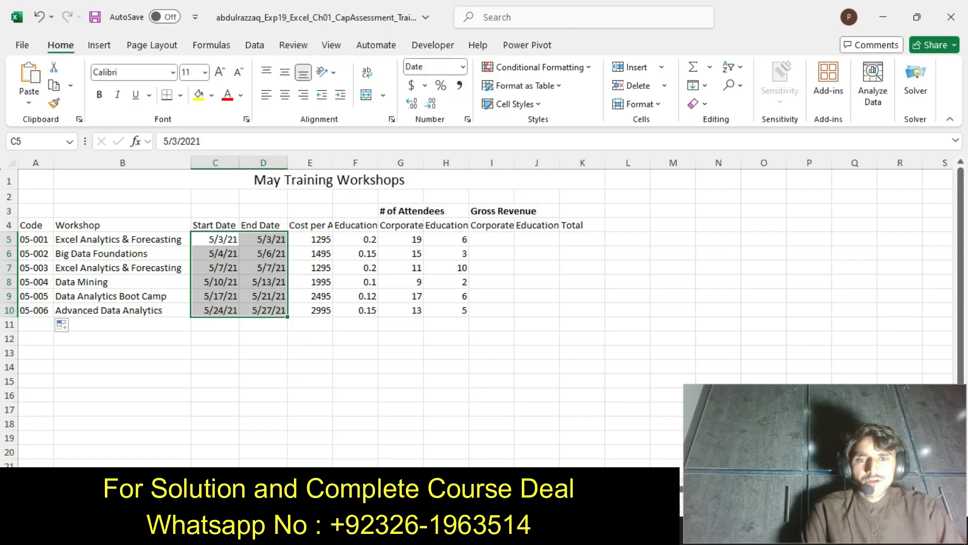
click(462, 66)
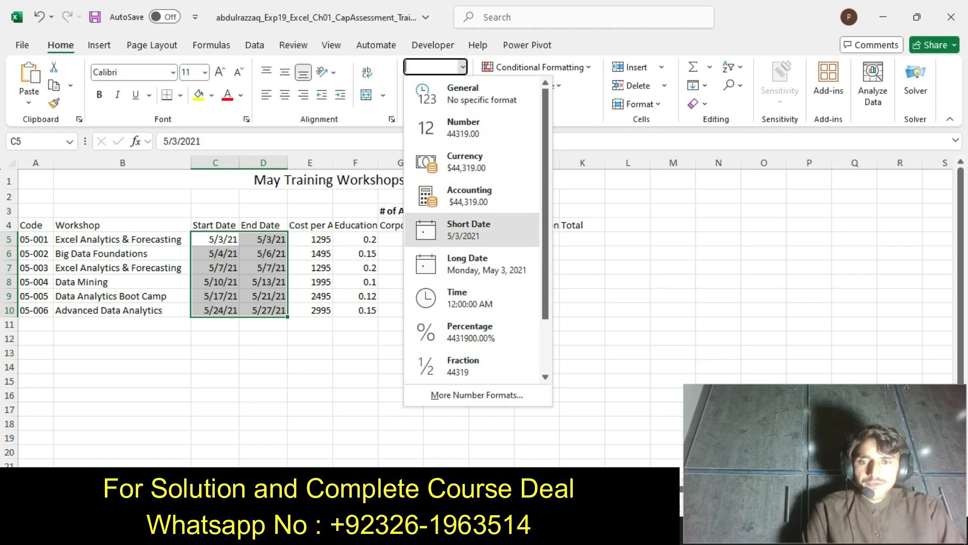
click(469, 229)
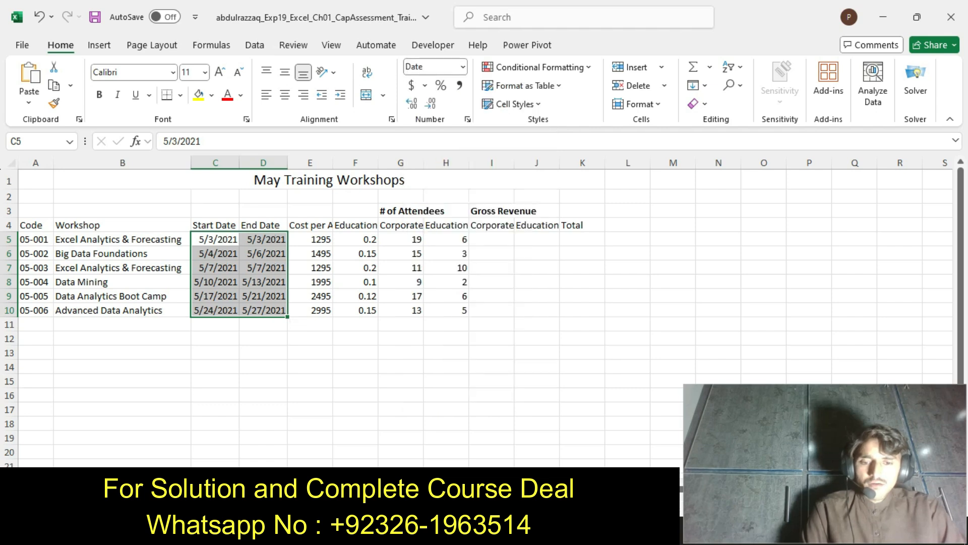
Switch to the Word instructions and undo the yellow highlighting of the step 7 text
key(alt+Tab)
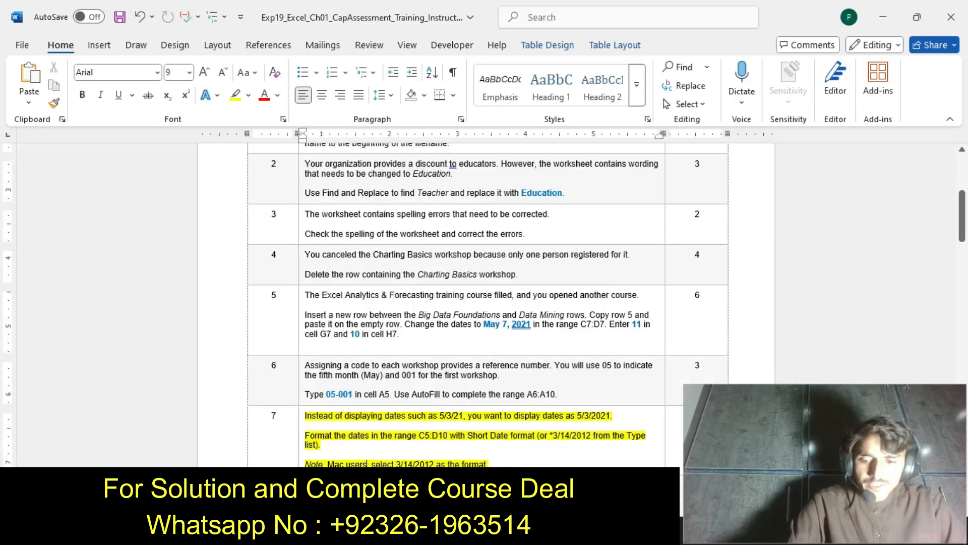
key(ctrl+z)
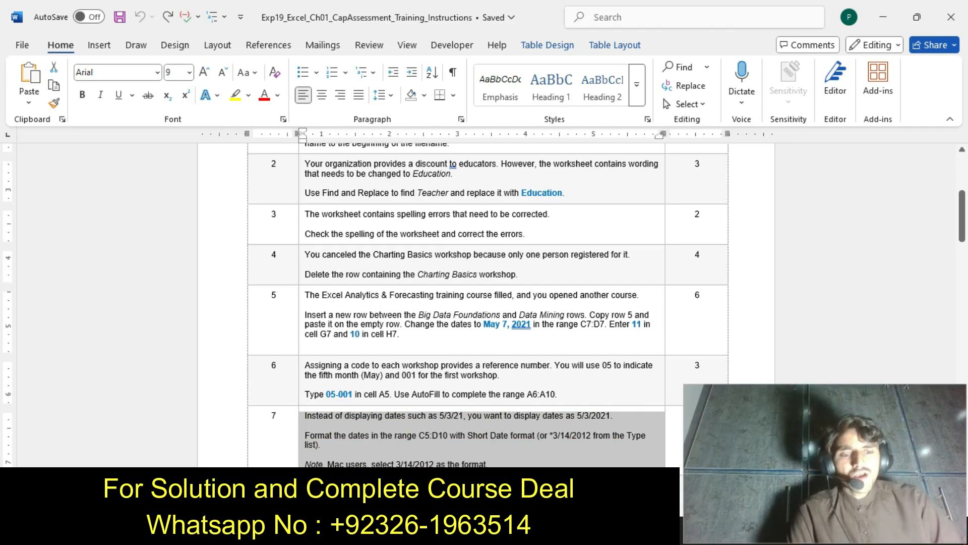